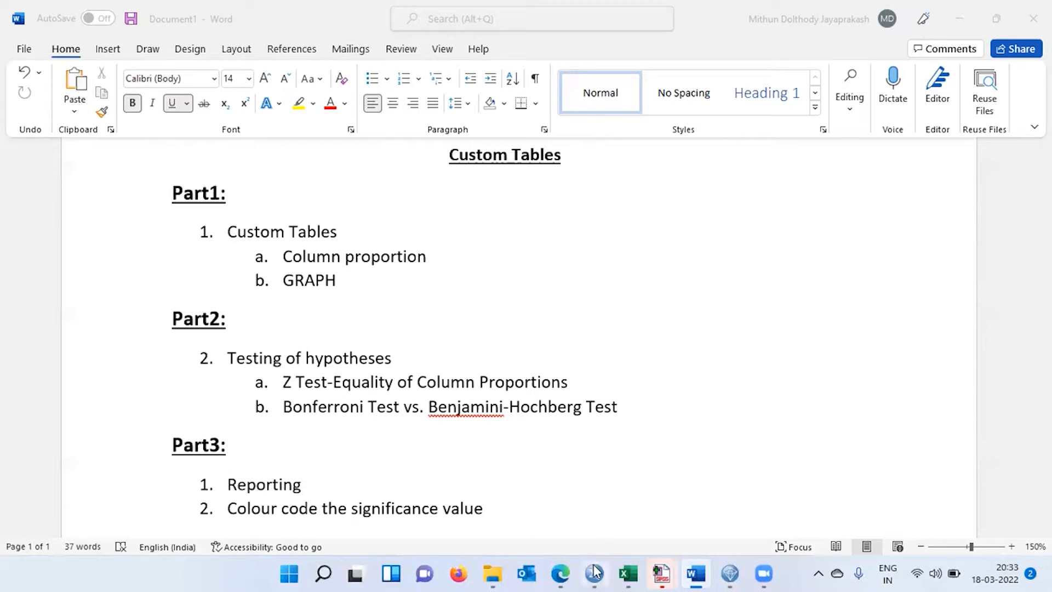
Switch to the telco.sav dataset in SPSS Statistics and review the first cases of the ed and churn variables.
mouse_move(596, 573)
left_click(592, 512)
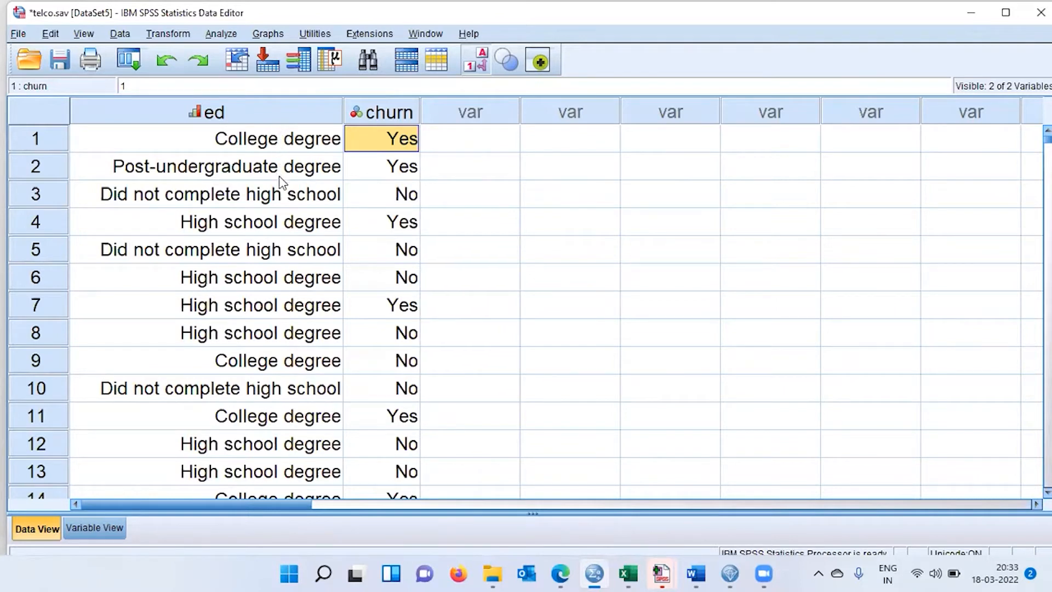
left_click(269, 147)
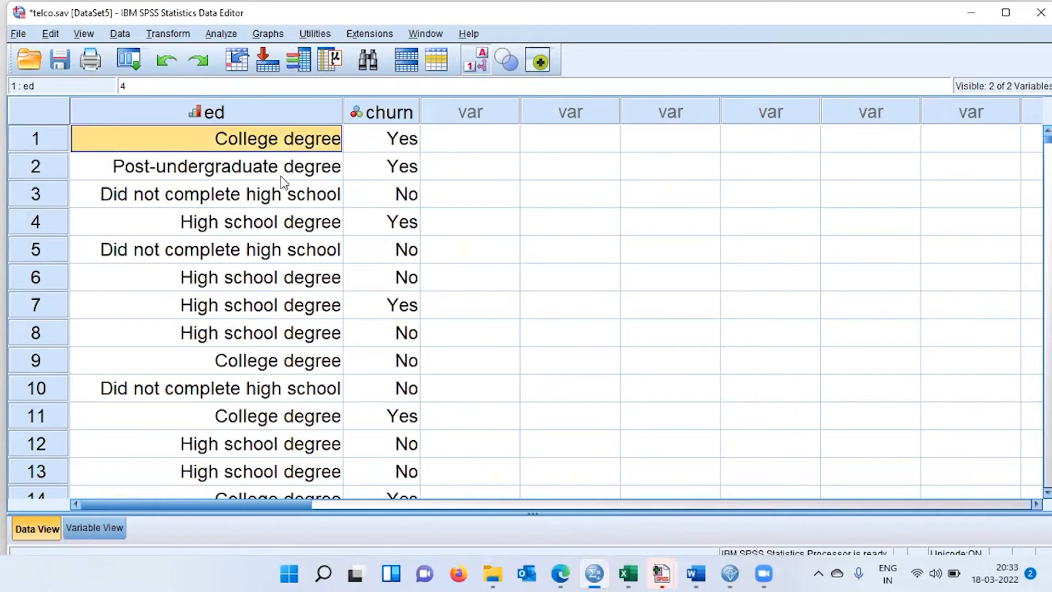
key("Down")
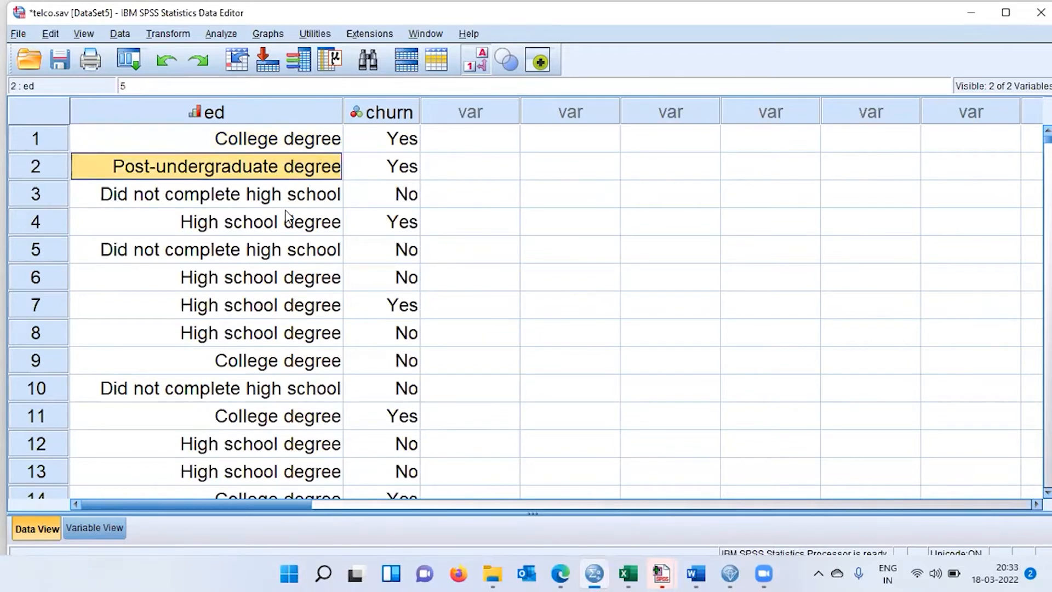
key("Down")
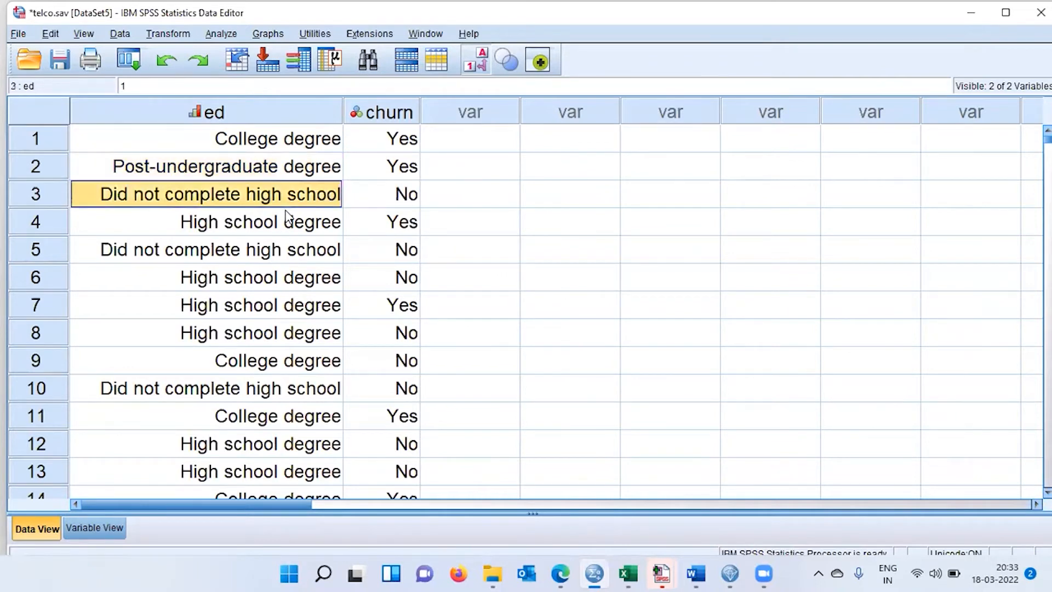
key("Down")
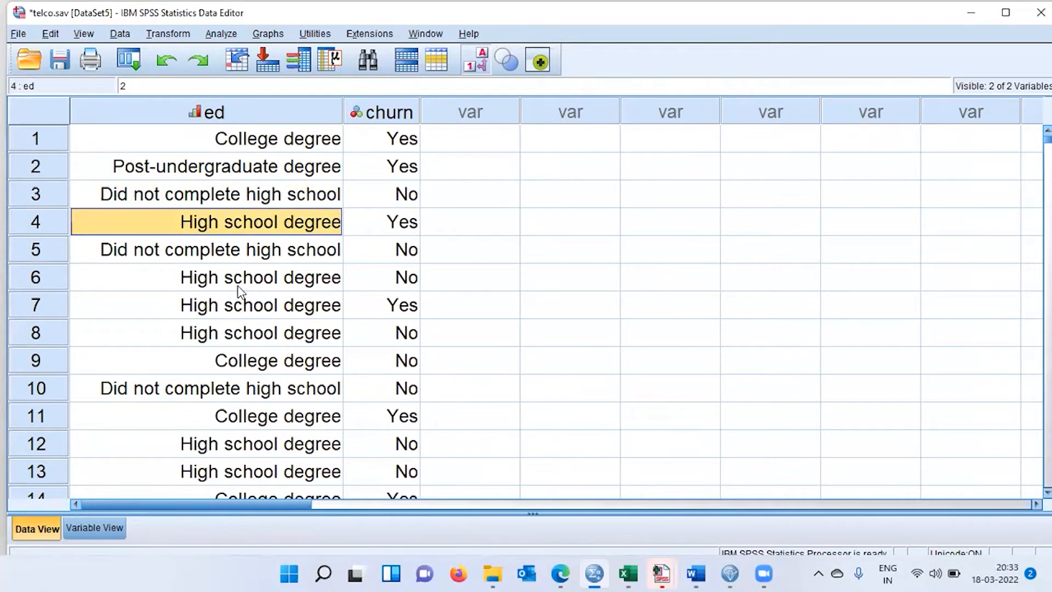
left_click(386, 147)
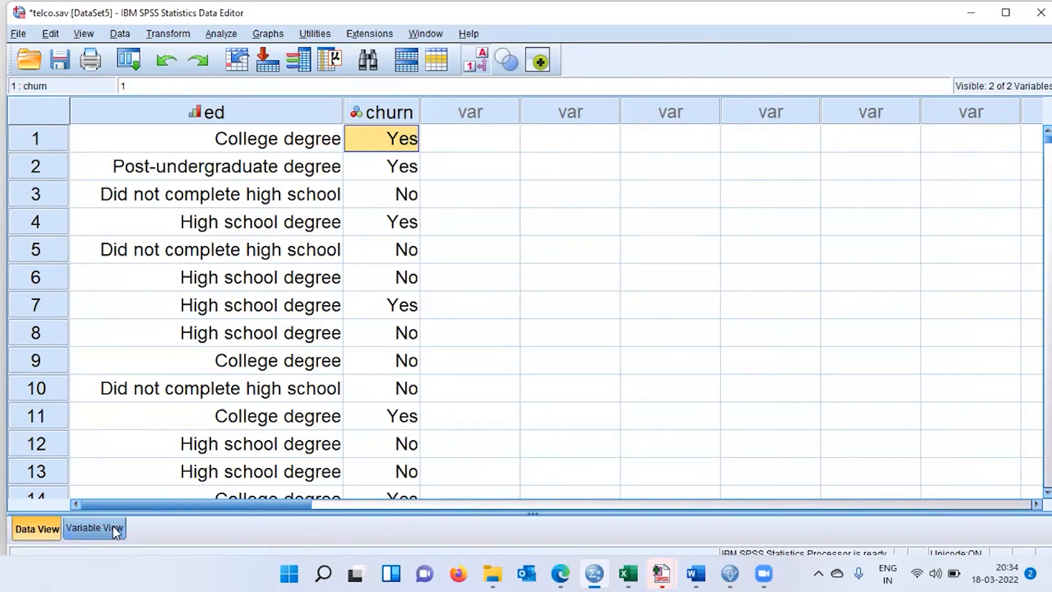
Inspect the value labels defined for the ed and churn variables, leave them as they are, and return to the case data.
left_click(94, 528)
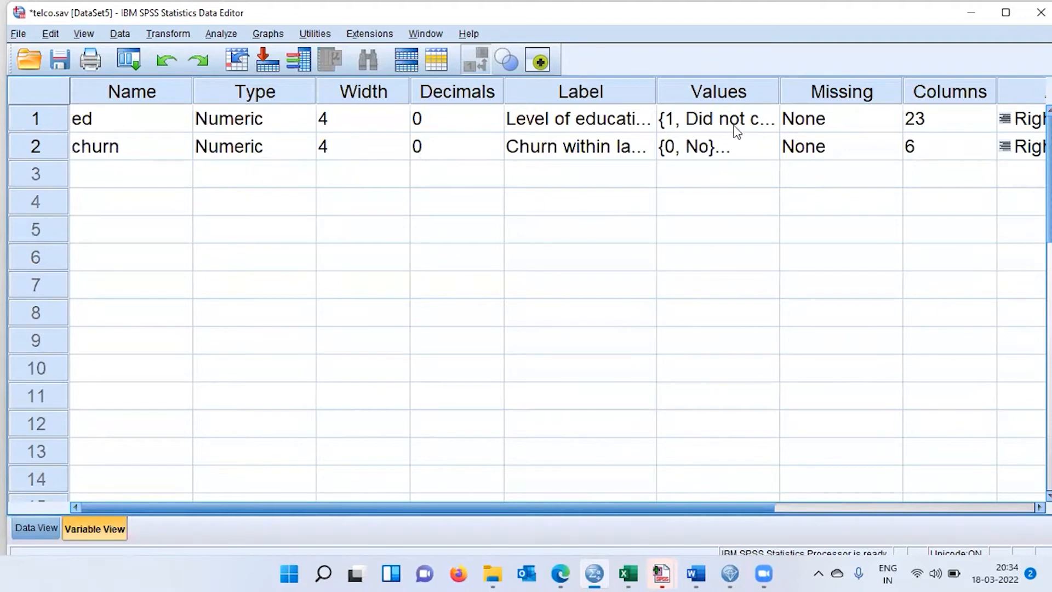
left_click(770, 130)
left_click(767, 126)
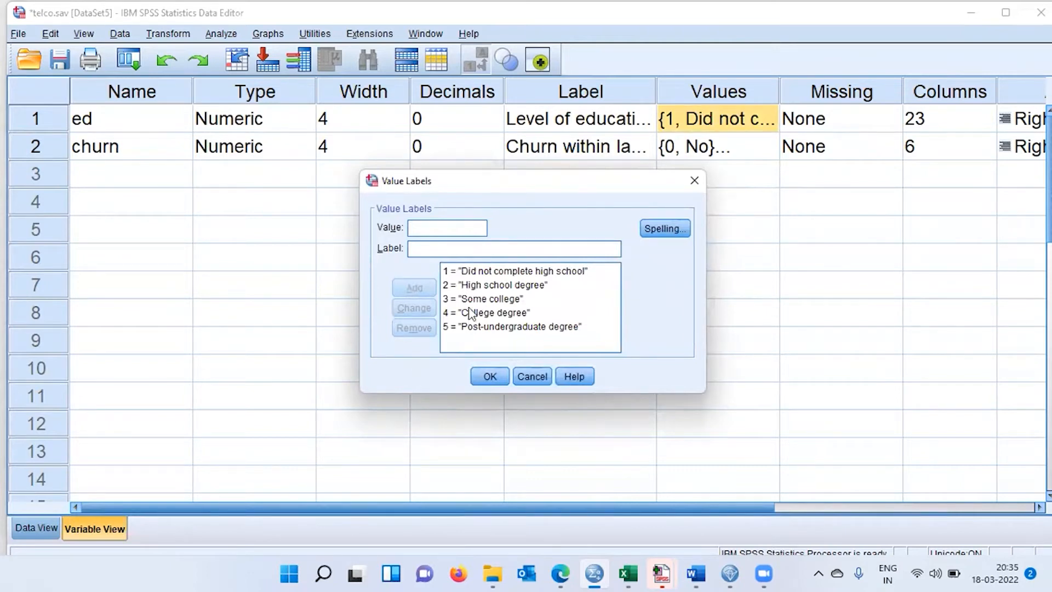
left_click(464, 272)
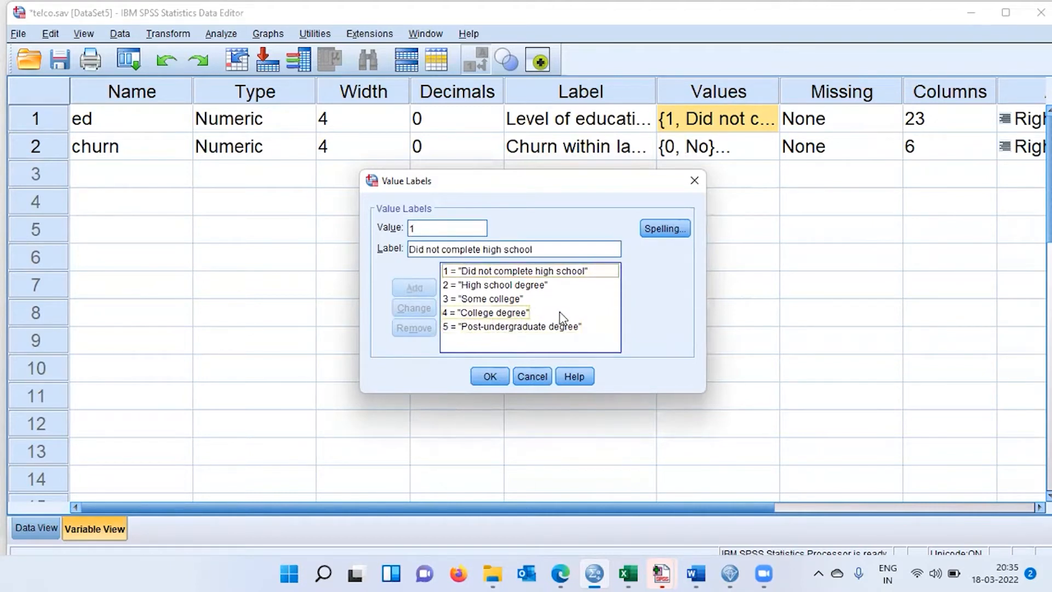
left_click(532, 376)
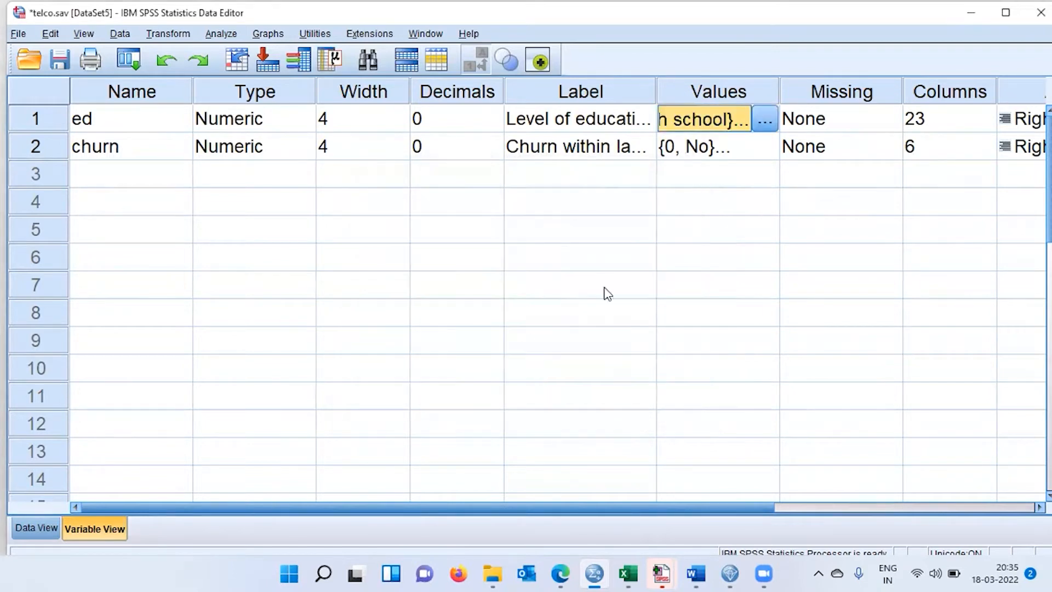
left_click(766, 149)
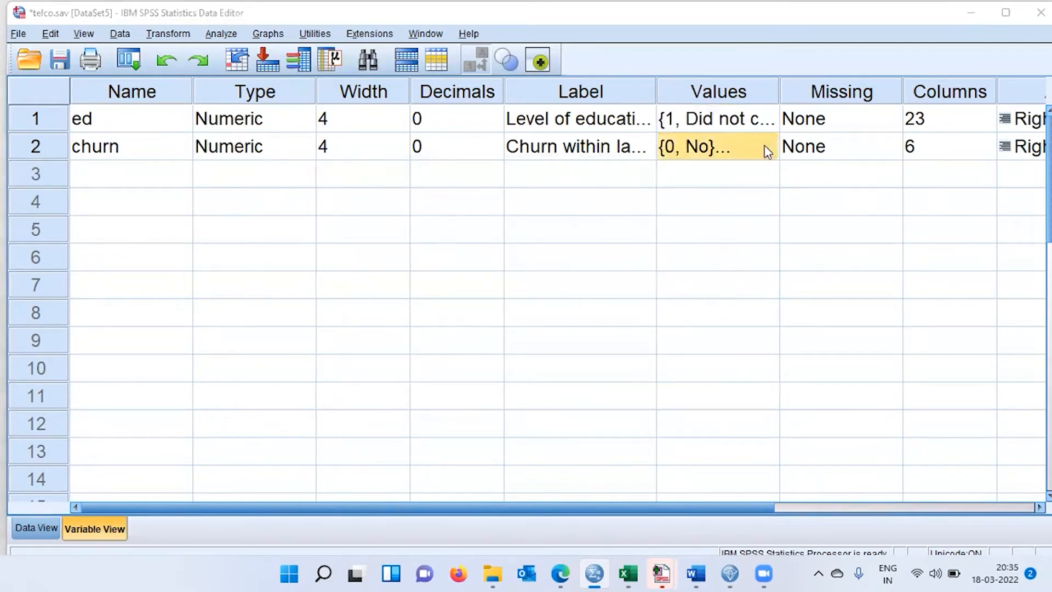
left_click(765, 147)
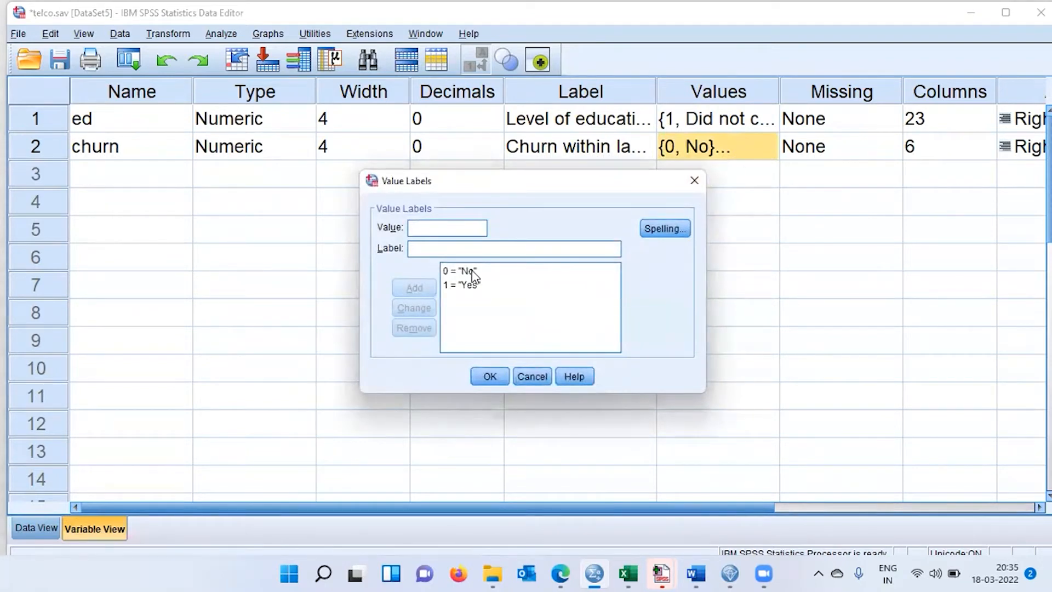
left_click(548, 377)
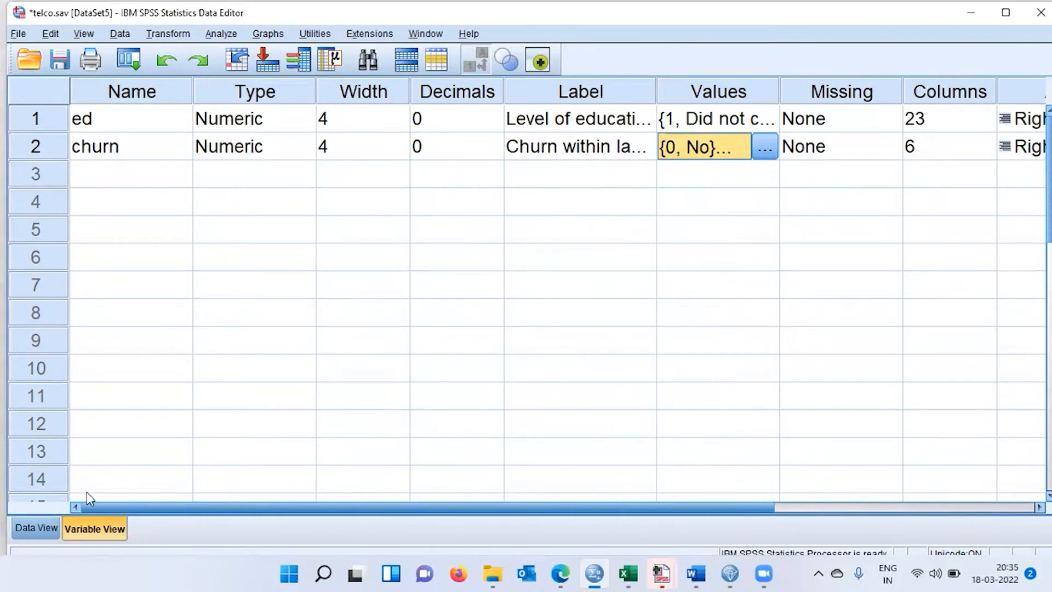
left_click(42, 527)
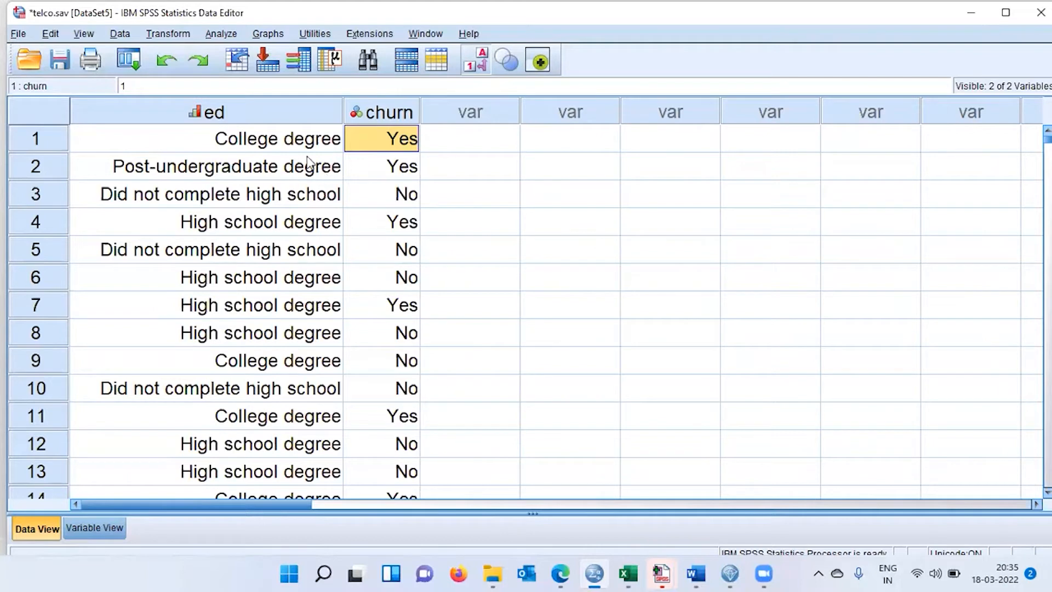
Start a Custom Tables analysis and reset the previous settings on all of its tabs.
left_click(221, 34)
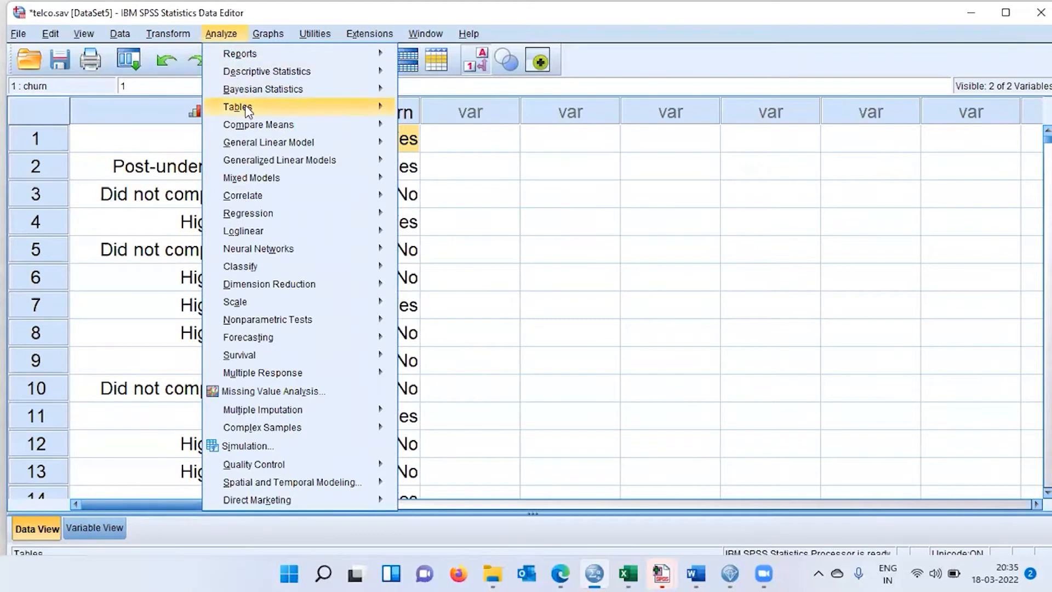
mouse_move(245, 112)
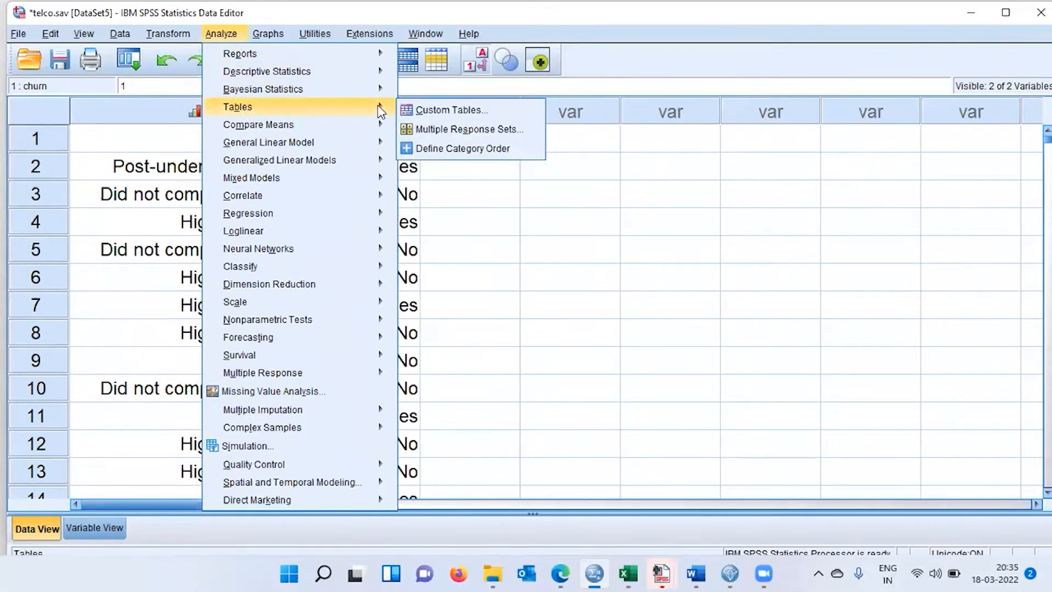
left_click(469, 108)
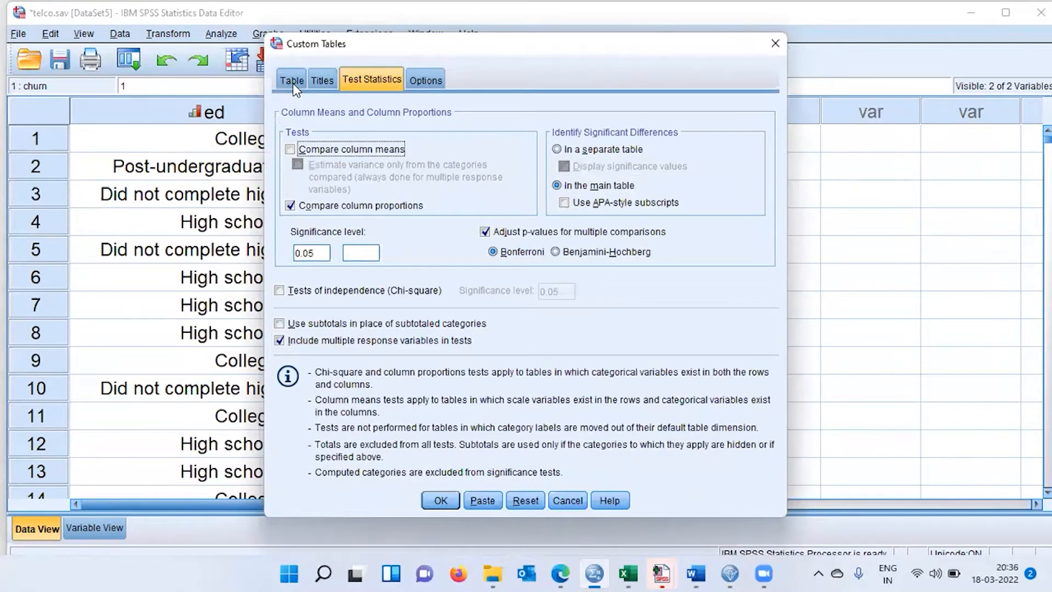
left_click(292, 81)
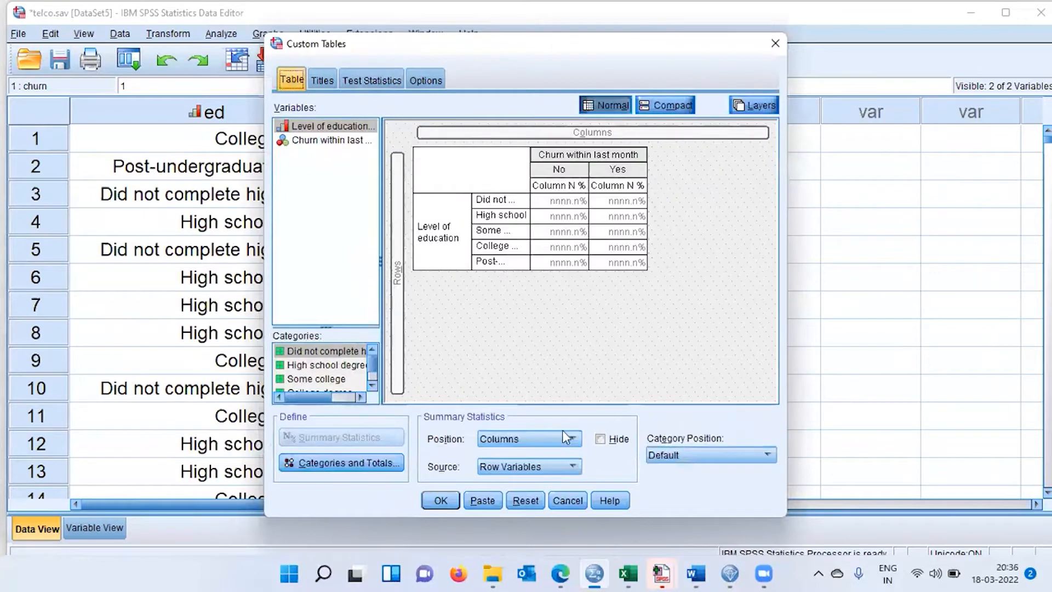
left_click(532, 499)
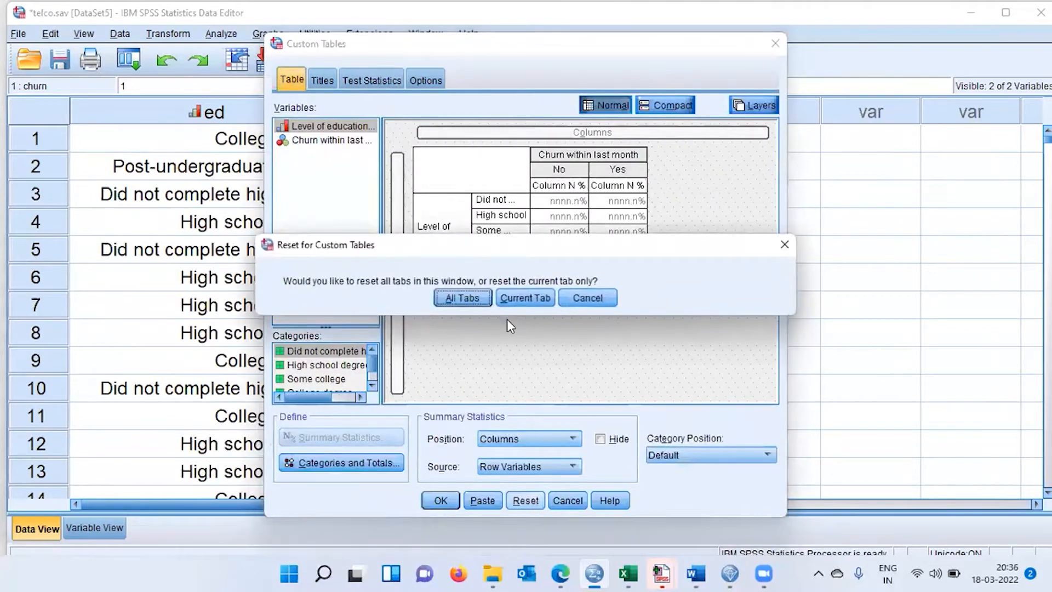
left_click(469, 299)
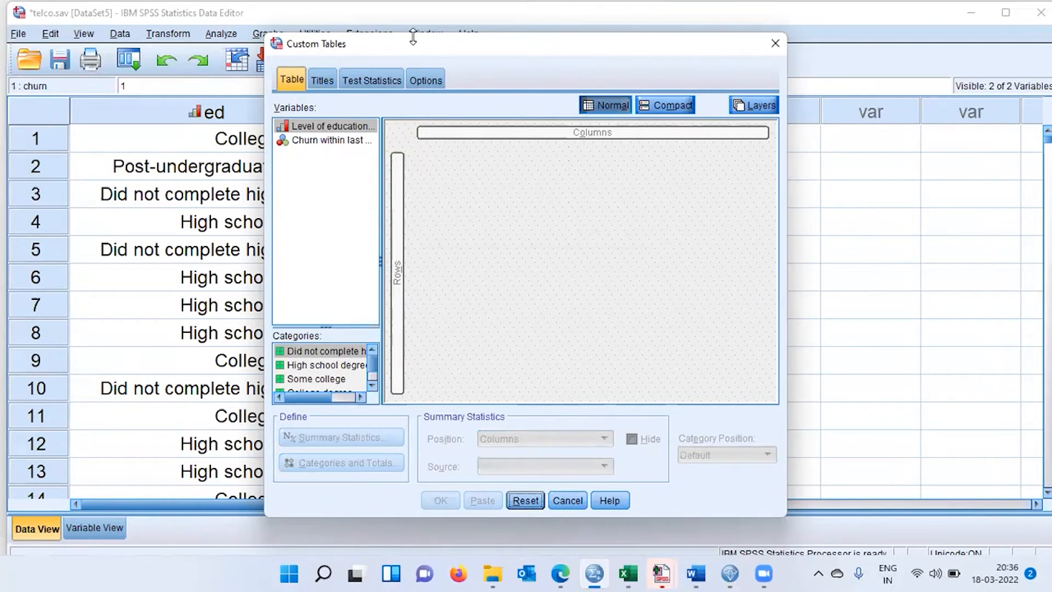
Move the Custom Tables dialog aside and place Level of education in the table's rows, checking its categories.
left_click_drag(416, 47, 622, 64)
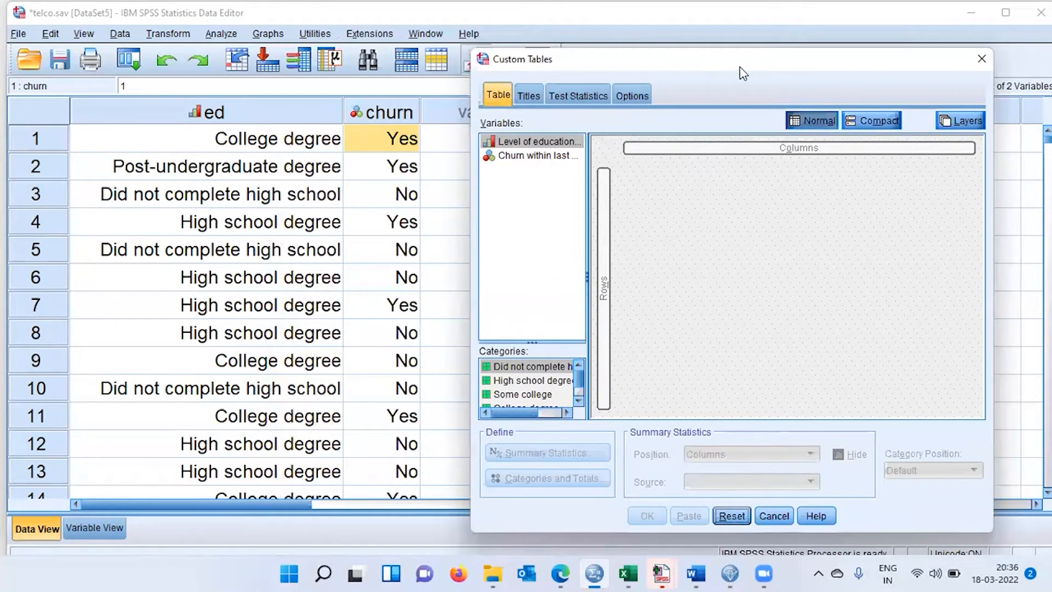
left_click_drag(727, 68, 656, 74)
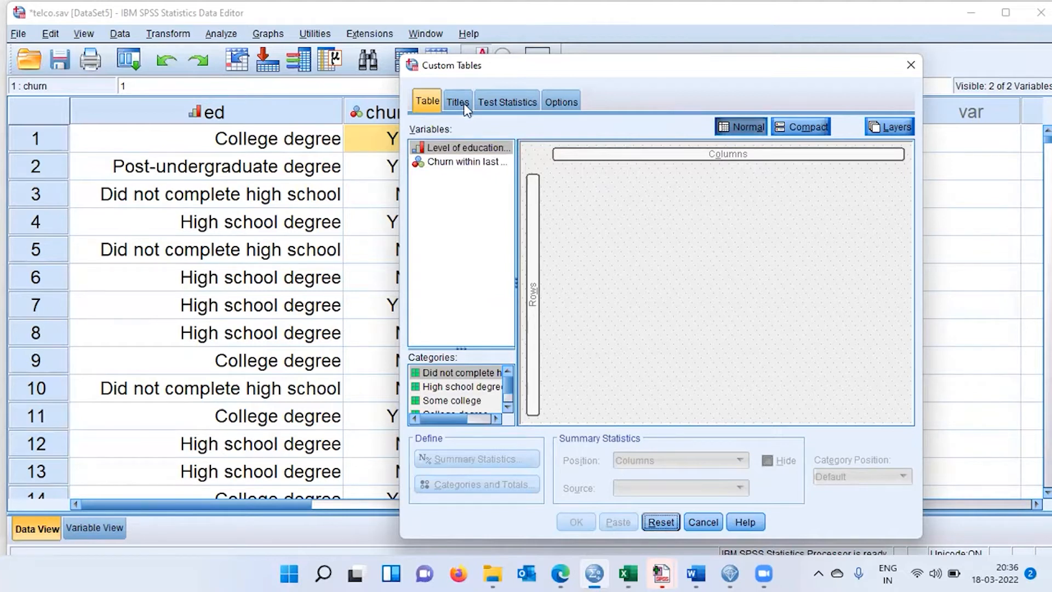
left_click_drag(451, 146, 535, 261)
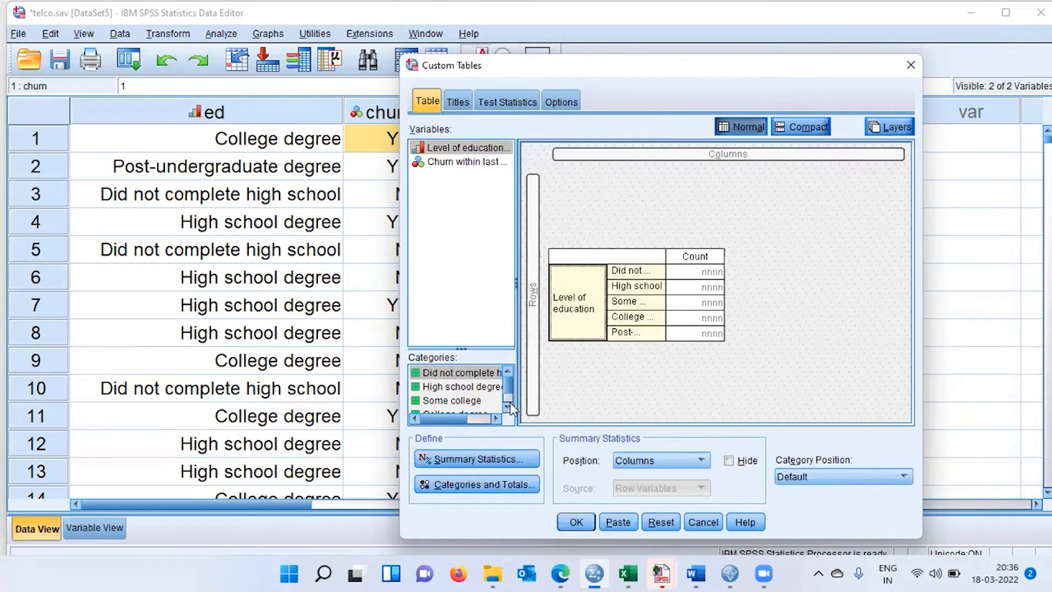
scroll(511, 402, "down", 2)
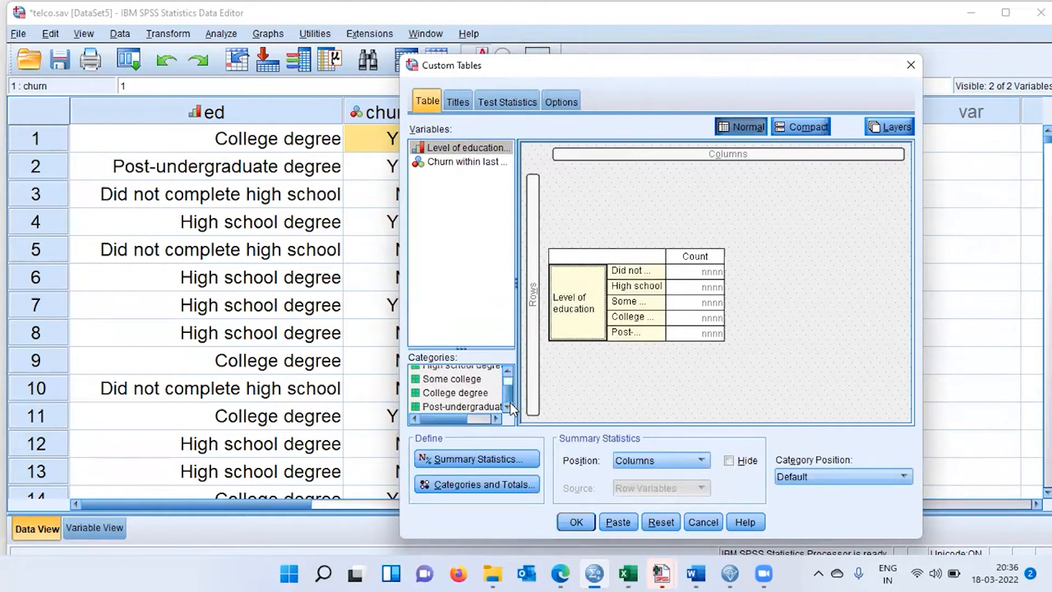
scroll(508, 374, "up", 2)
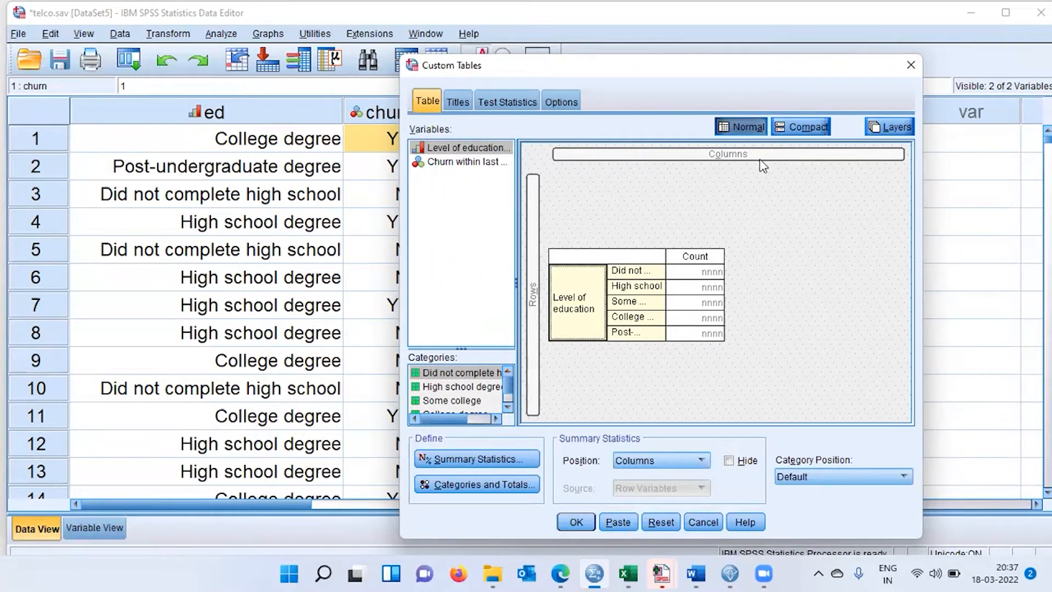
Place Churn within last month in the table's columns and generate the custom table.
left_click(463, 171)
left_click_drag(463, 171, 679, 157)
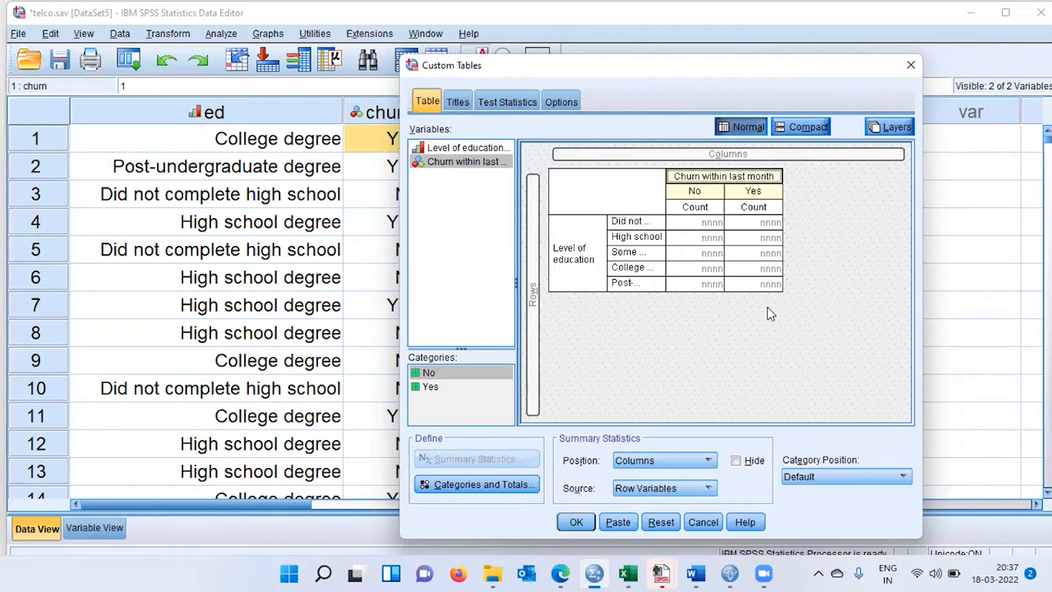
left_click(586, 520)
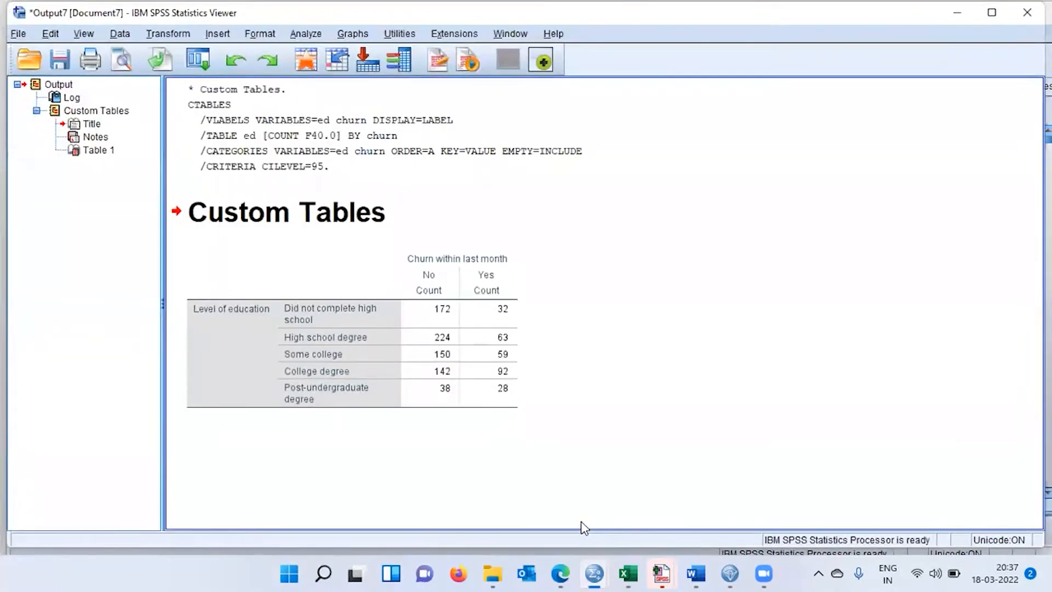
Examine the churn counts for each education level in the output table.
left_click(438, 360)
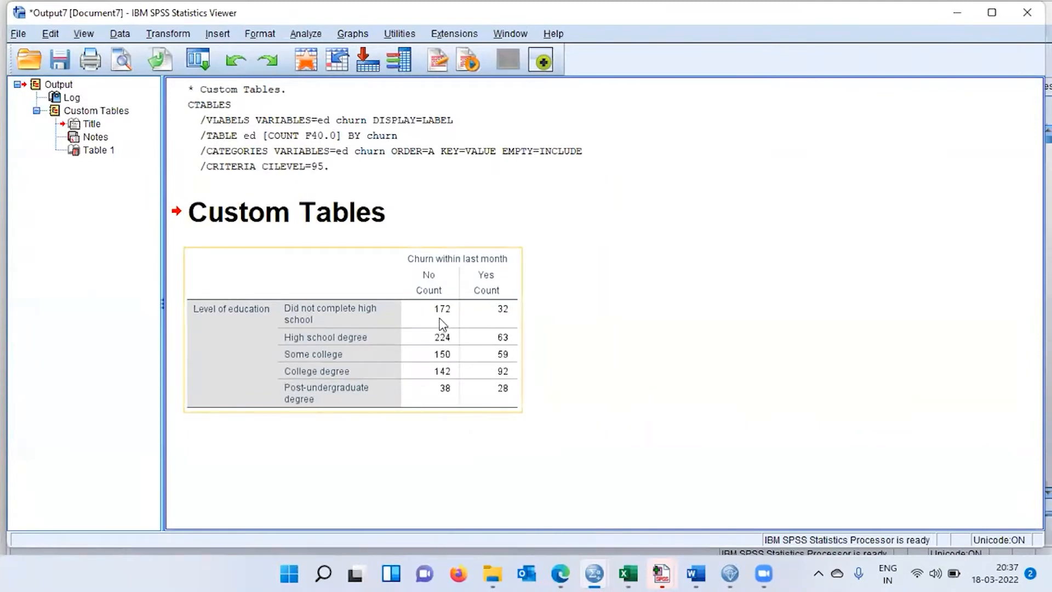
left_click(360, 321)
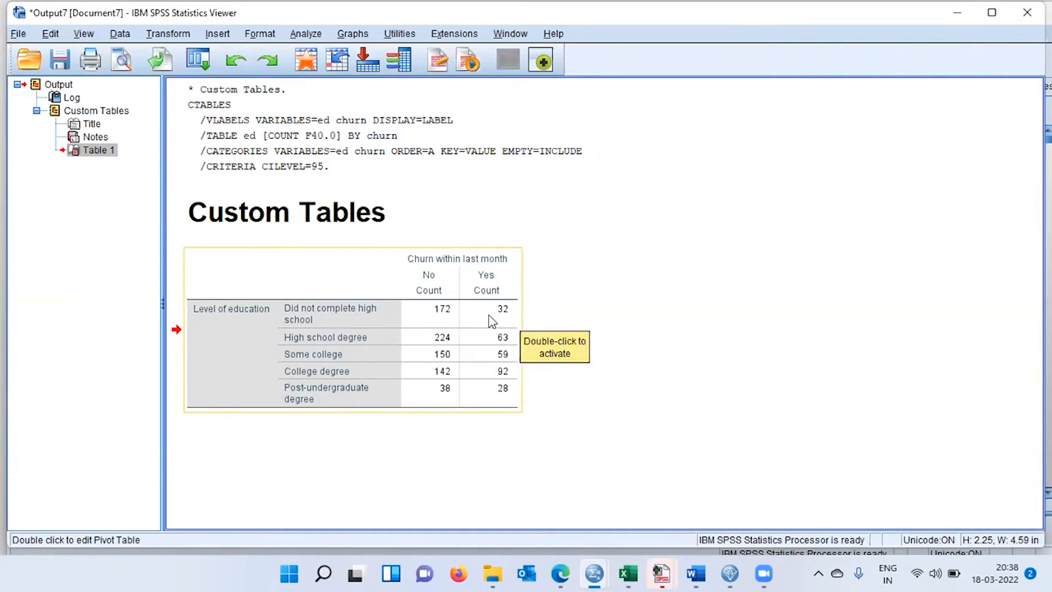
left_click(472, 322)
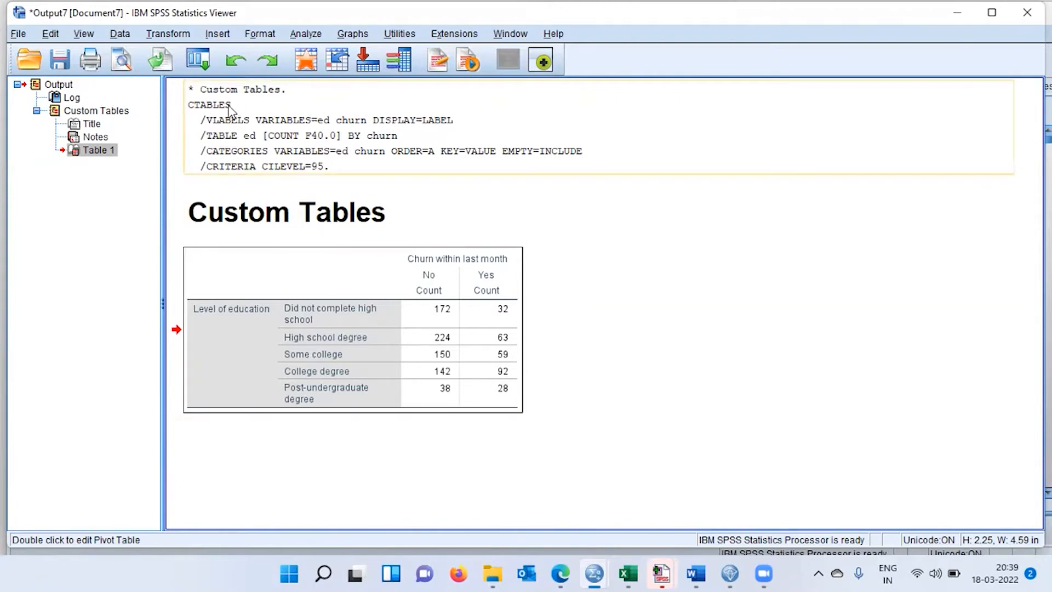
Reopen the Custom Tables setup, open the summary statistics for Level of education, and review the Count and Row Percent options.
left_click(207, 64)
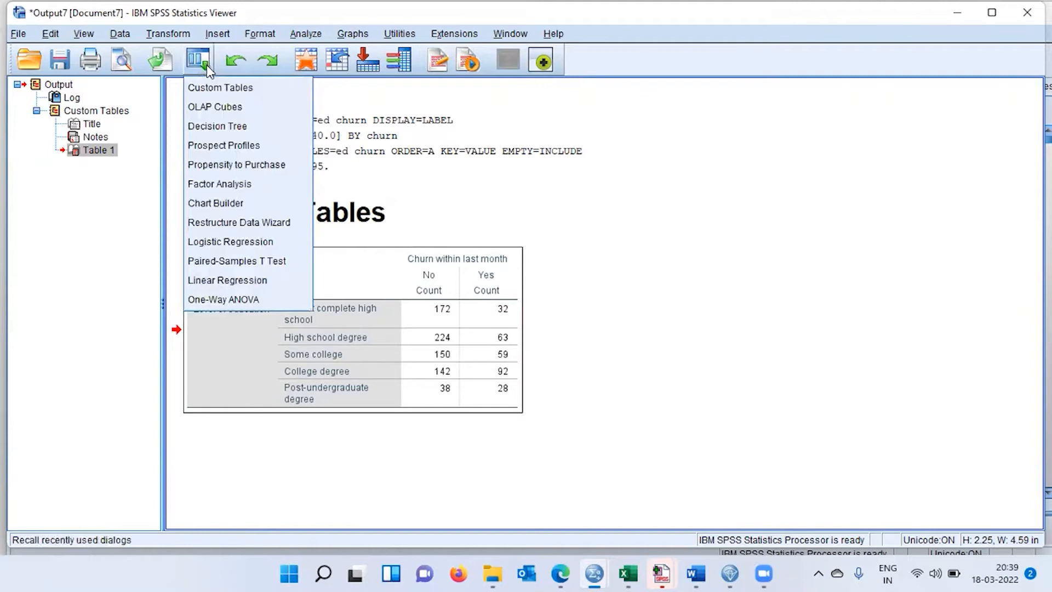
left_click(272, 95)
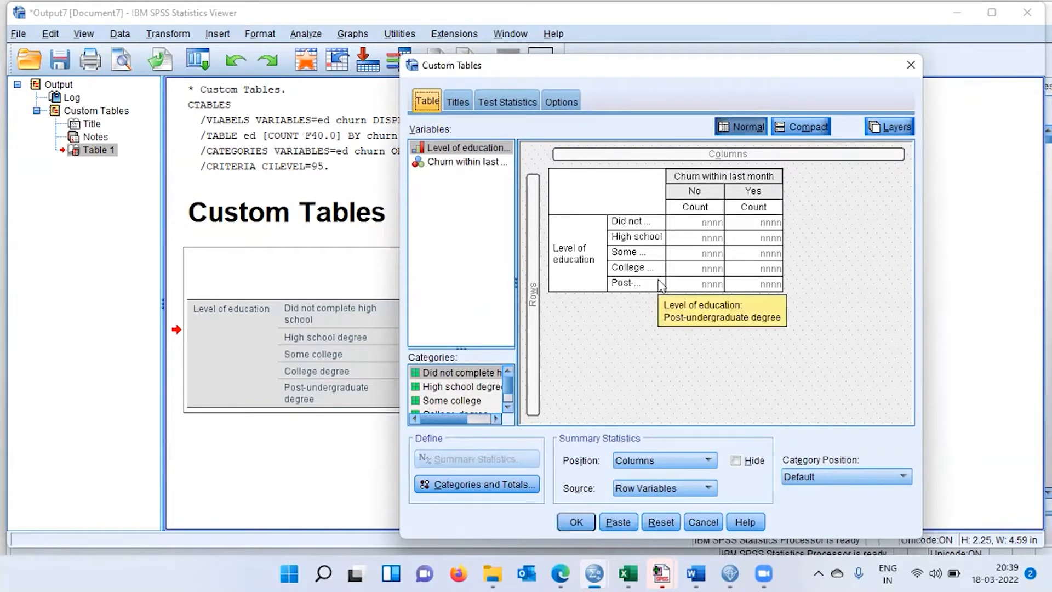
left_click(588, 249)
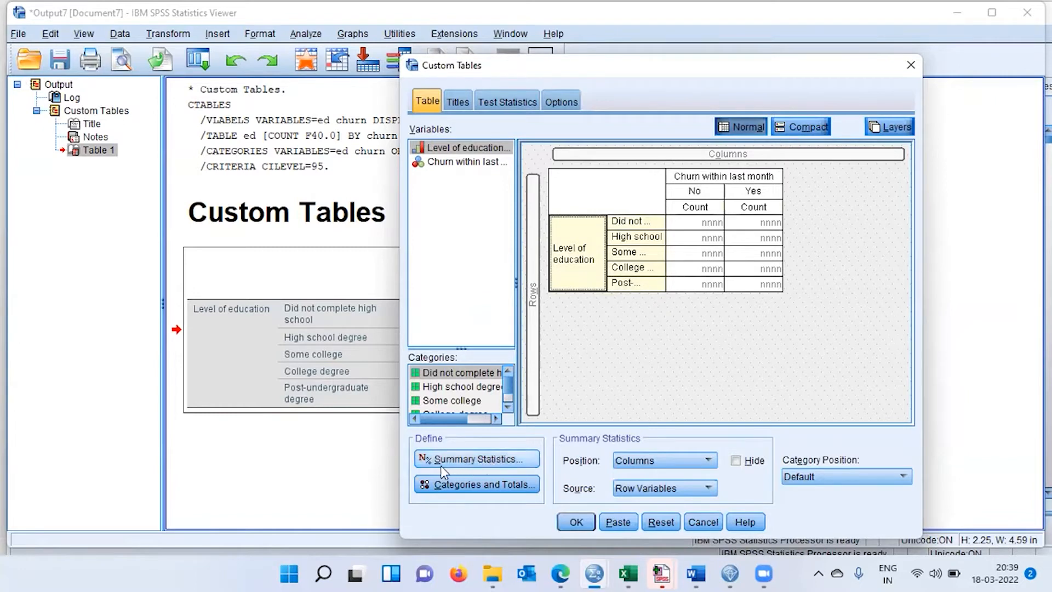
left_click(525, 461)
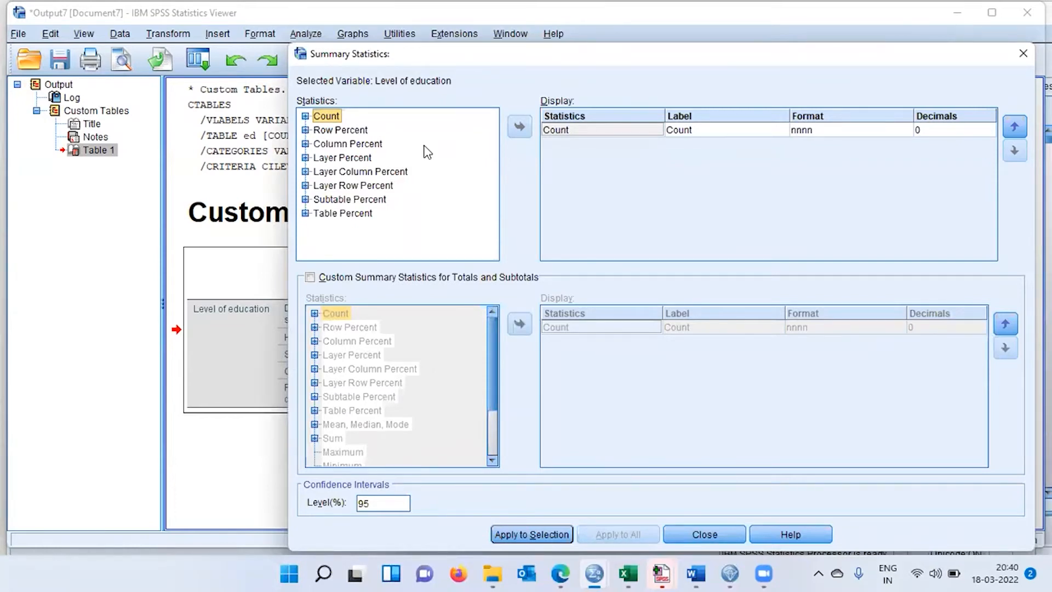
left_click(305, 116)
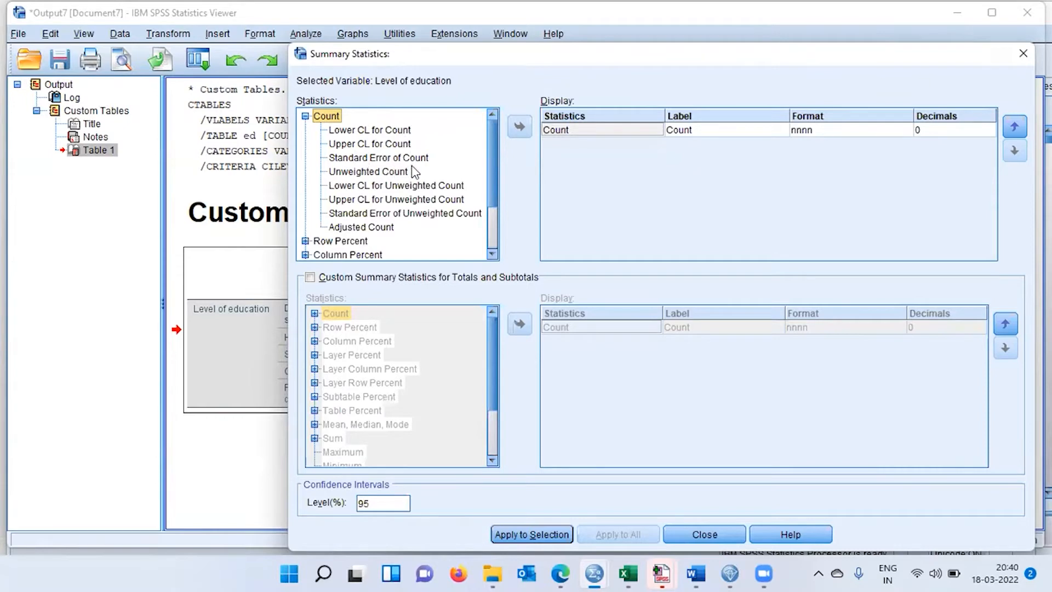
left_click(306, 116)
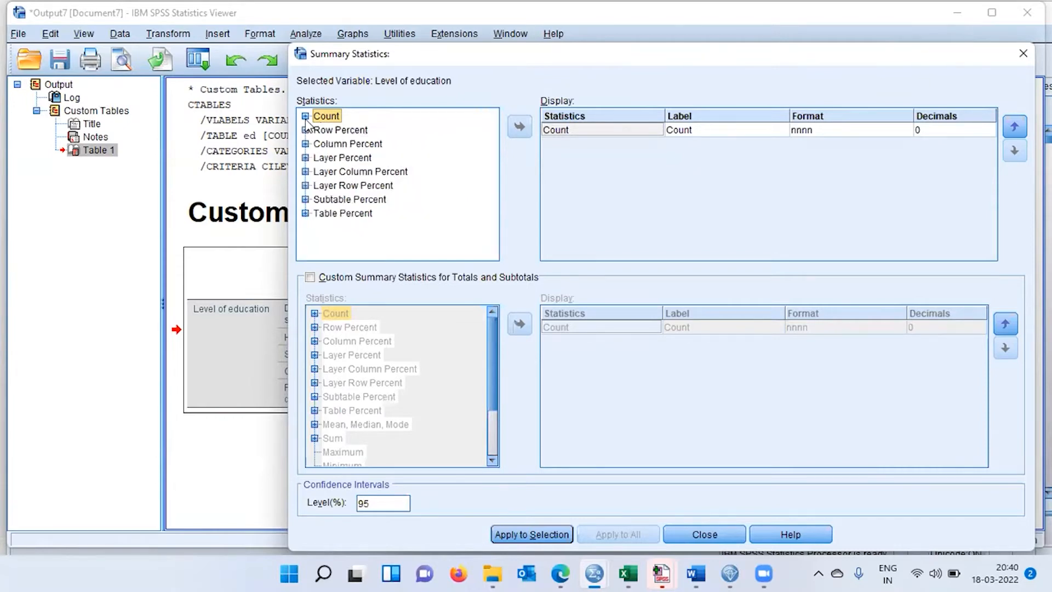
left_click(305, 131)
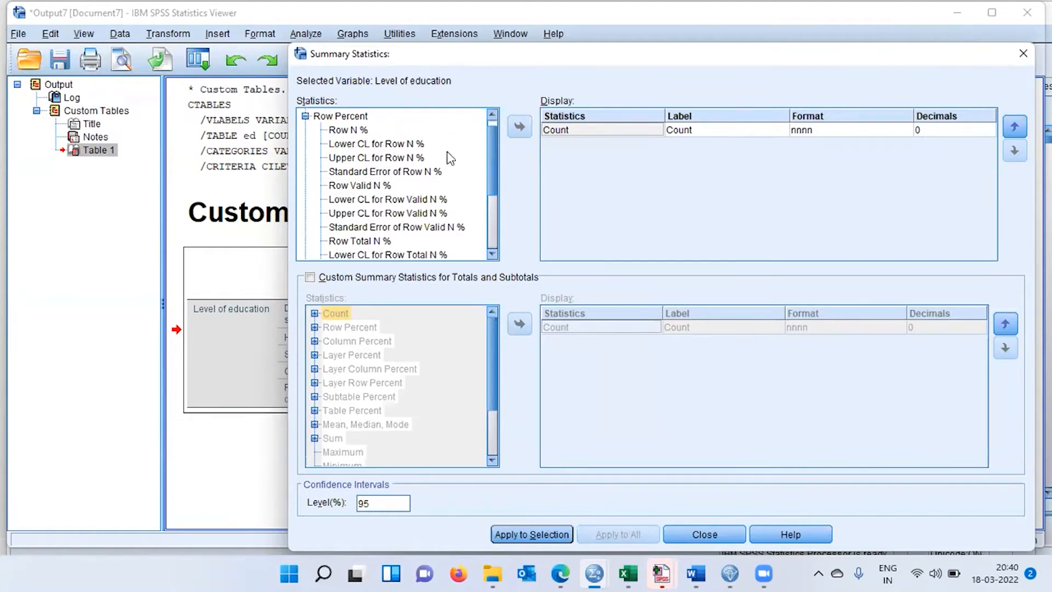
mouse_move(490, 158)
left_mouse_down()
mouse_move(497, 223)
mouse_move(499, 150)
left_mouse_up()
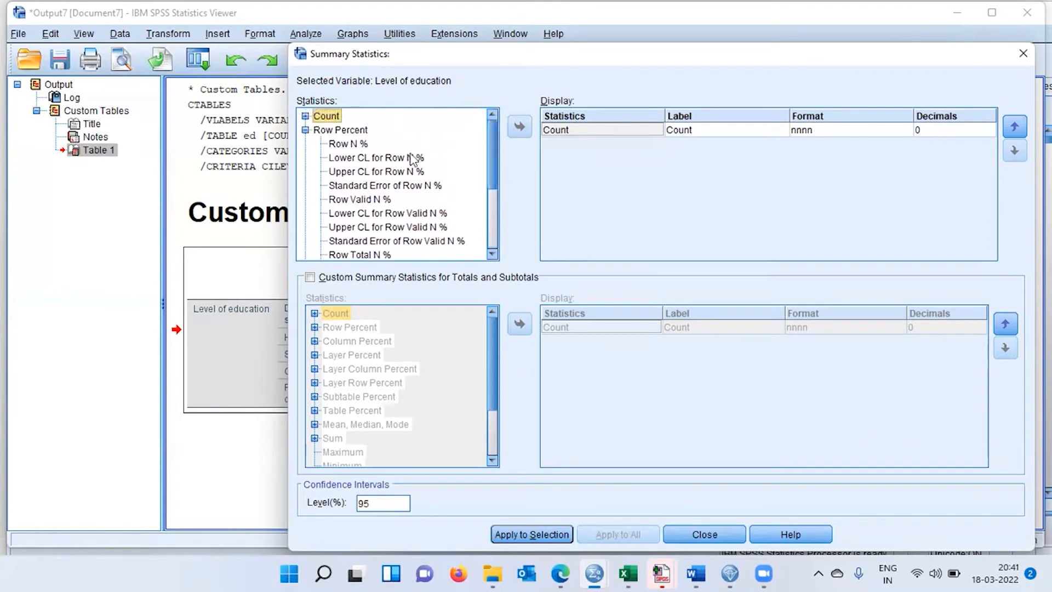
left_click(306, 131)
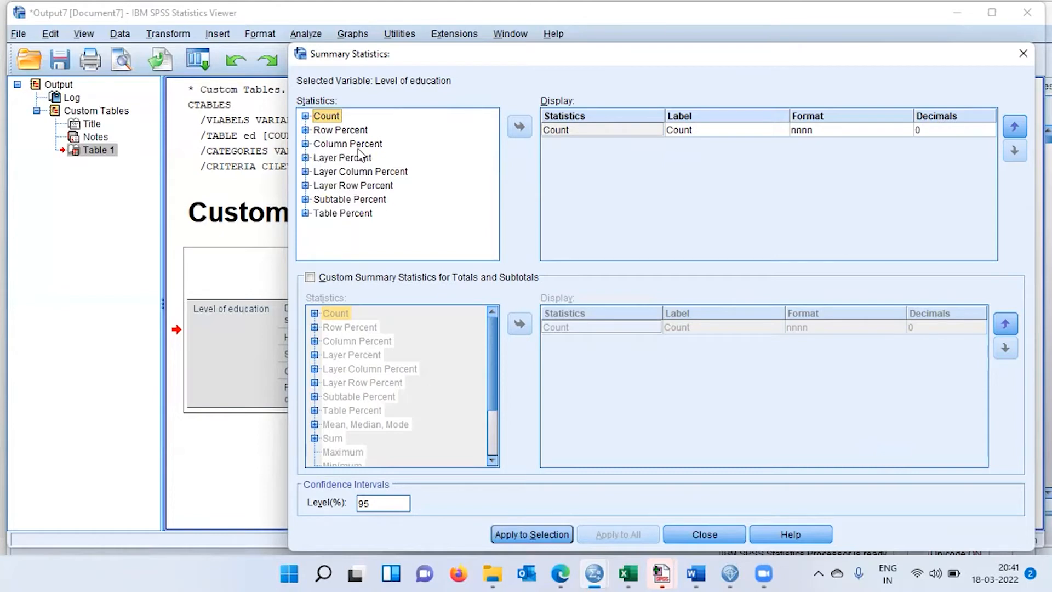
Add Column N % to the displayed statistics for Level of education and remove Count from them.
left_click(305, 145)
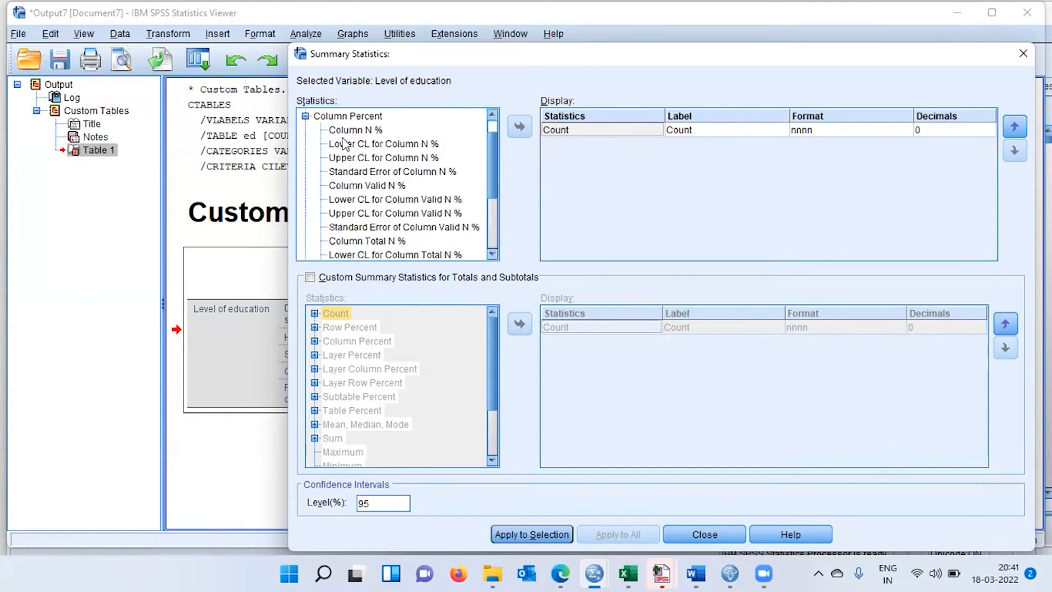
left_click(359, 131)
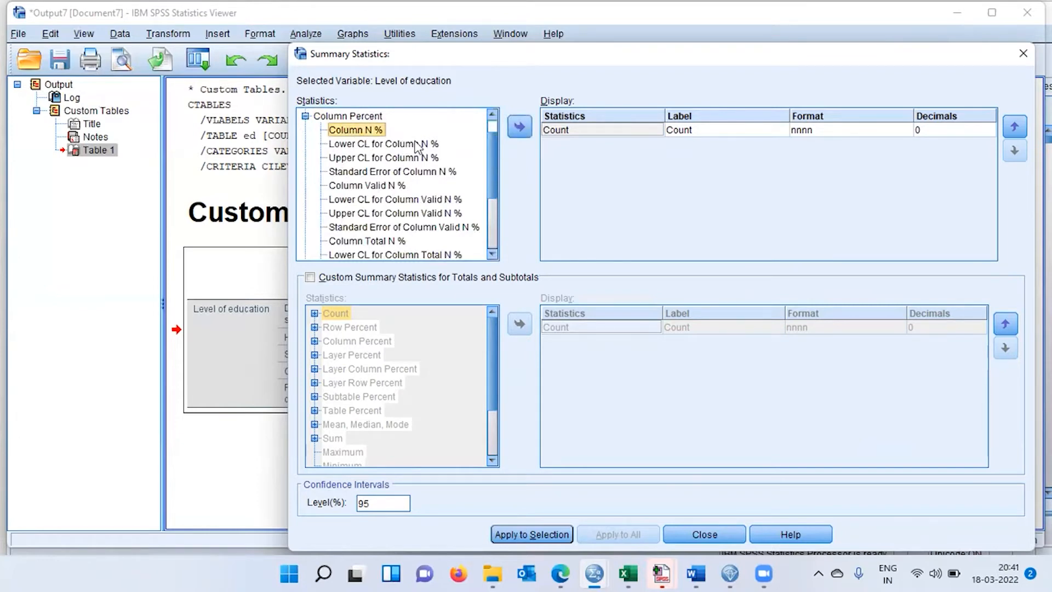
left_click(520, 128)
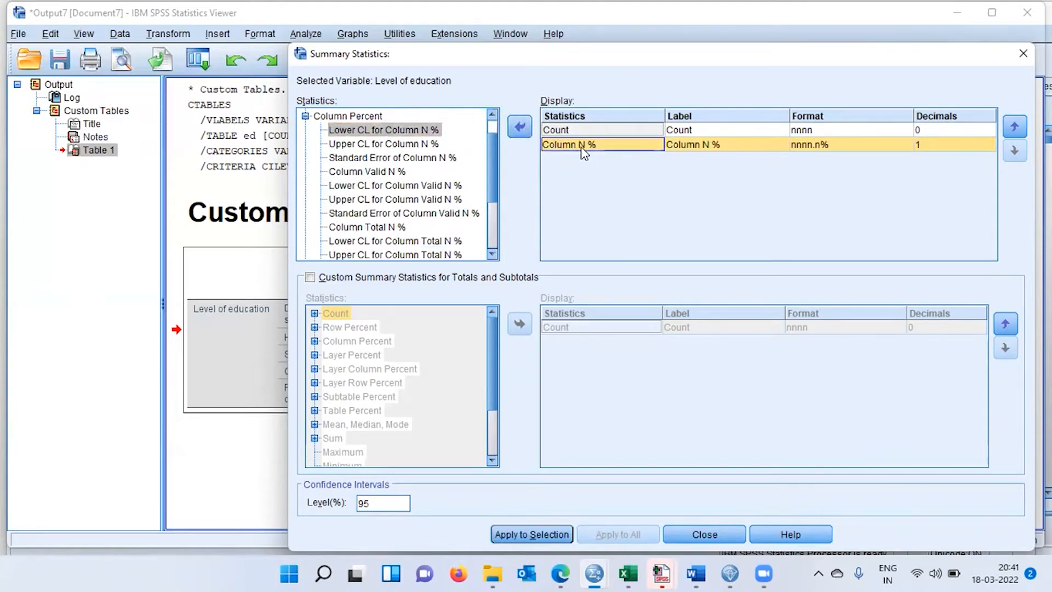
left_click(570, 130)
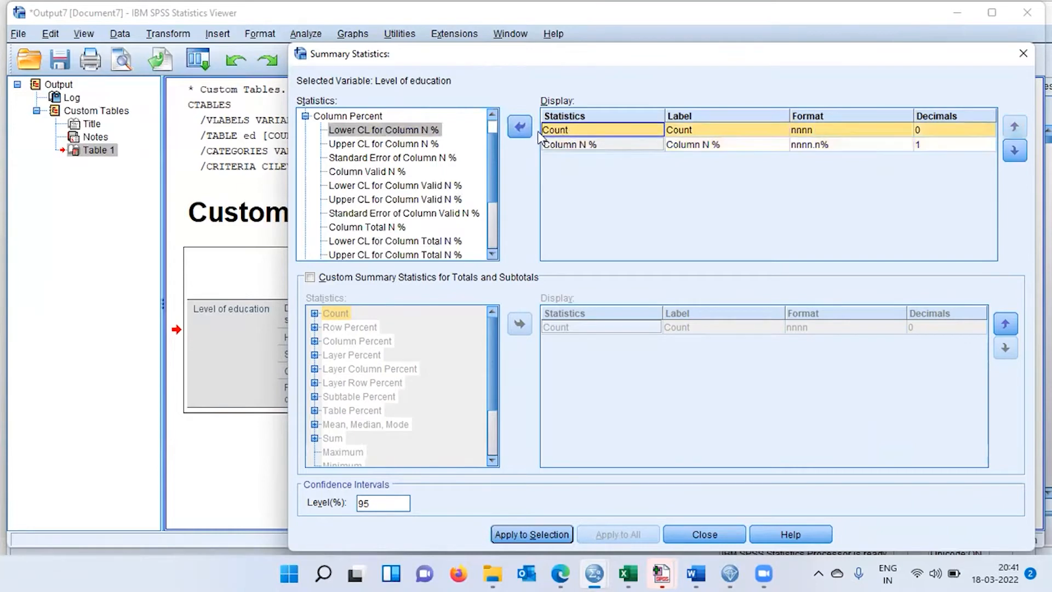
left_click(521, 131)
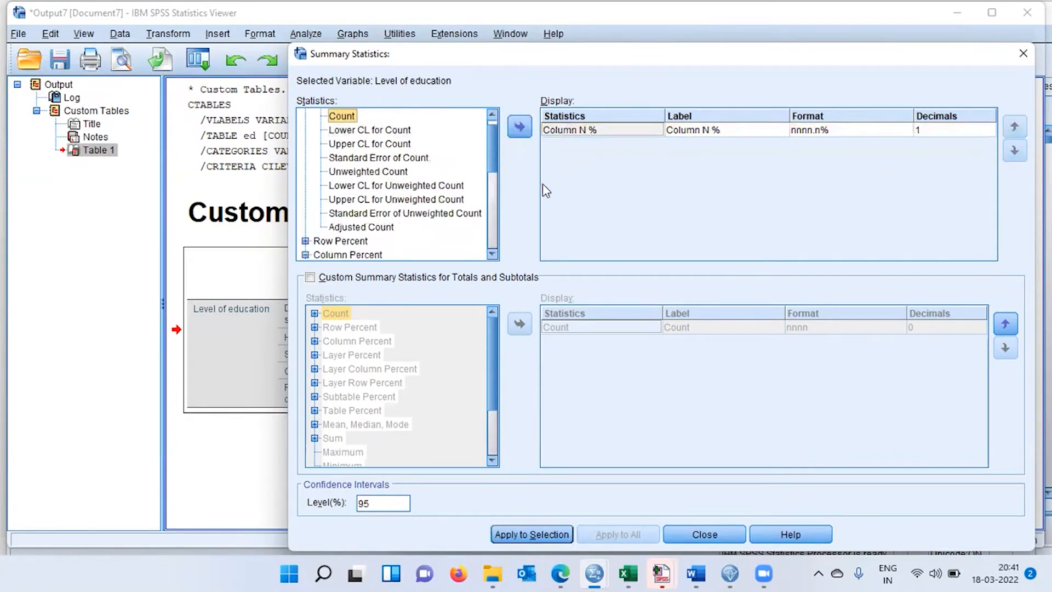
Apply the Column N % statistic to the selected variable and generate the custom table.
left_click(592, 132)
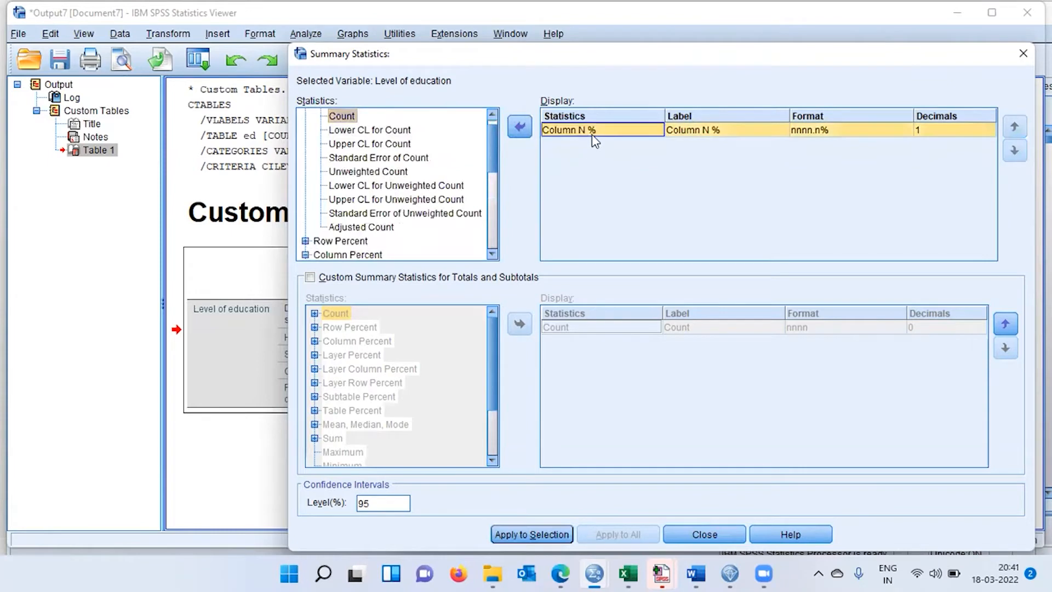
left_click(550, 536)
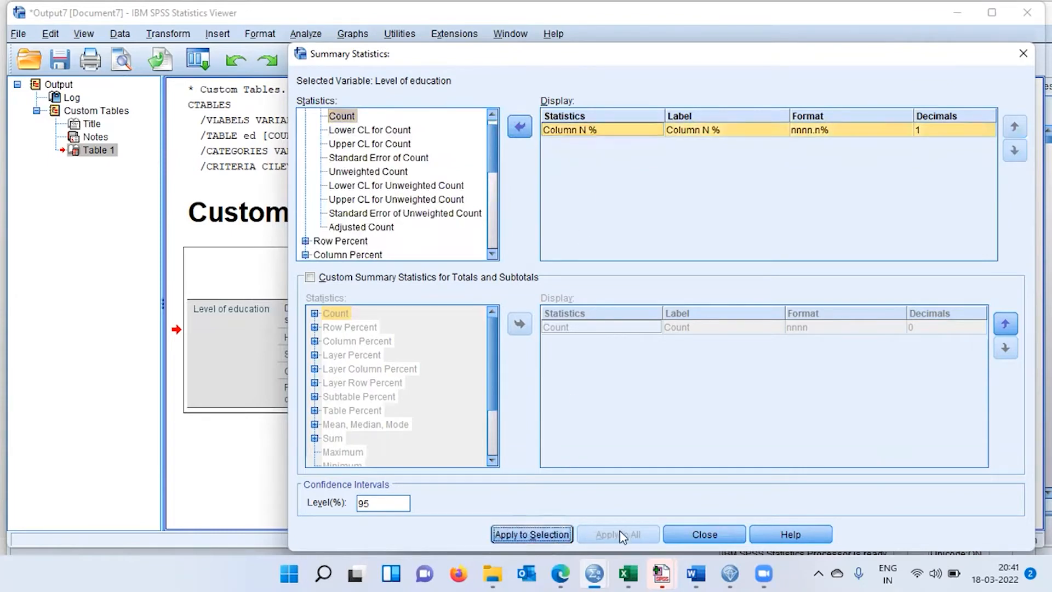
left_click(705, 535)
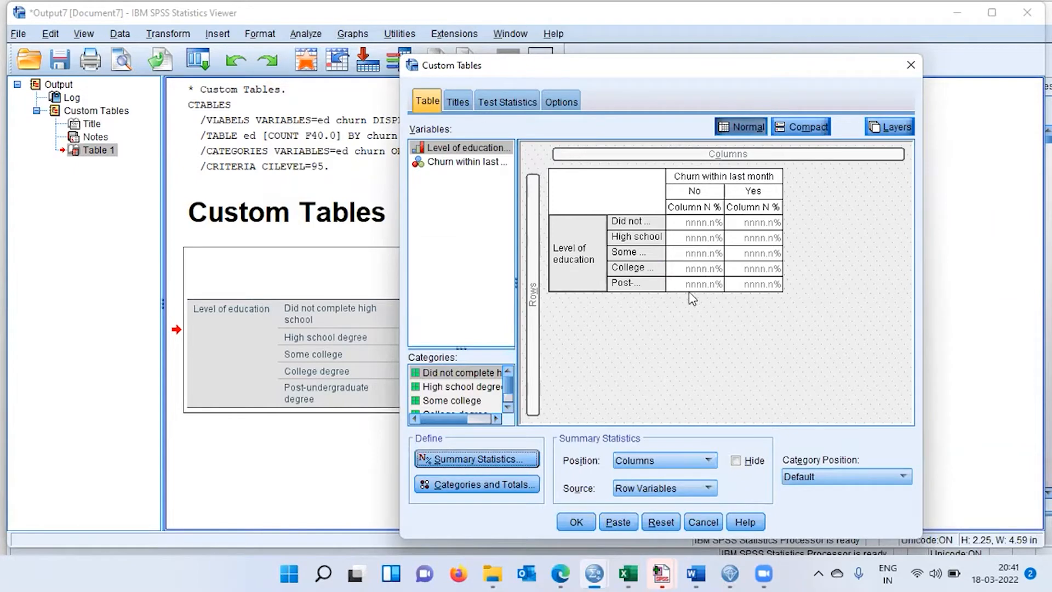
left_click(573, 524)
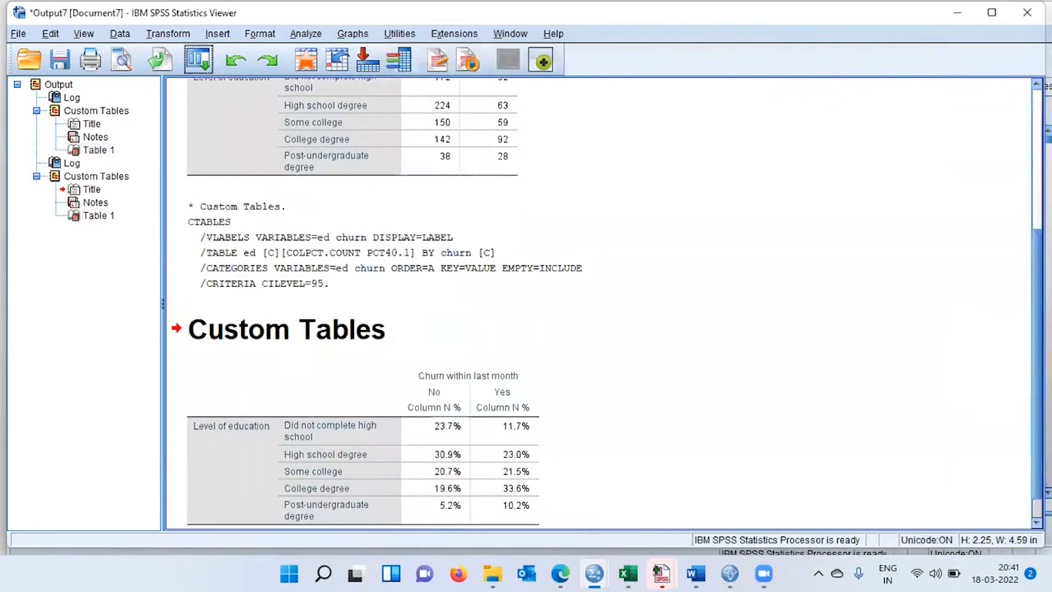
Examine the column percentages by education level for churned and non-churned customers, comparing them with the earlier count table.
left_click_drag(1037, 439, 1037, 447)
scroll(600, 304, "down", 1)
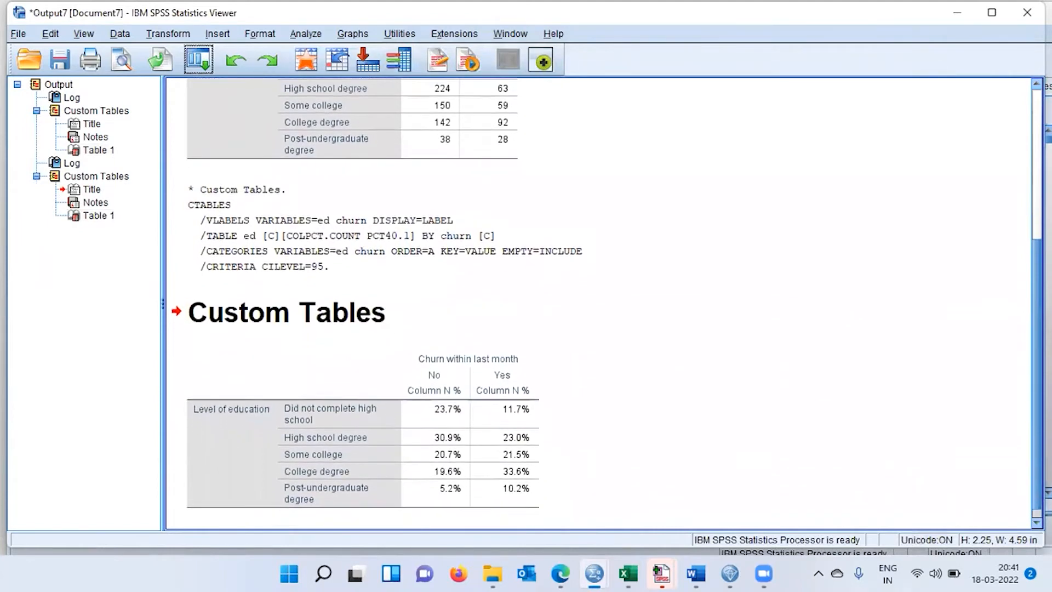
scroll(438, 219, "up", 4)
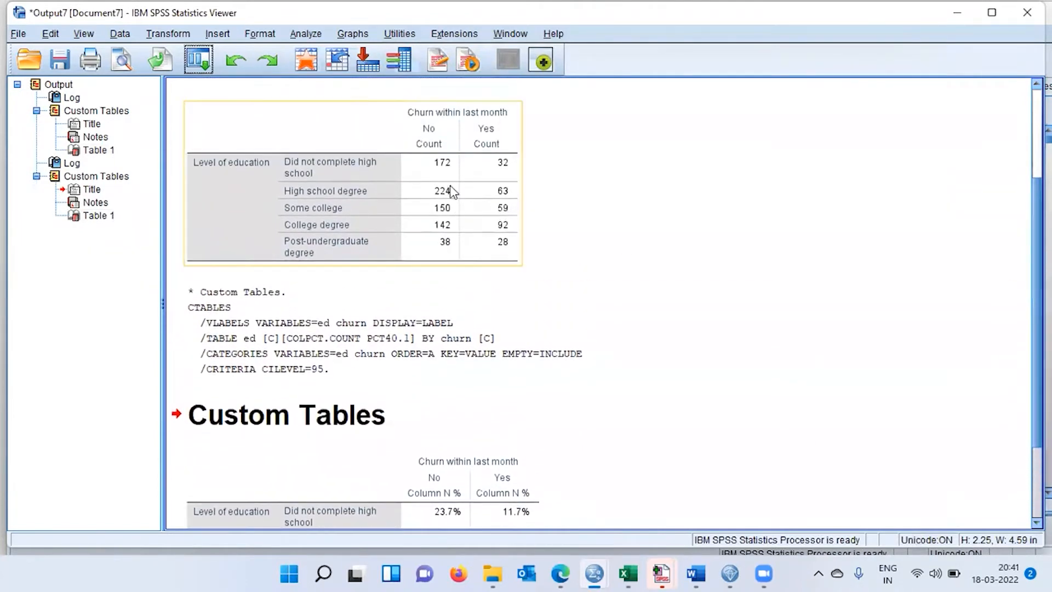
left_click(445, 168)
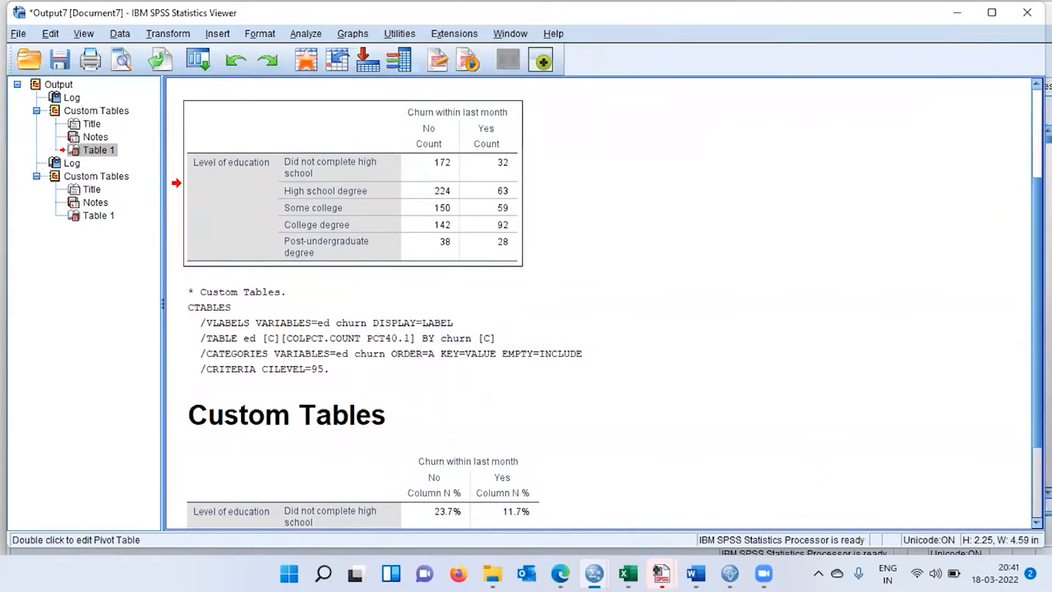
scroll(602, 307, "down", 4)
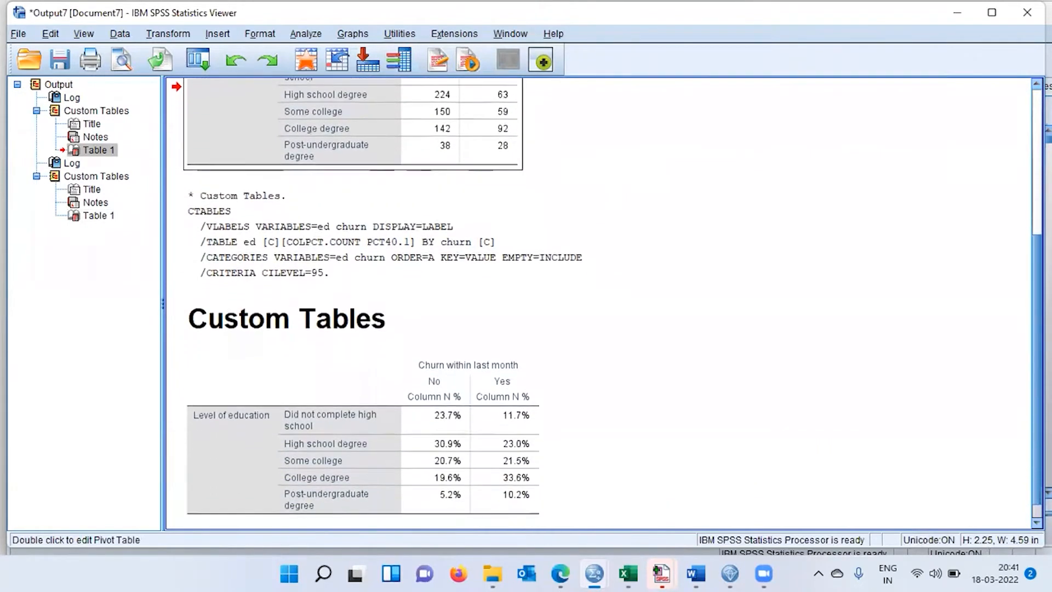
left_click(468, 439)
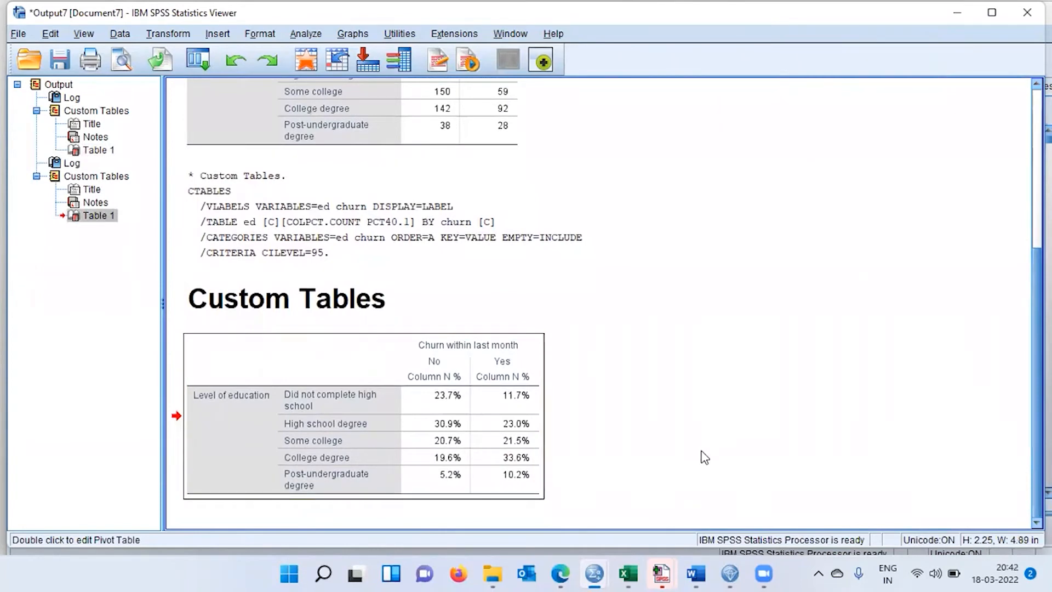
double_click(461, 412)
left_click(521, 405)
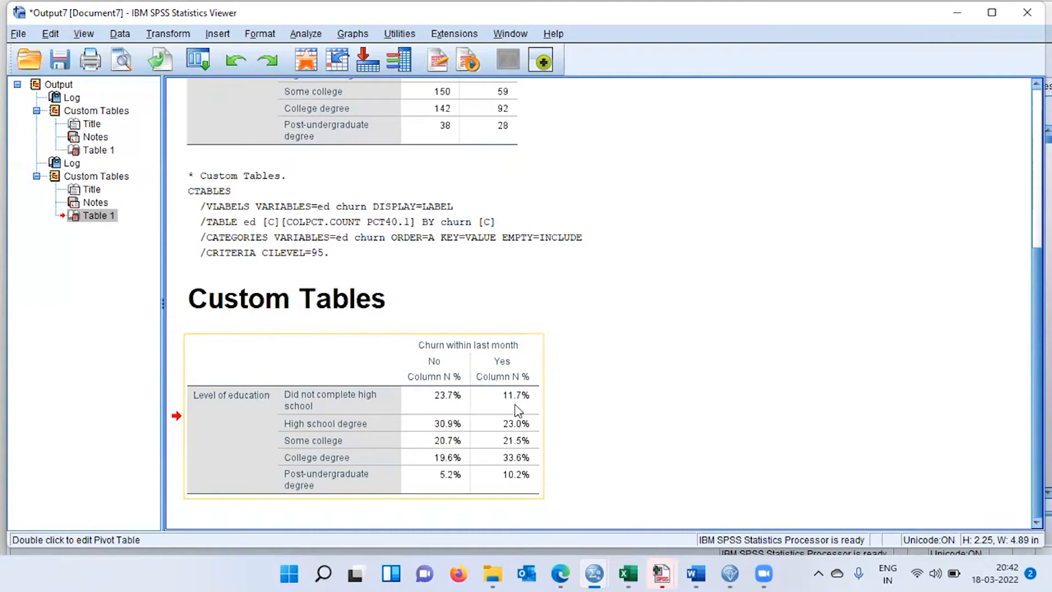
double_click(537, 409)
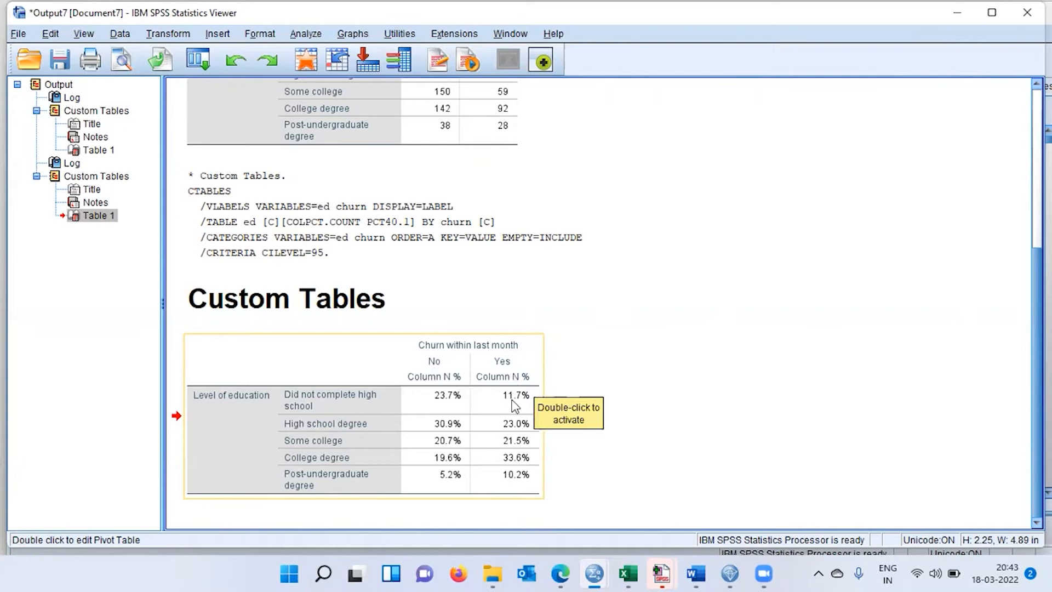
left_click(440, 437)
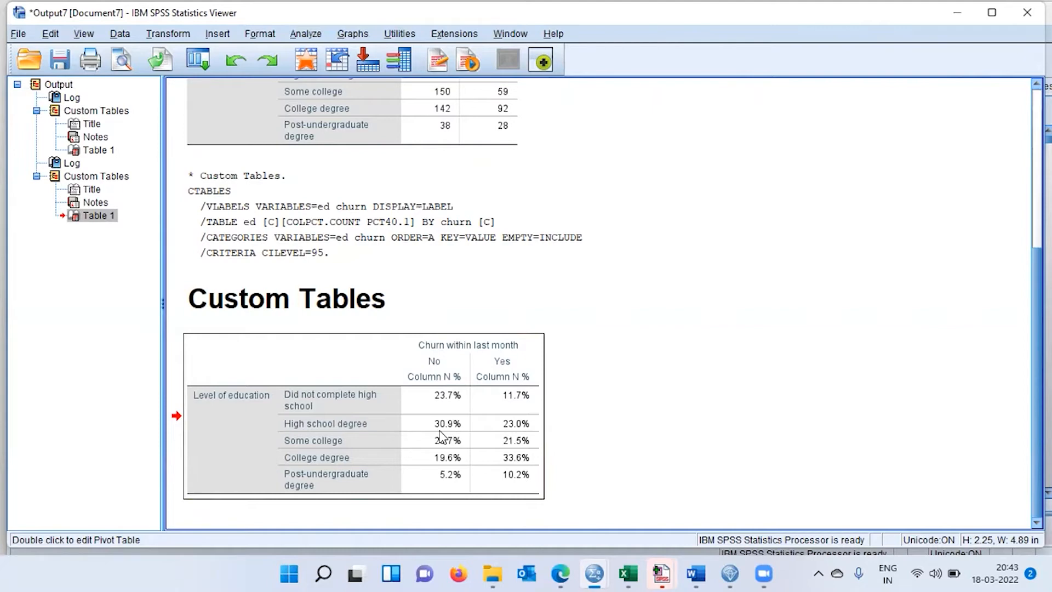
left_click(440, 435)
left_click(392, 390)
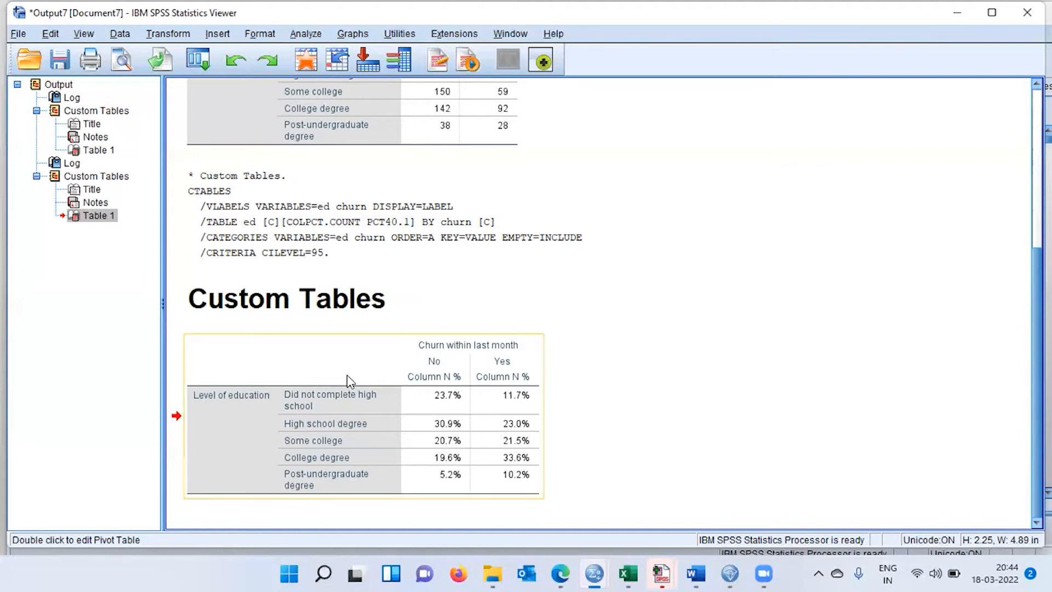
Activate the column percentage table for editing and create a bar graph from it.
double_click(351, 381)
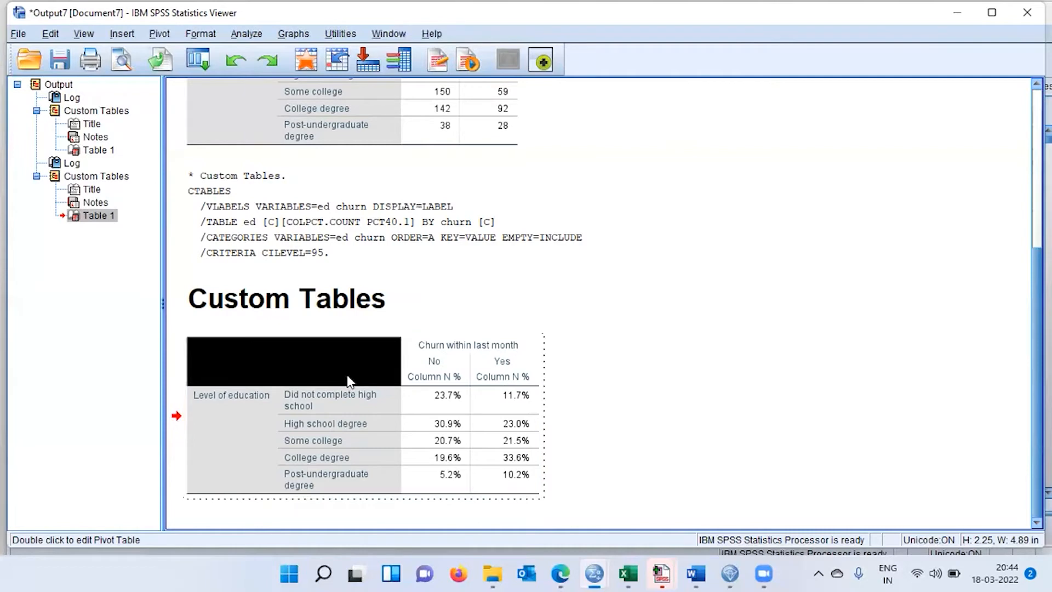
right_click(351, 381)
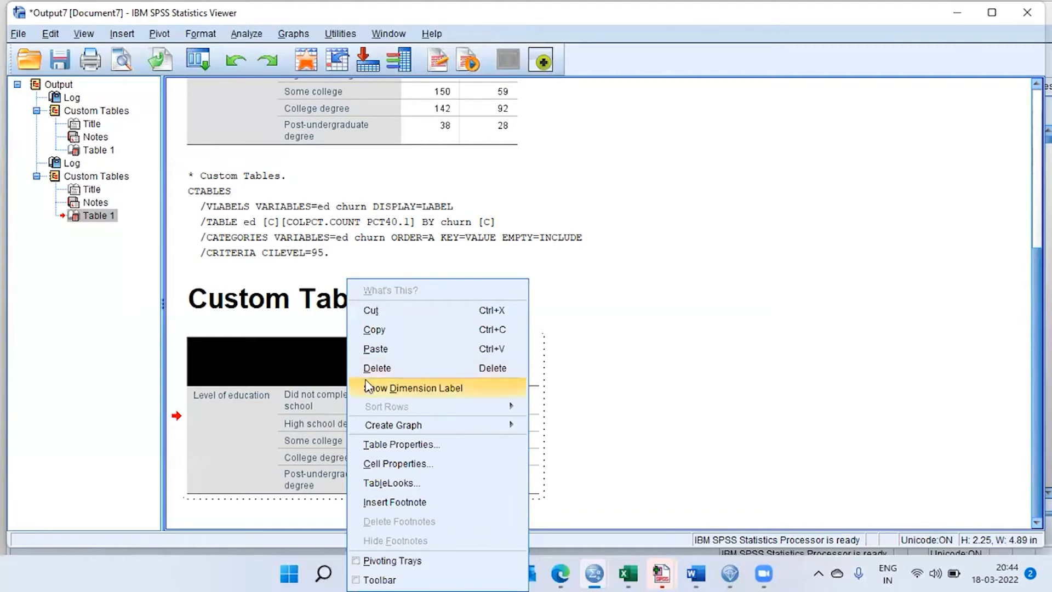
mouse_move(400, 431)
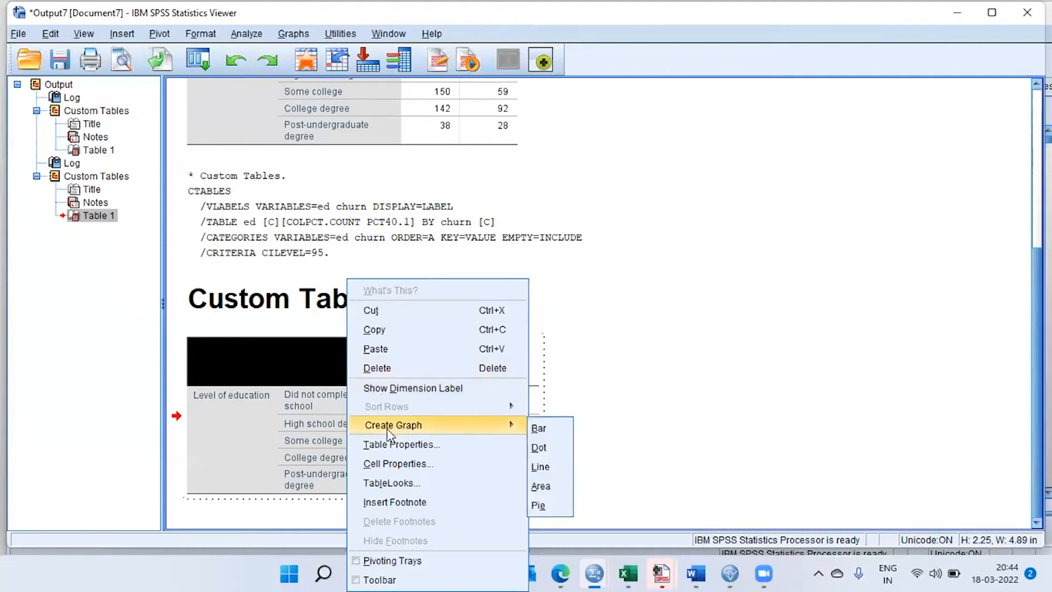
left_click(570, 432)
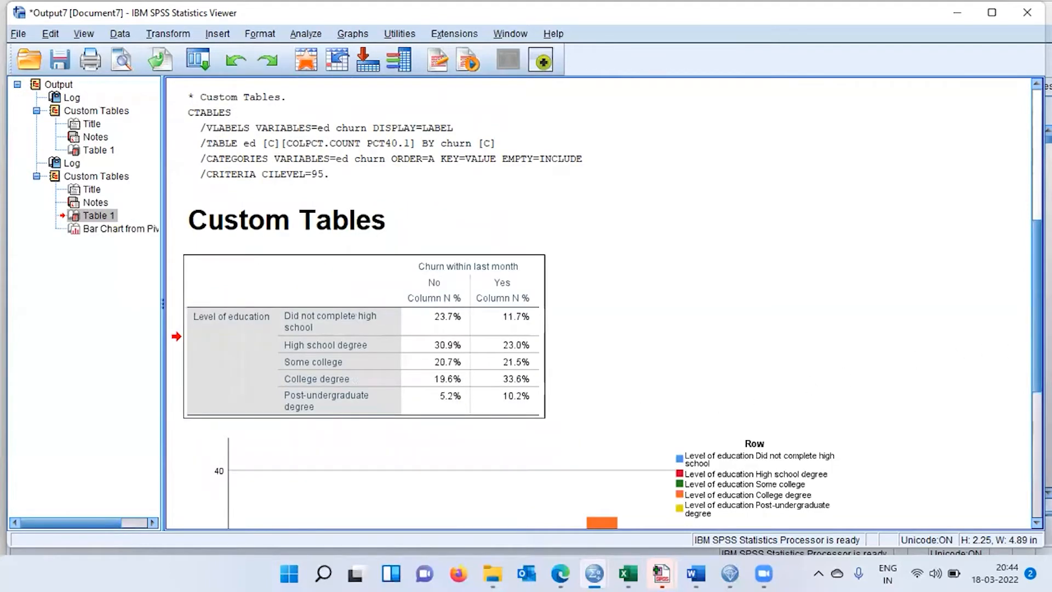
Examine the bar chart, comparing the education level distribution between the churn No and Yes groups.
scroll(599, 303, "down", 6)
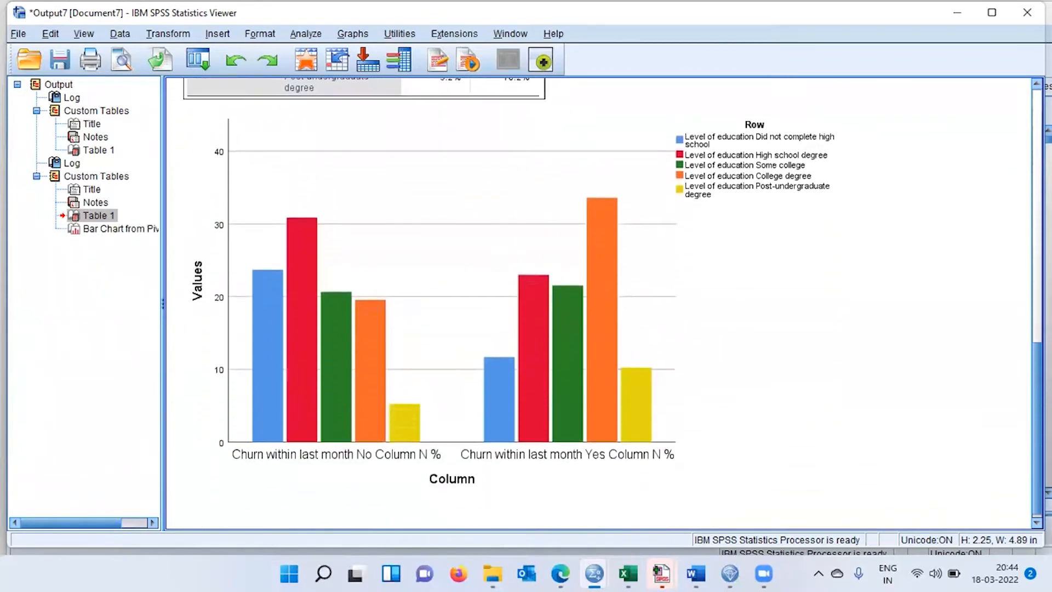
scroll(599, 303, "down", 1)
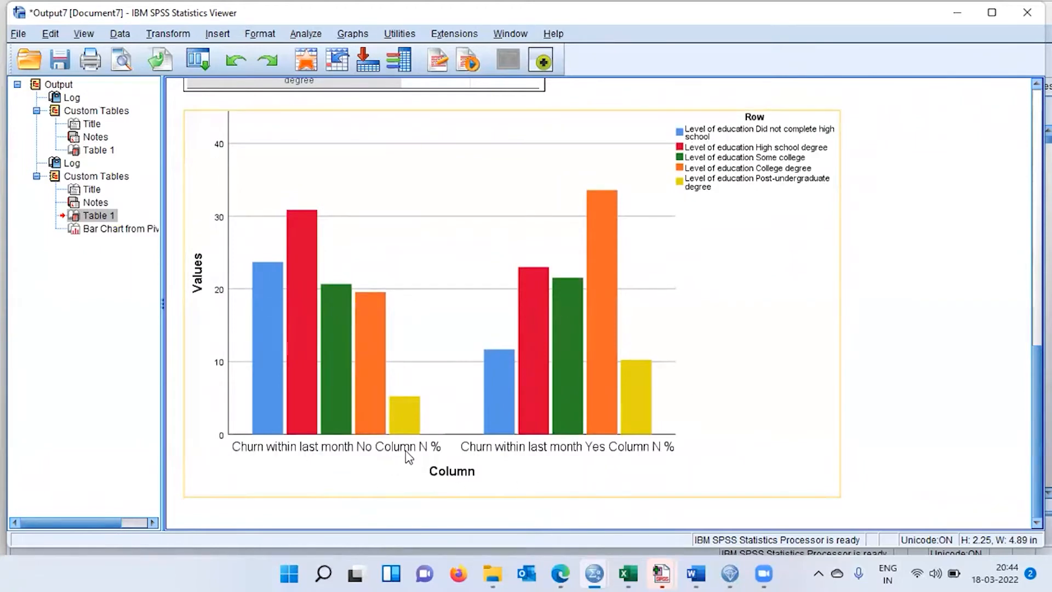
left_click(376, 478)
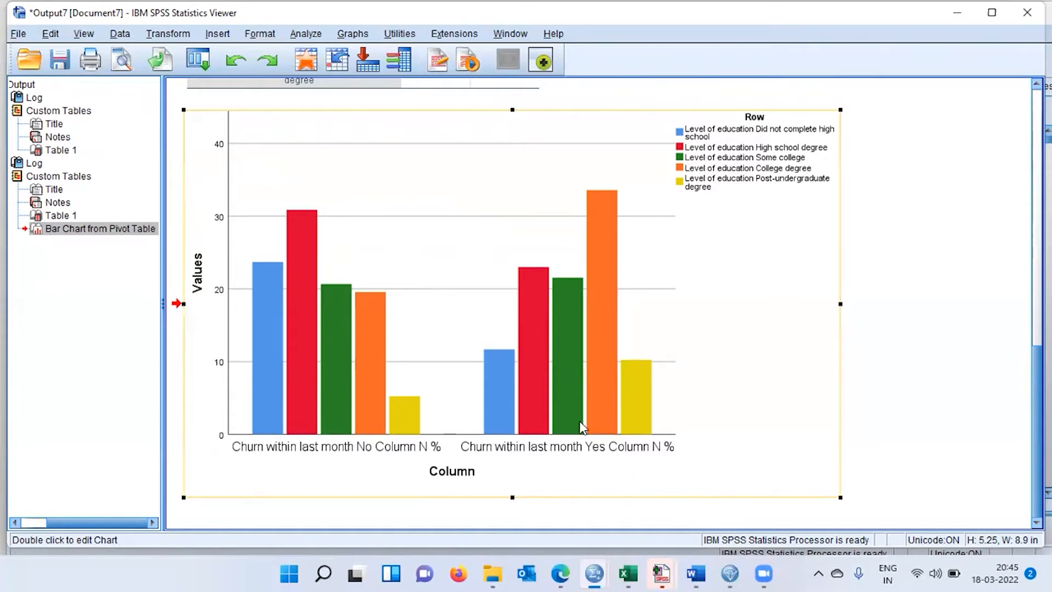
left_click(632, 420)
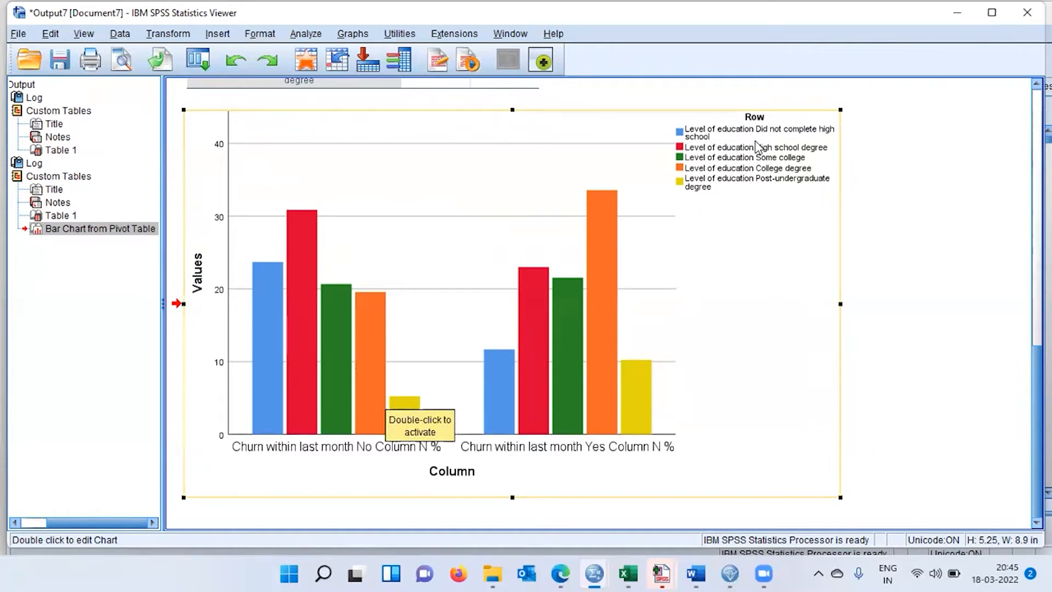
Compare the bar chart with the column percentage table for differences in education level between the churn No and Yes groups.
left_click(345, 419)
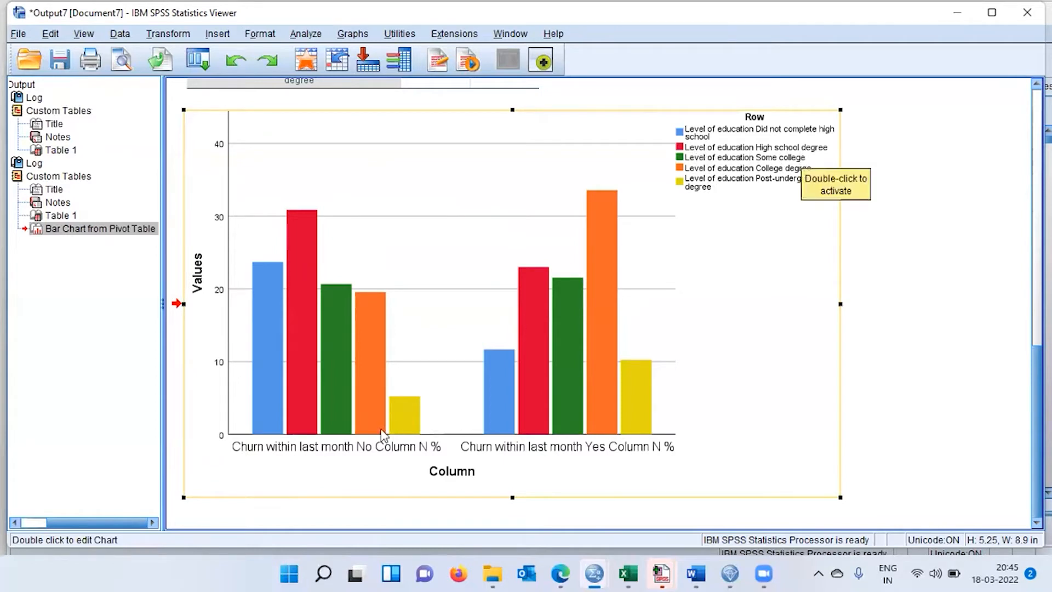
left_click(331, 461)
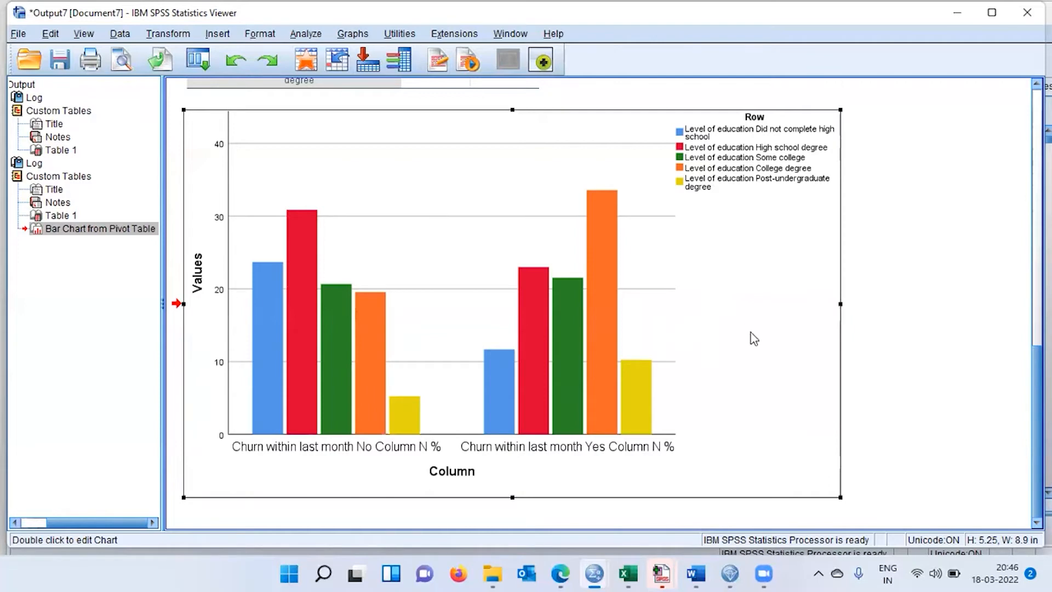
scroll(603, 305, "up", 5)
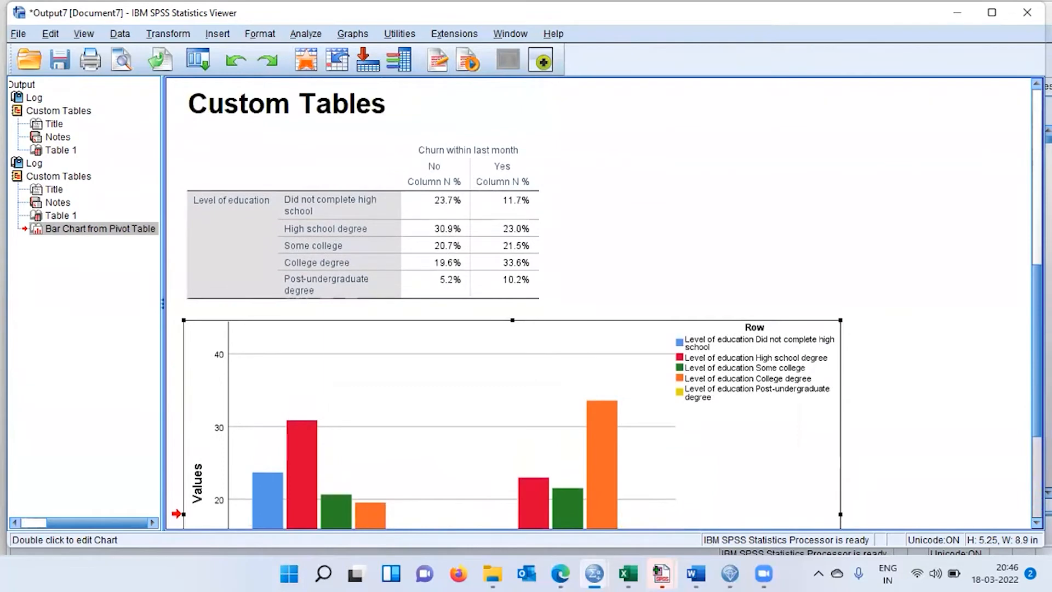
scroll(603, 304, "down", 5)
scroll(603, 304, "up", 2)
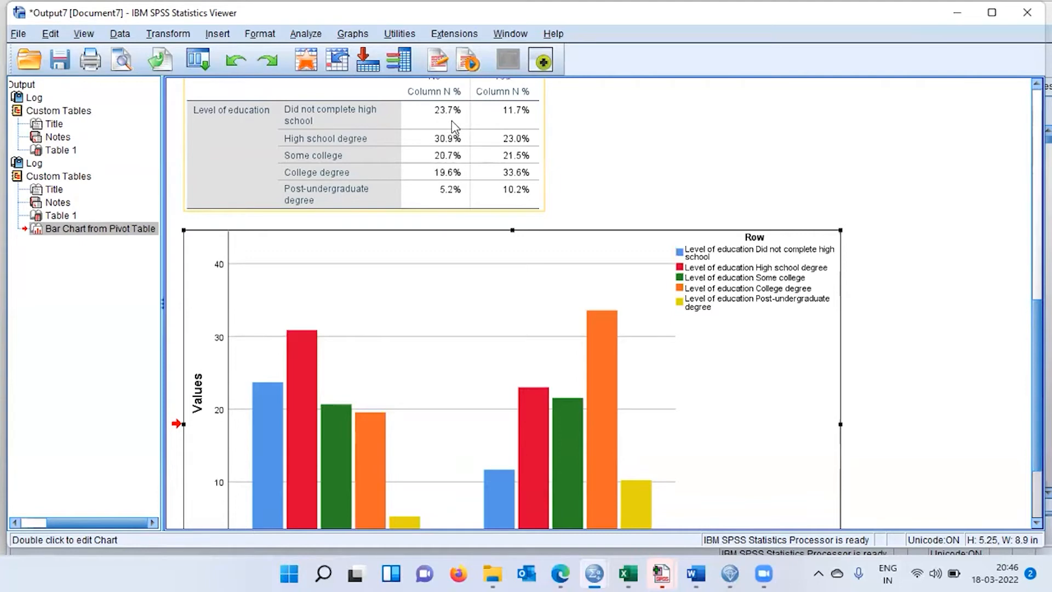
left_click(514, 118)
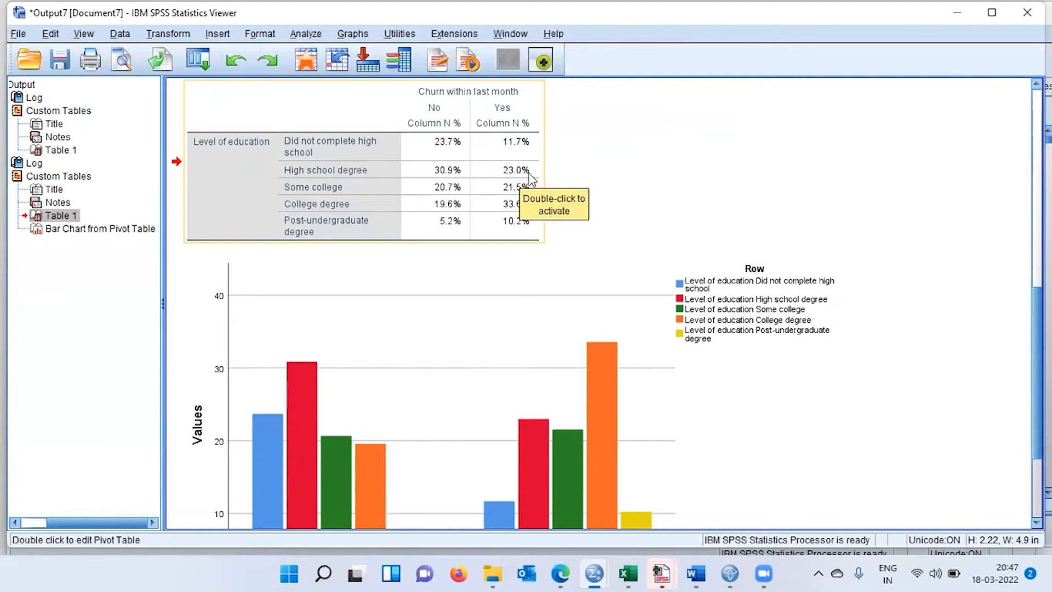
scroll(602, 302, "down", 3)
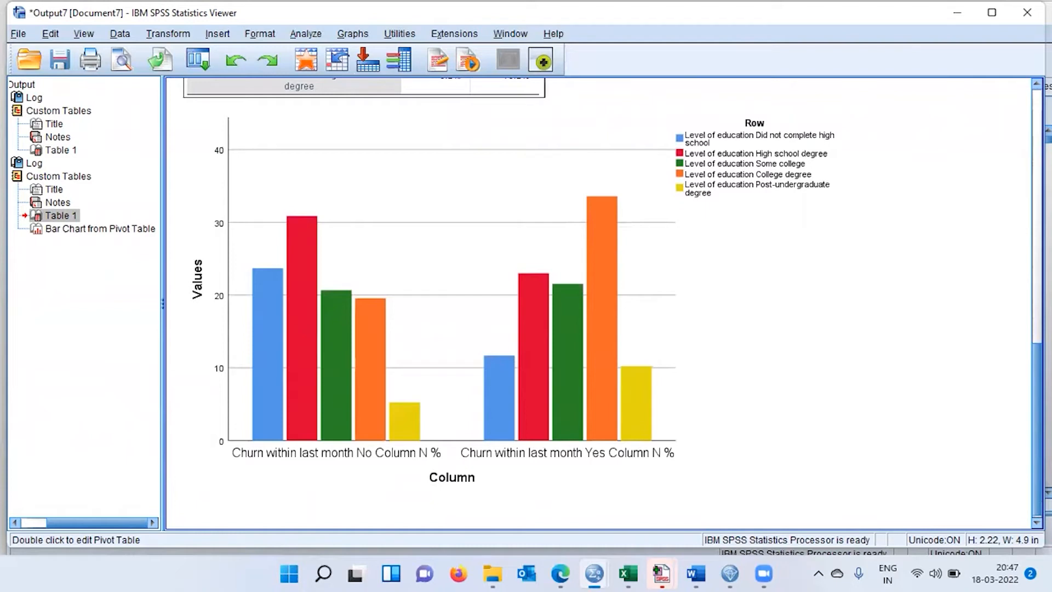
Reopen the Custom Tables setup and enable the Compare column proportions test.
left_click(204, 68)
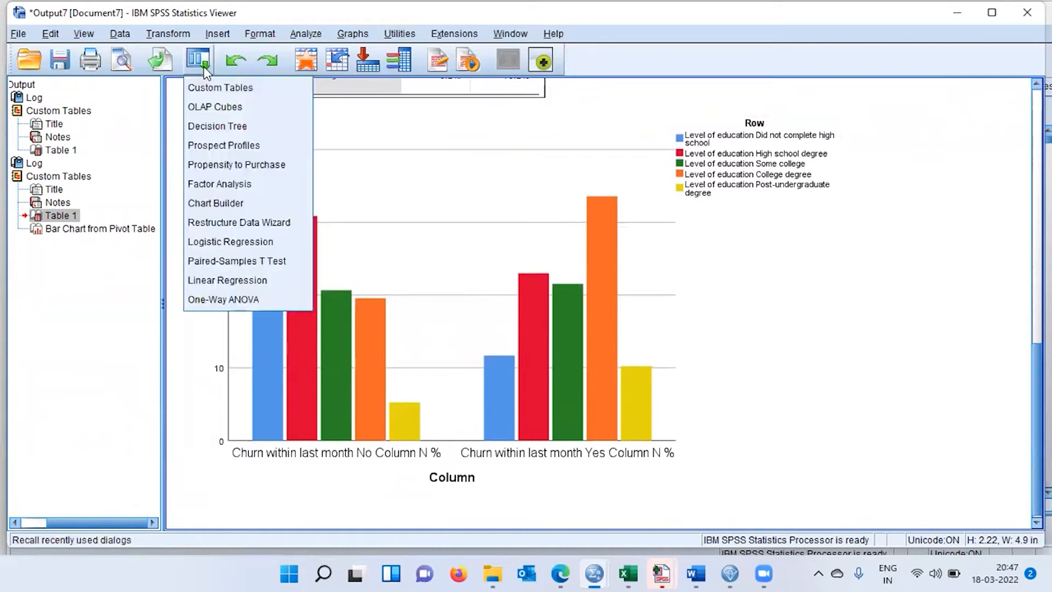
left_click(241, 89)
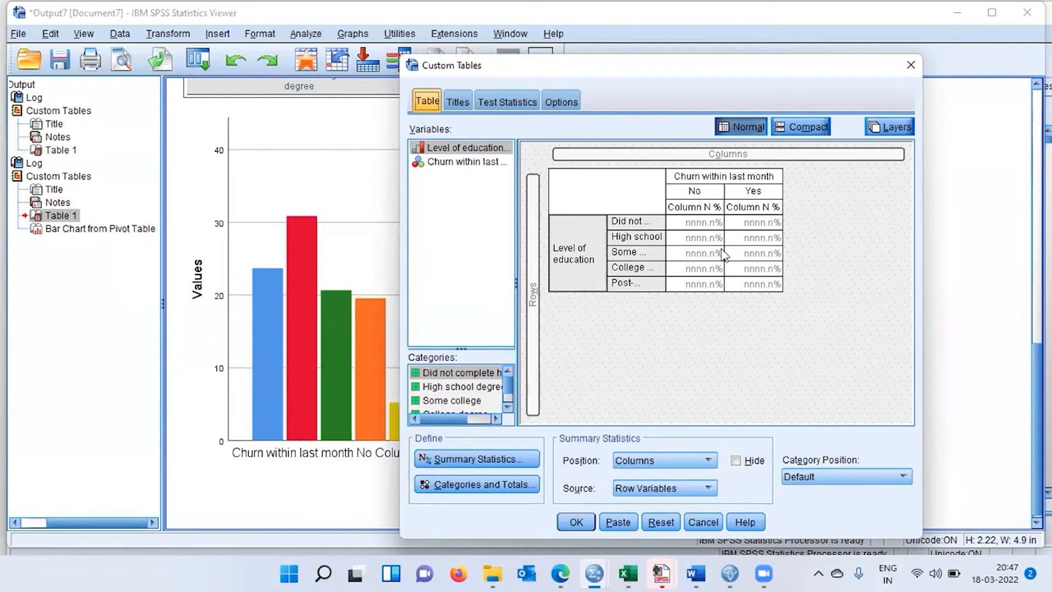
left_click(522, 104)
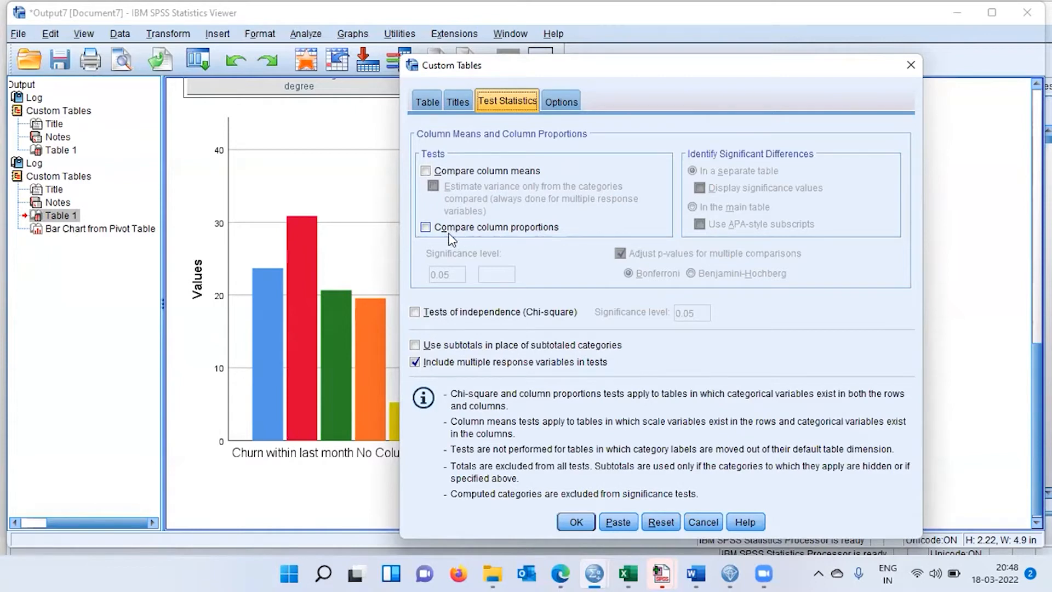
left_click(428, 229)
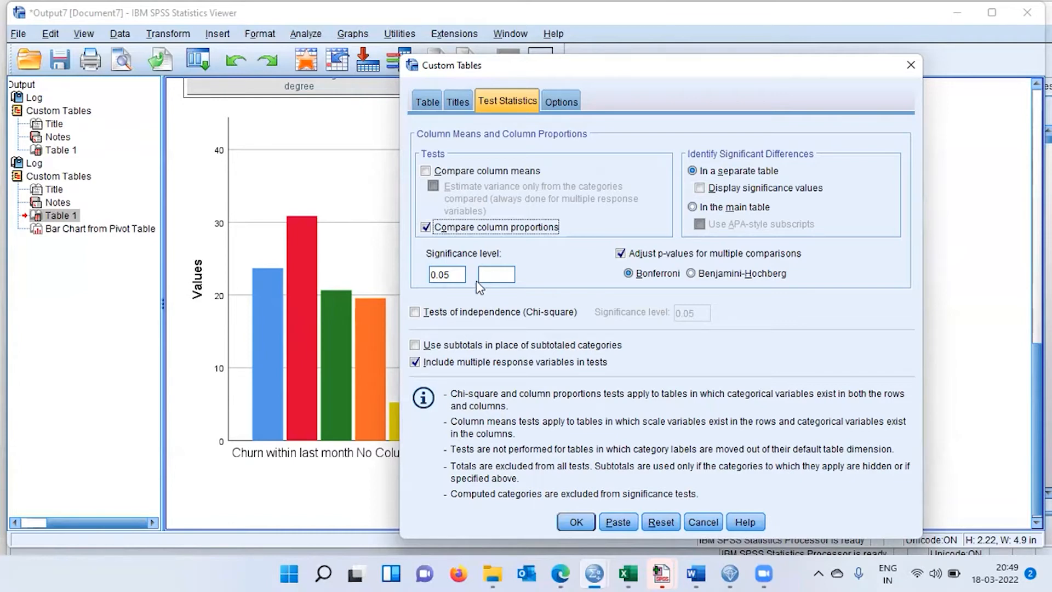
left_click(500, 275)
type("0.0")
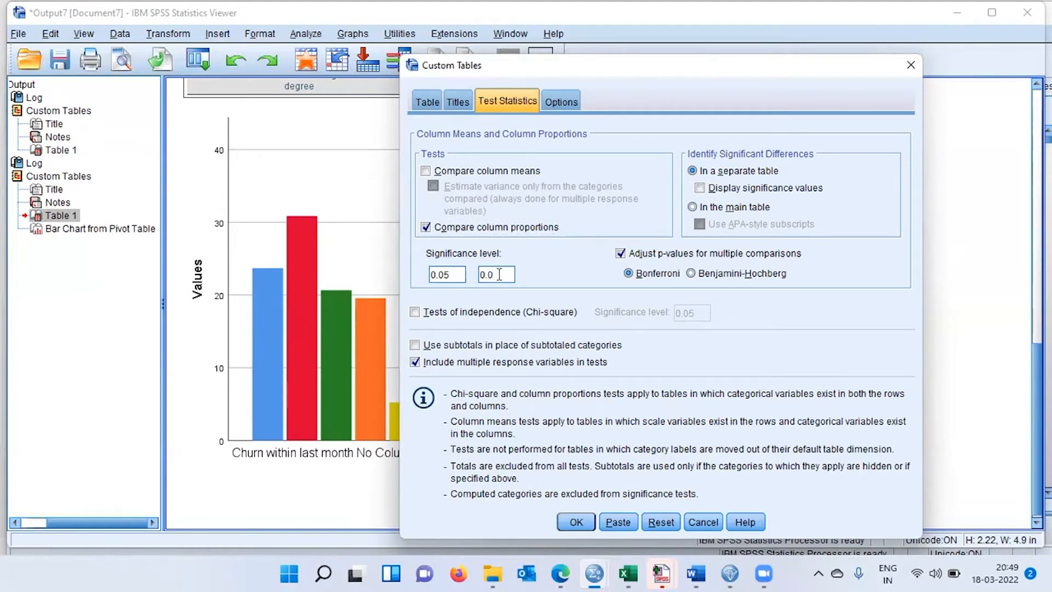
type("1")
key("BackSpace")
key("BackSpace")
key("BackSpace")
key("BackSpace")
Review the table layout and test settings, and generate the custom table with the column proportions comparison.
left_click(430, 103)
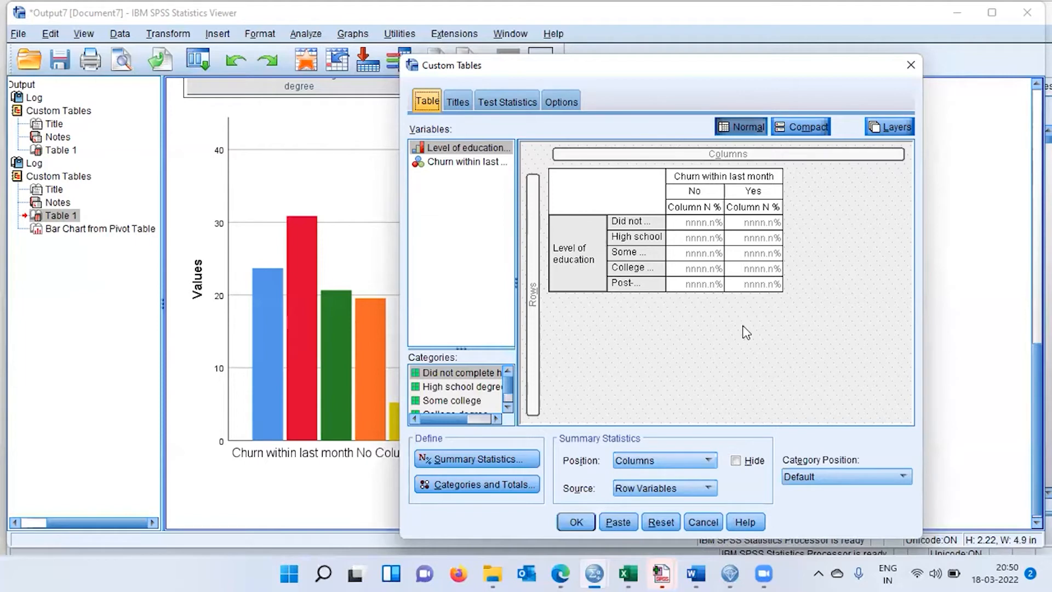
left_click(514, 101)
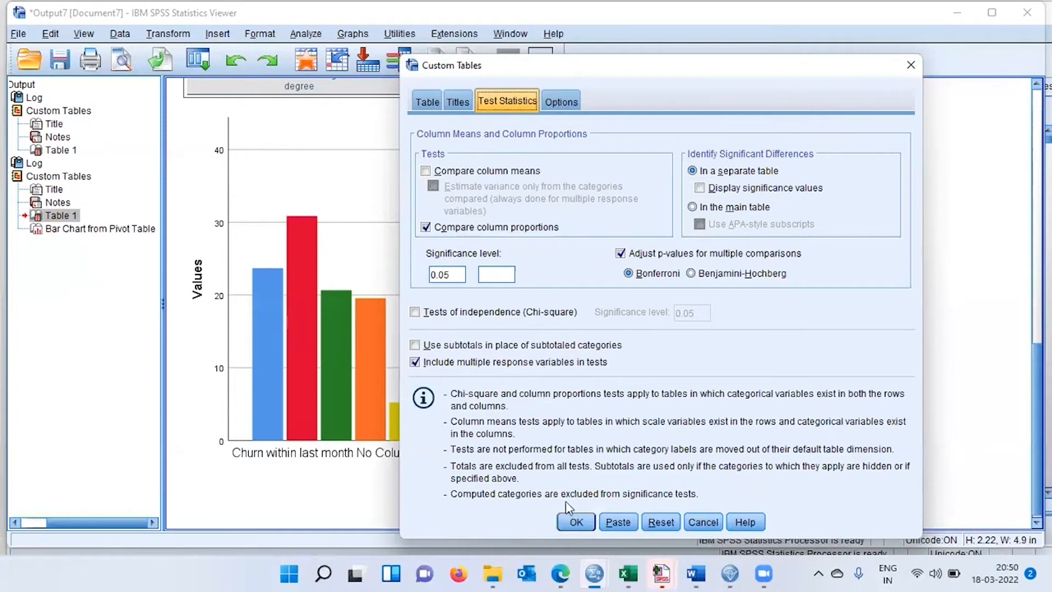
left_click(577, 521)
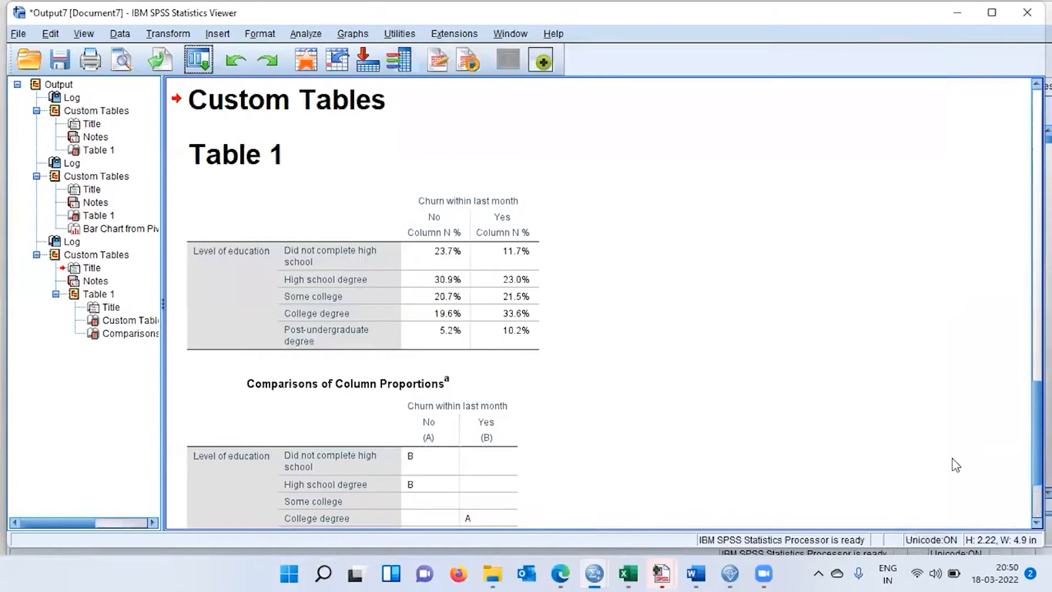
Examine the Comparisons of Column Proportions table against the column percentages for the Did not complete high school and High school degree rows.
scroll(563, 353, "down", 5)
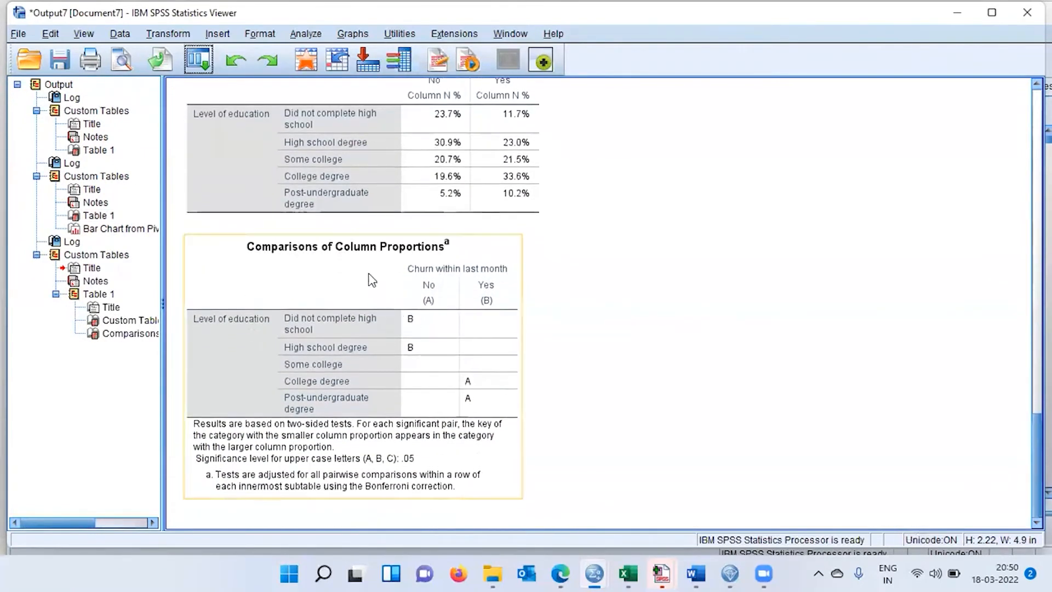
left_click(297, 264)
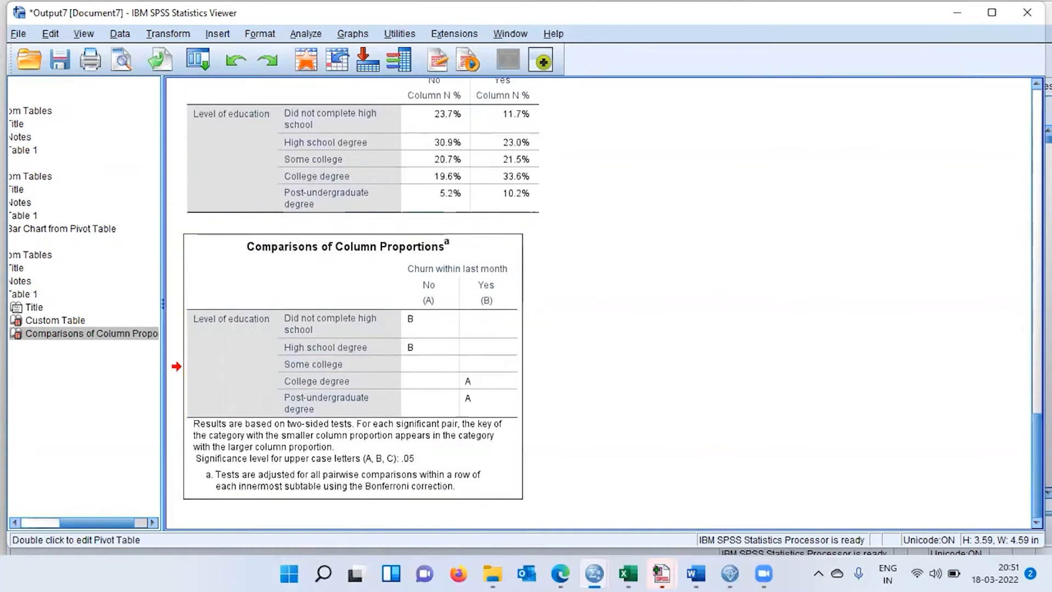
scroll(899, 371, "up", 3)
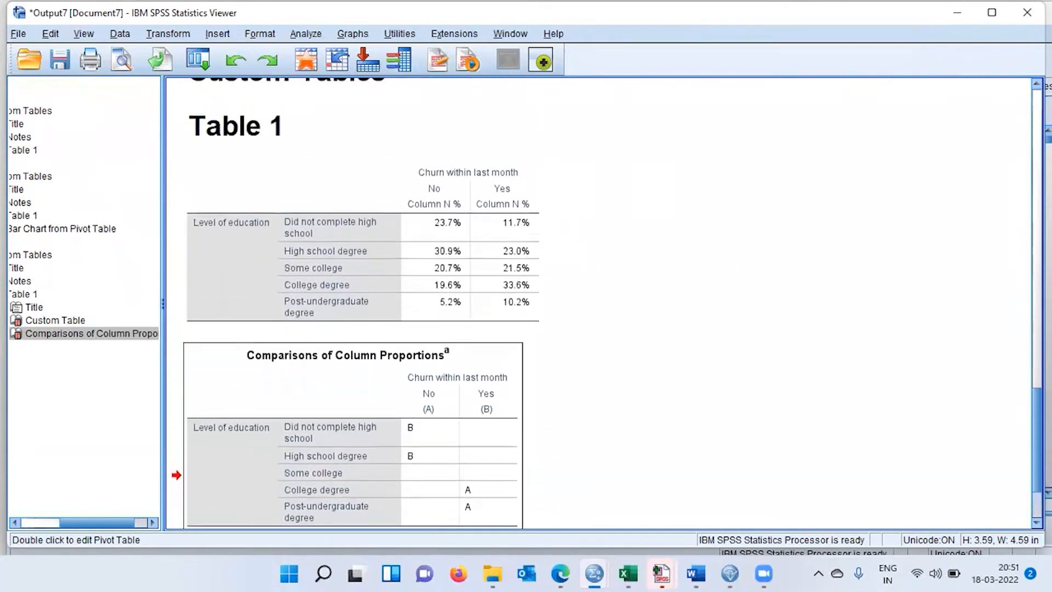
left_click(524, 216)
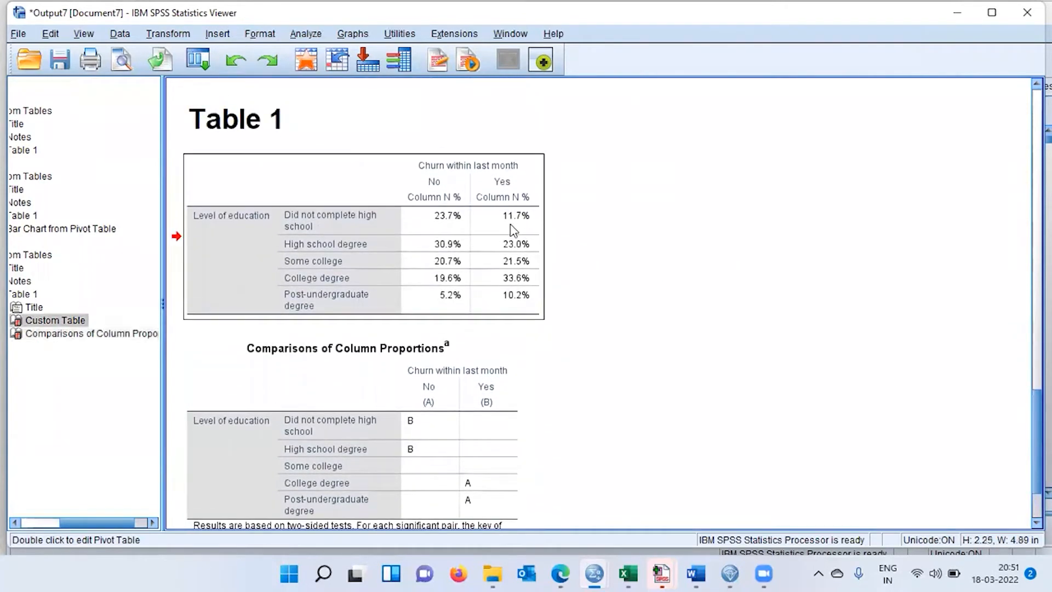
left_click(446, 378)
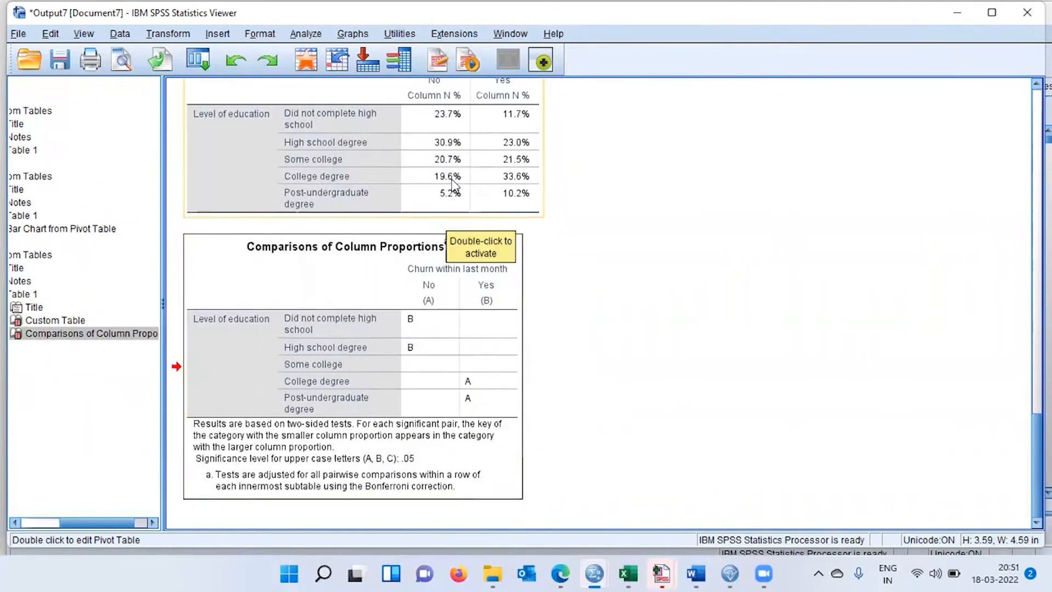
left_click(441, 129)
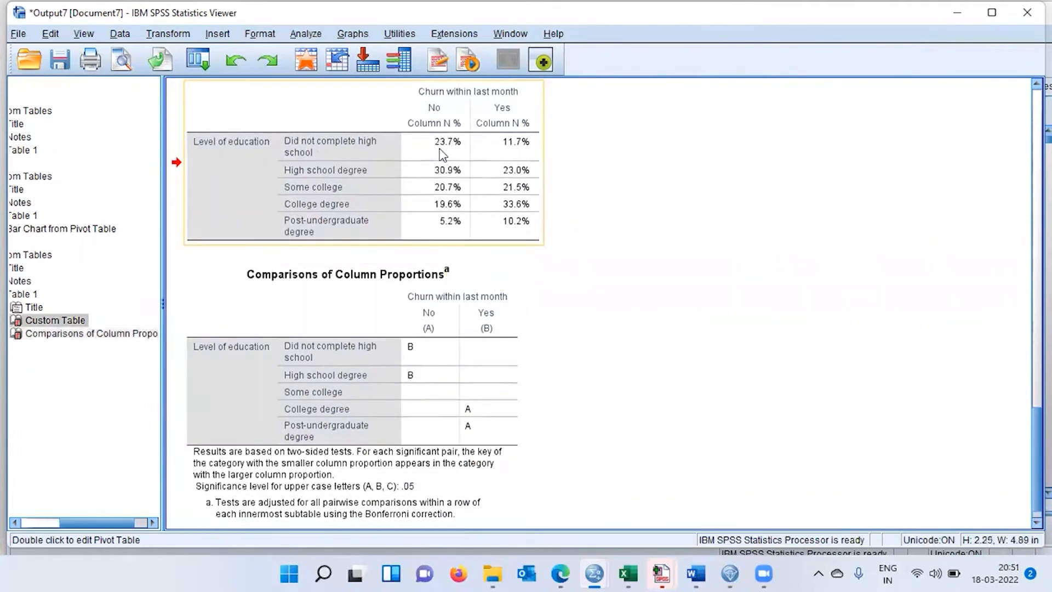
left_click(518, 152)
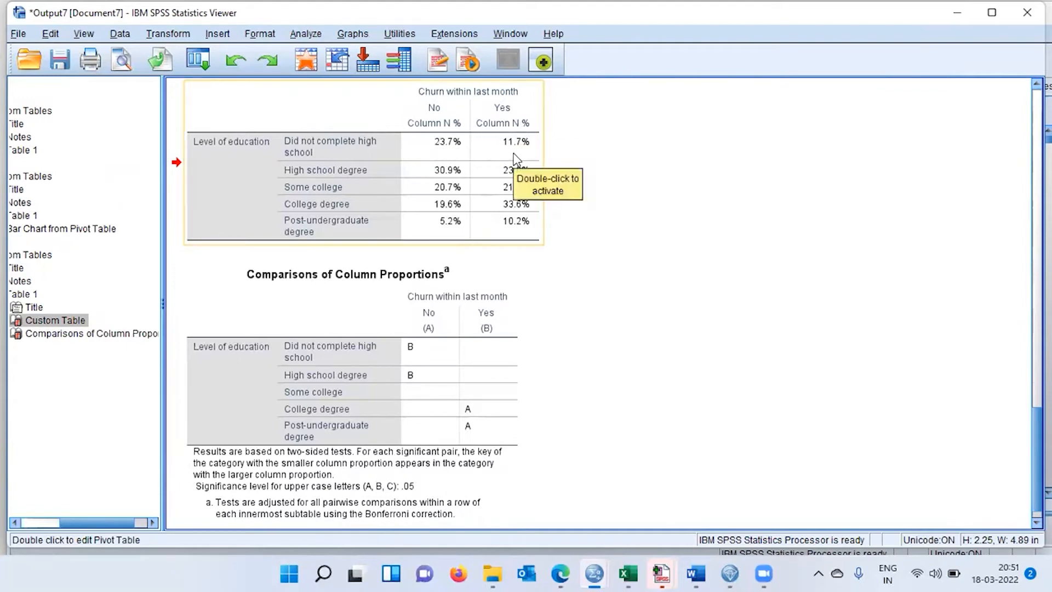
left_click(415, 359)
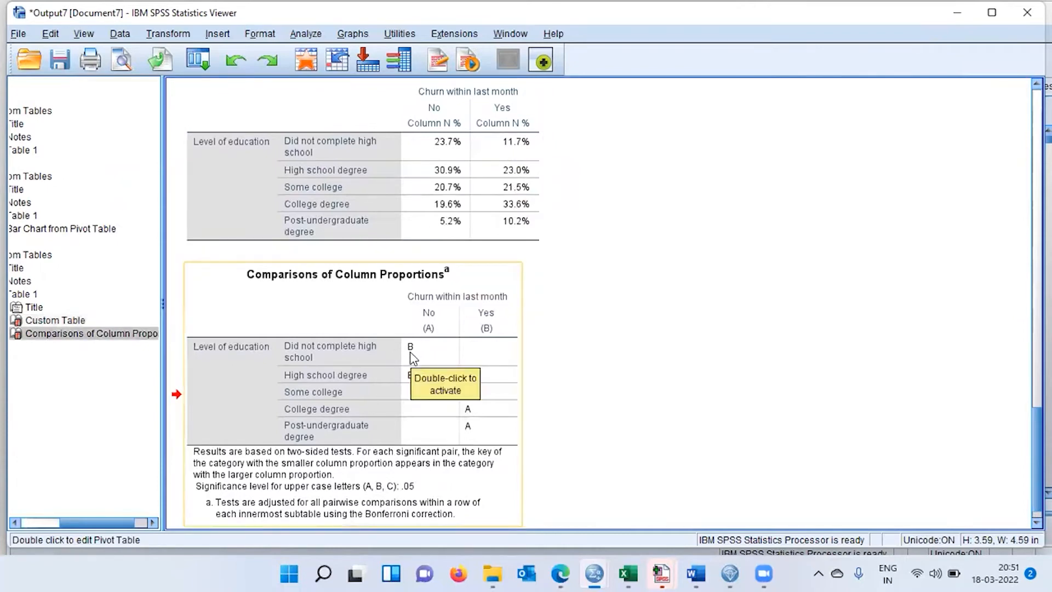
left_click(414, 358)
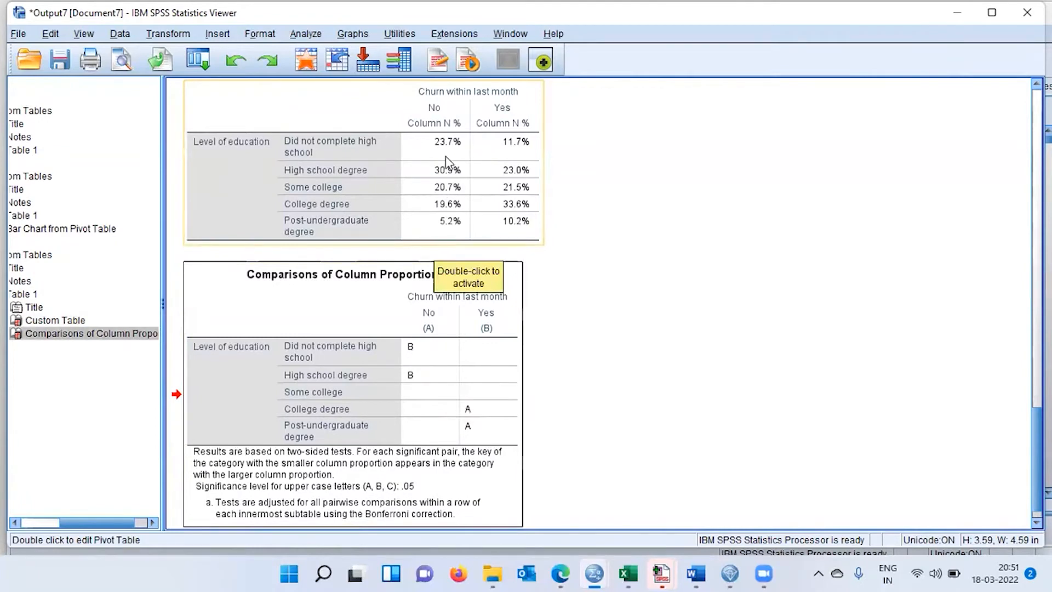
left_click(511, 159)
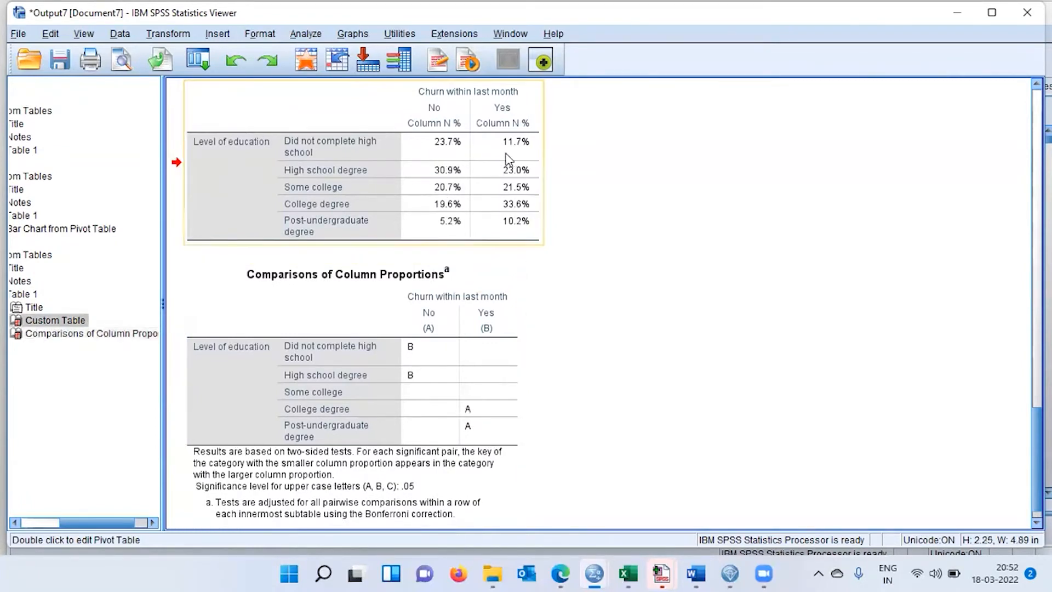
left_click(422, 353)
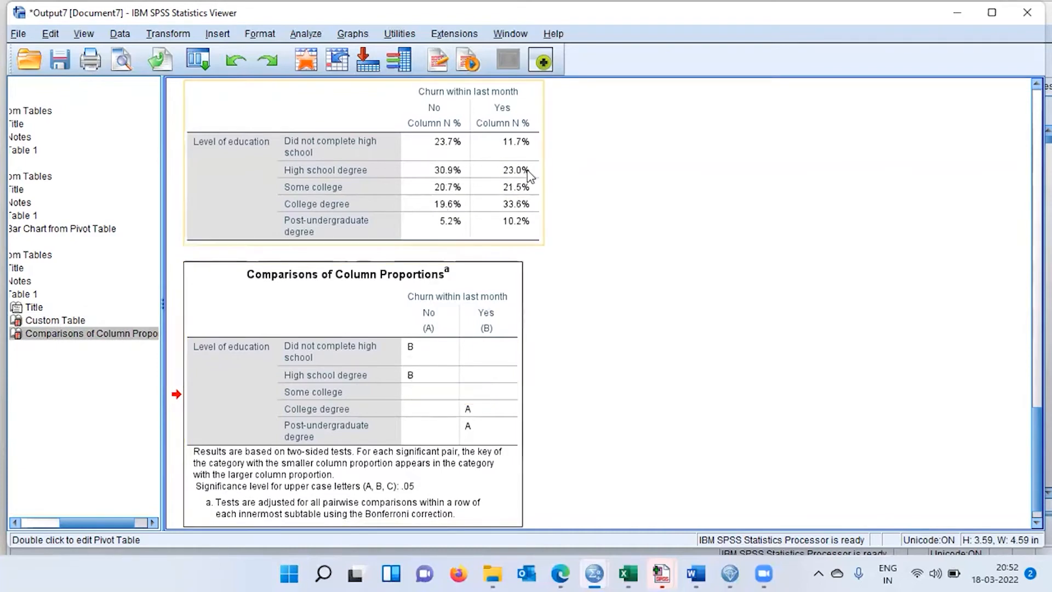
left_click(418, 382)
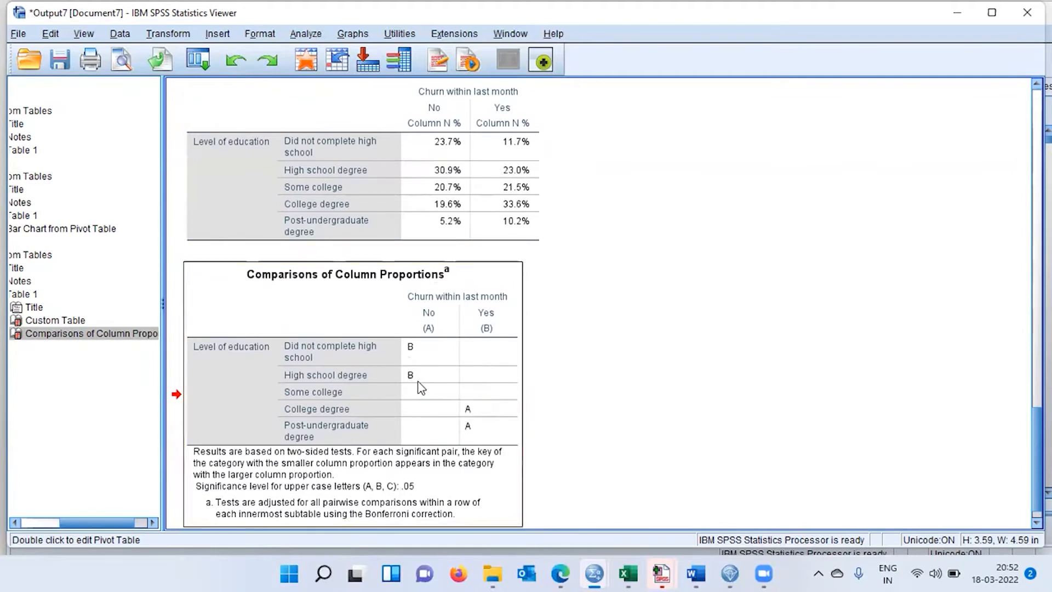
Compare the Some college, College degree and Post-undergraduate degree rows across both tables, and read the footnote explaining the significance letters.
left_click(442, 200)
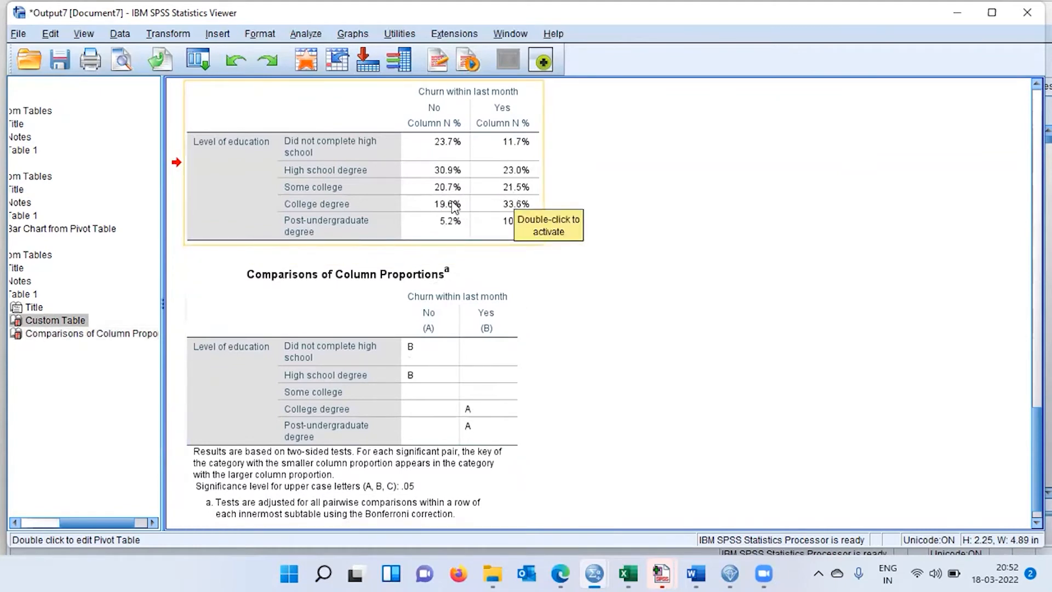
left_click(484, 396)
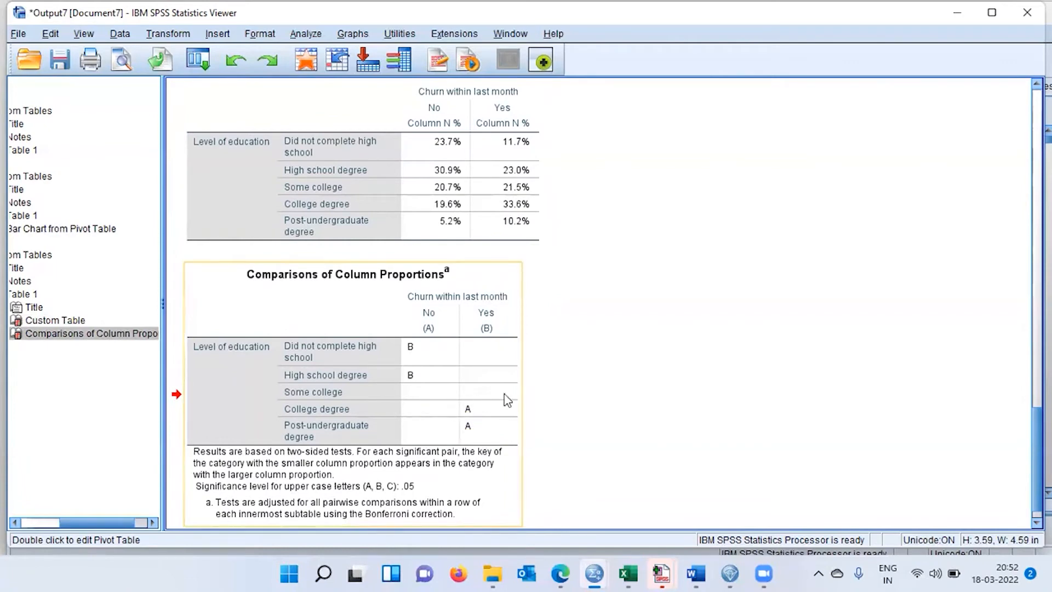
left_click(461, 229)
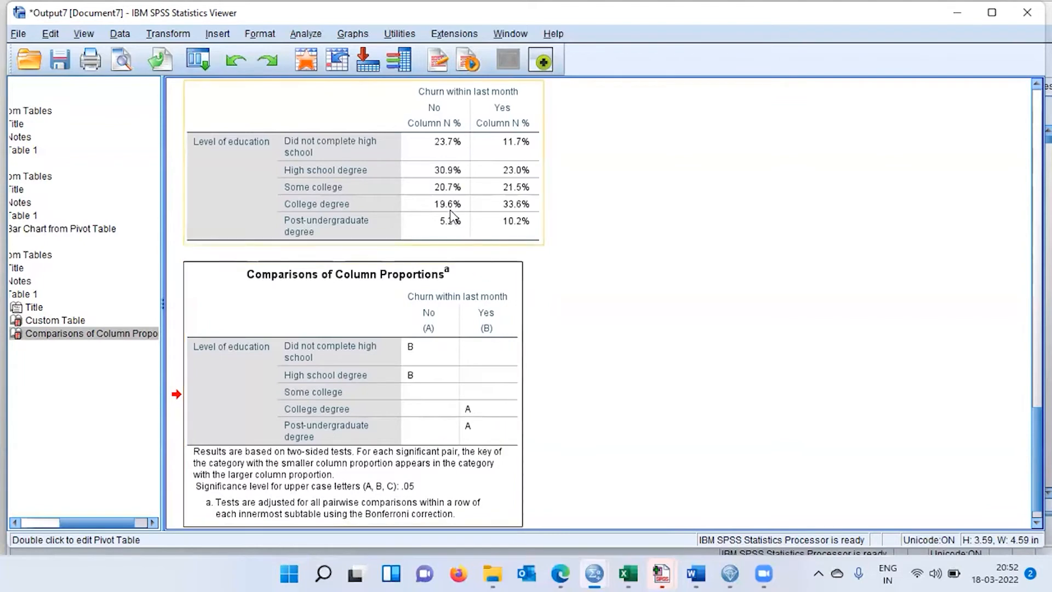
left_click(508, 211)
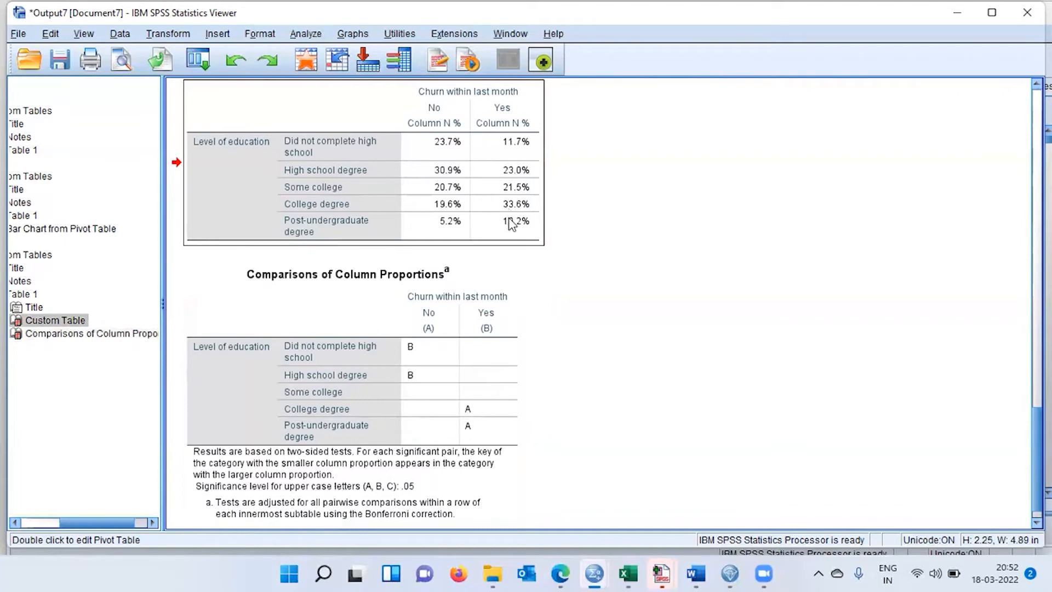
left_click(477, 416)
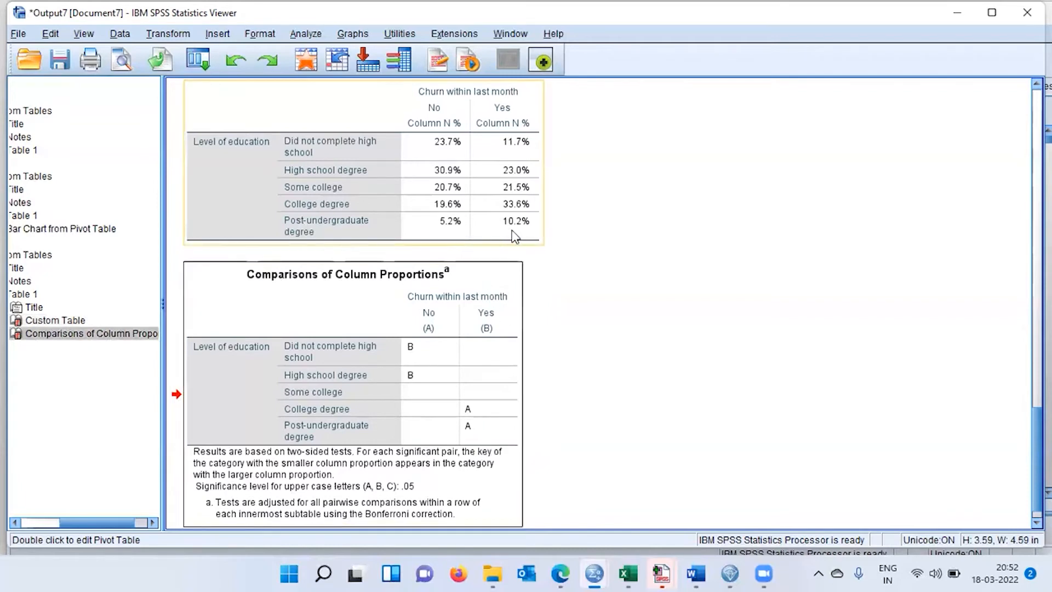
left_click(483, 431)
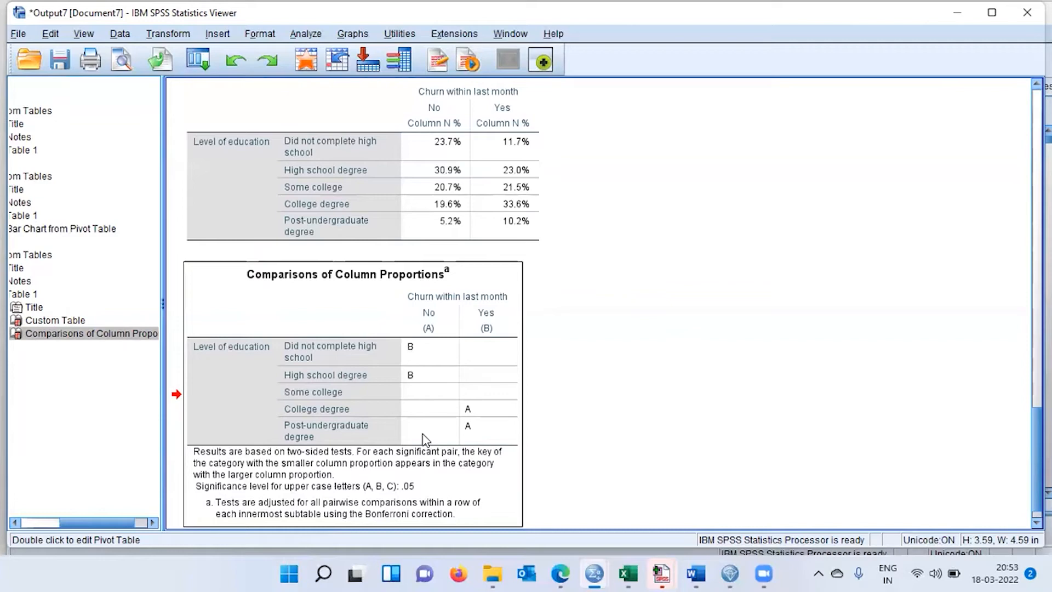
left_click(451, 236)
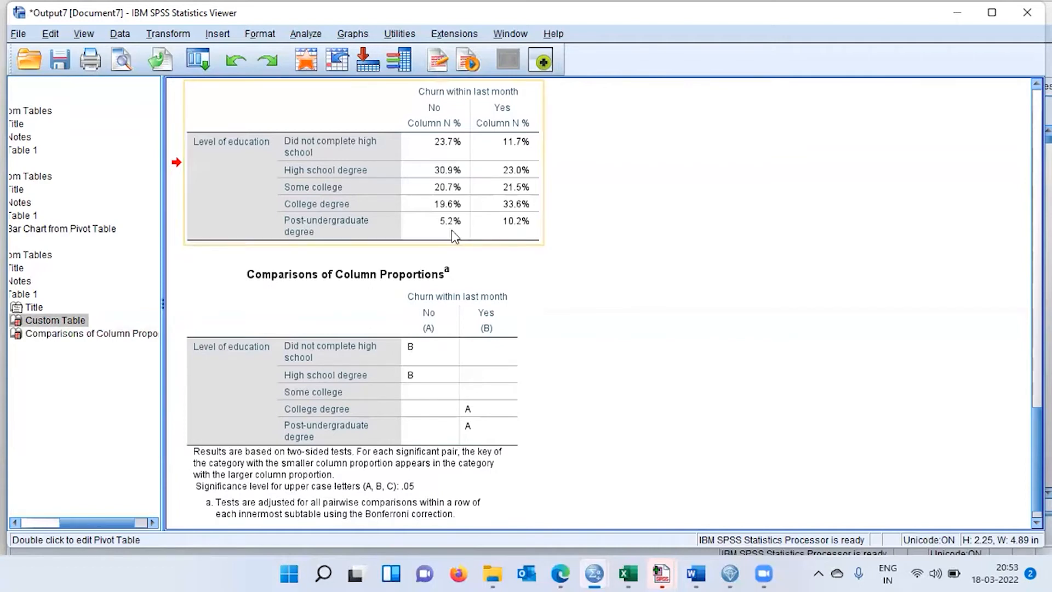
left_click(516, 228)
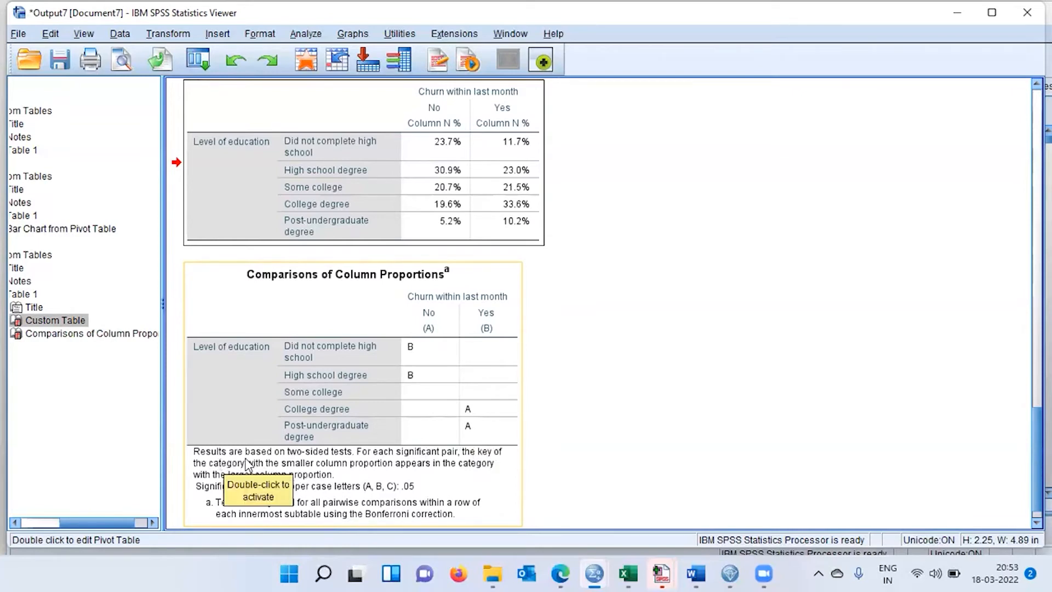
left_click(300, 463)
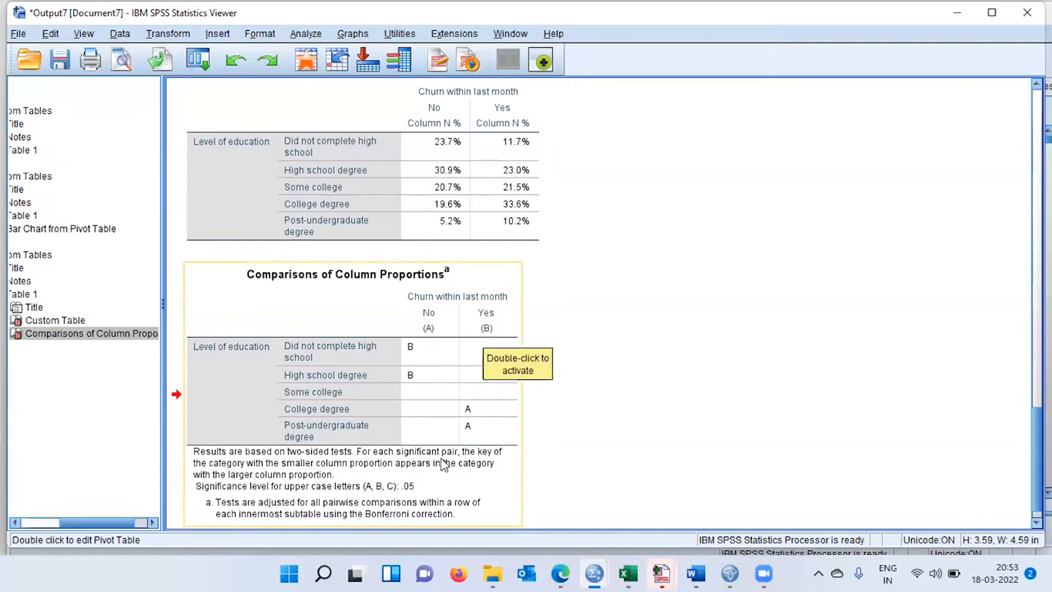
Read the significance-level and Bonferroni footnotes, and compare the lettered rows of the proportions comparison with the No and Yes column percentages.
left_click(346, 479)
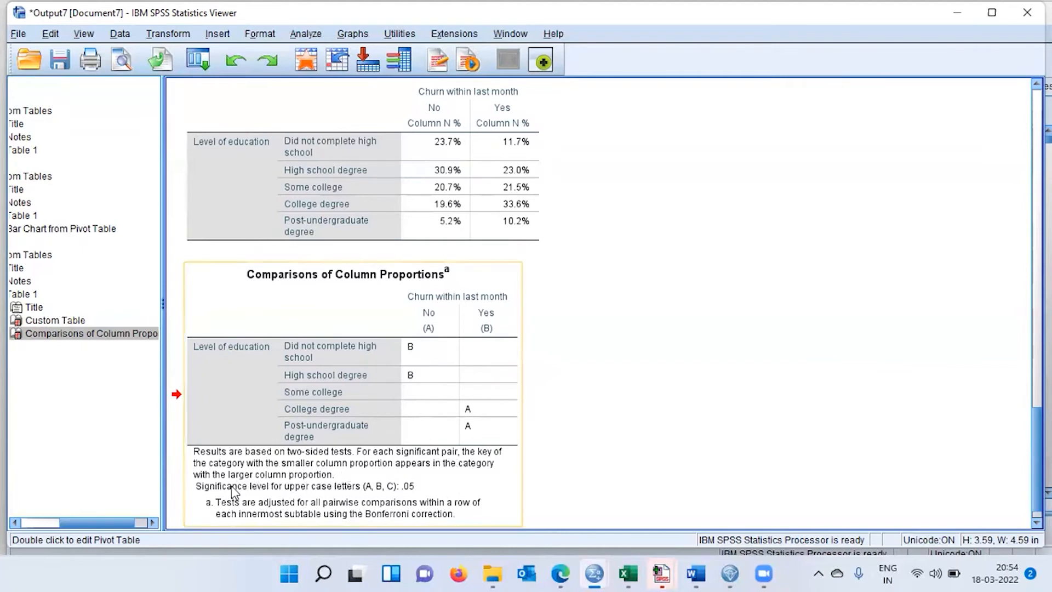
left_click(299, 483)
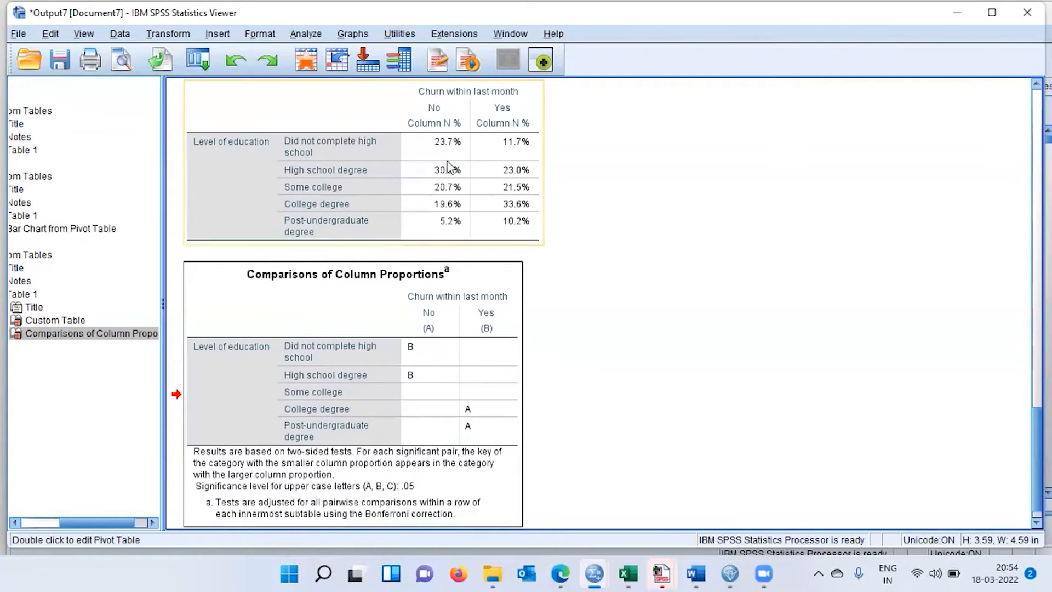
left_click(514, 158)
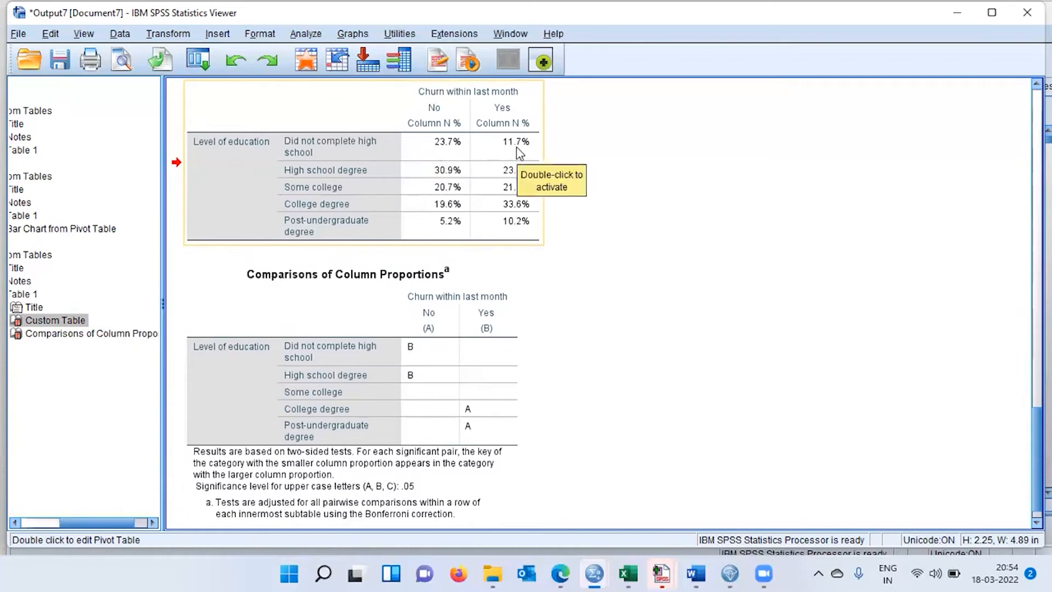
left_click(415, 355)
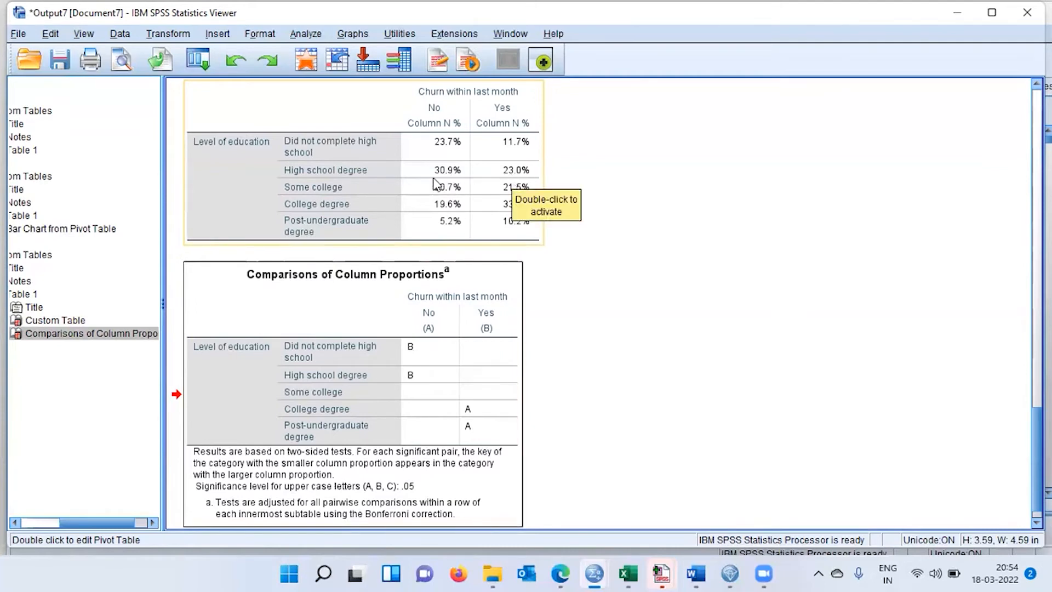
left_click(420, 381)
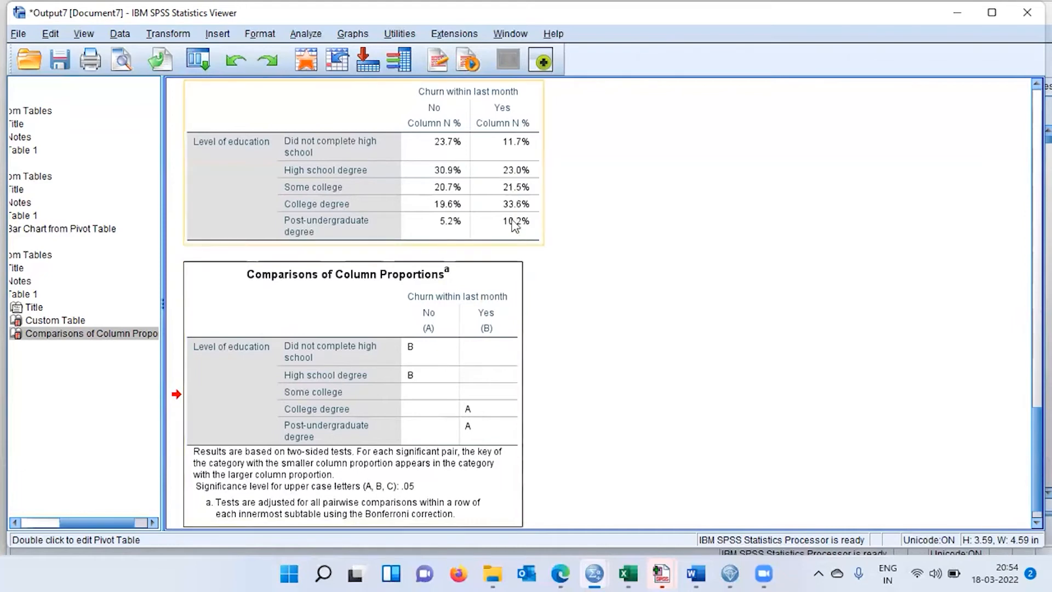
left_click(450, 214)
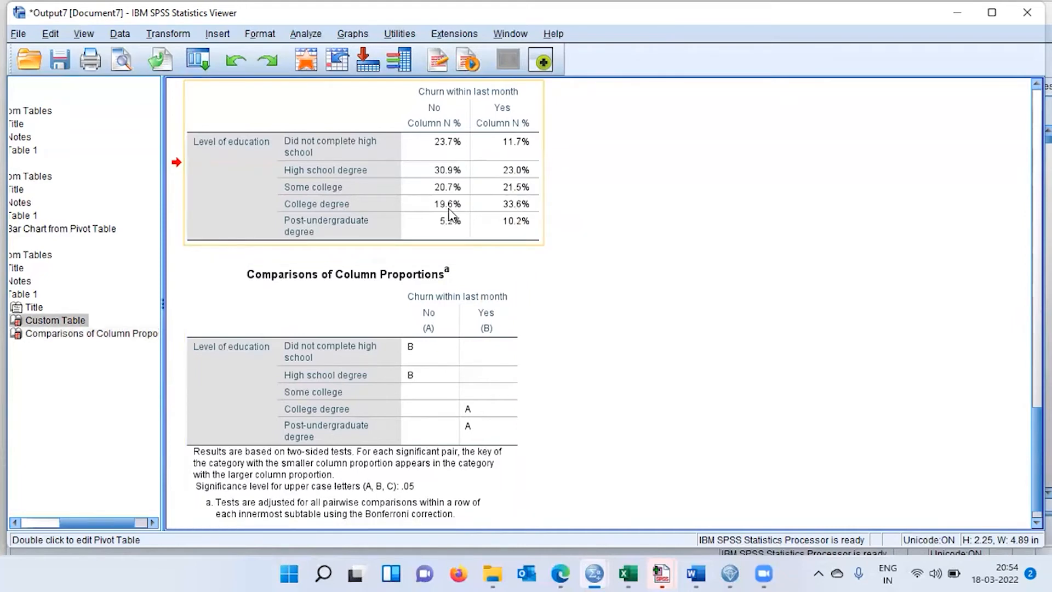
left_click(511, 208)
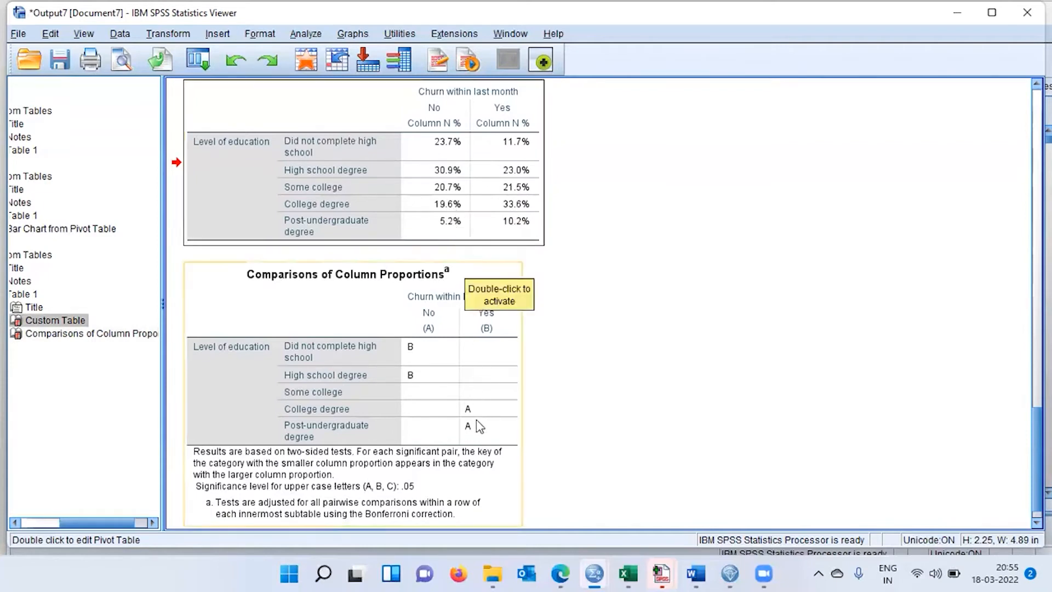
left_click(557, 443)
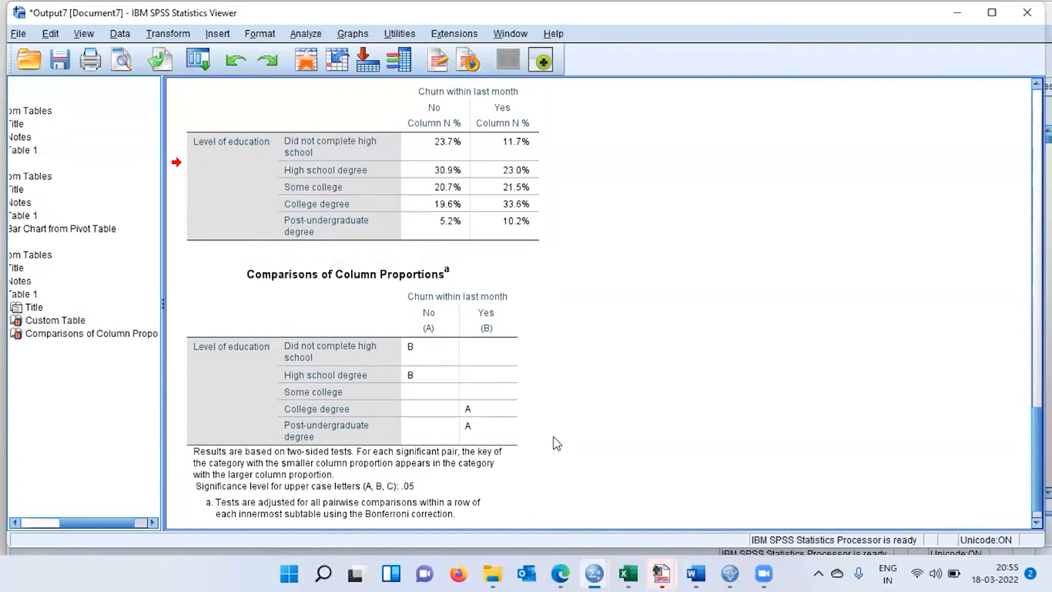
left_click(521, 242)
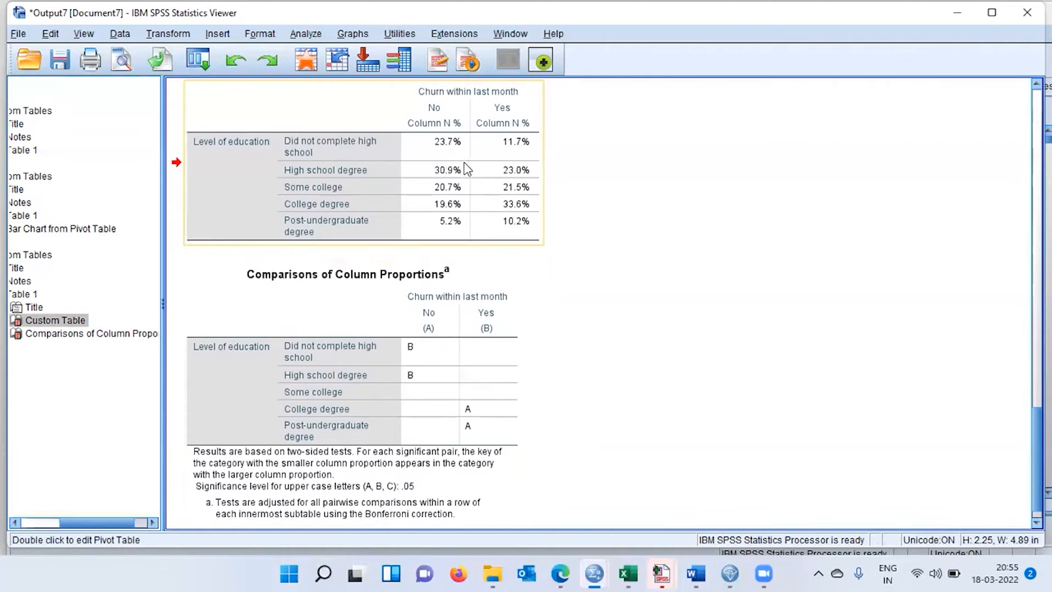
left_click(472, 376)
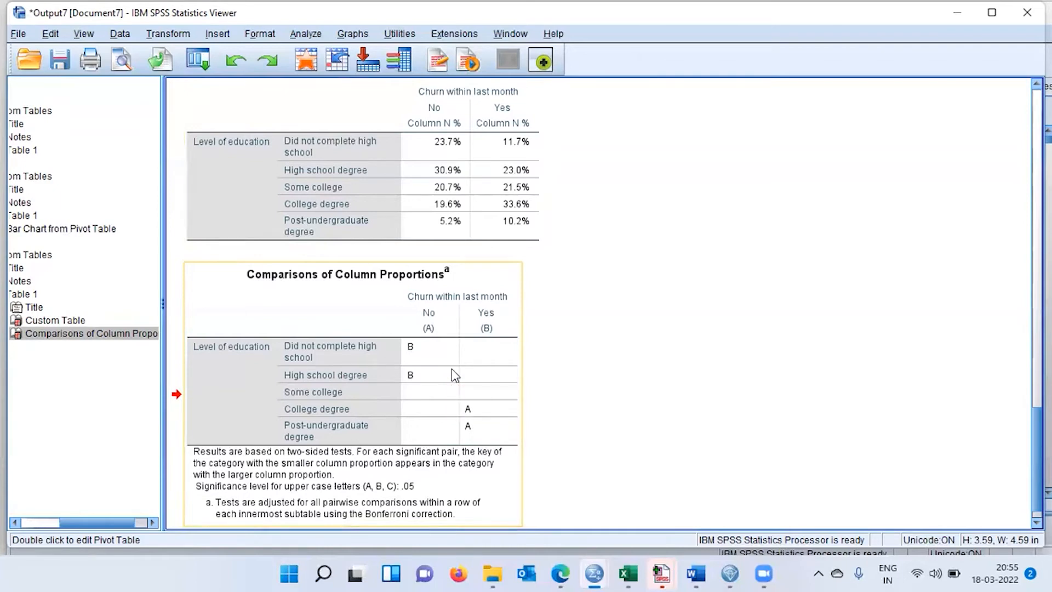
Reopen the Custom Tables setup, turn on Display significance values for the separate comparison table, and regenerate the output.
left_click(199, 60)
left_click(257, 90)
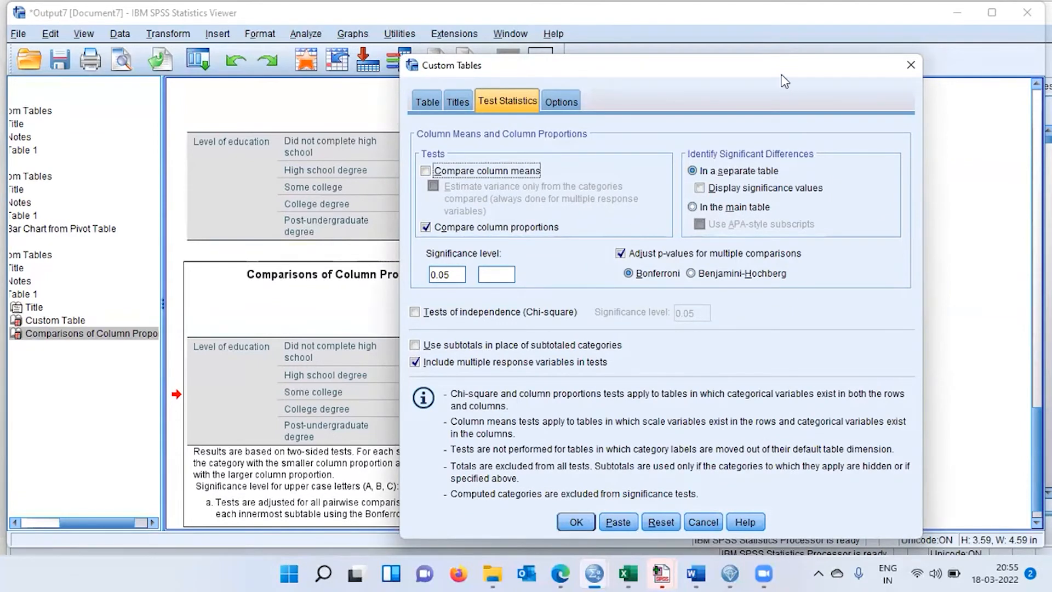
left_click_drag(785, 81, 881, 86)
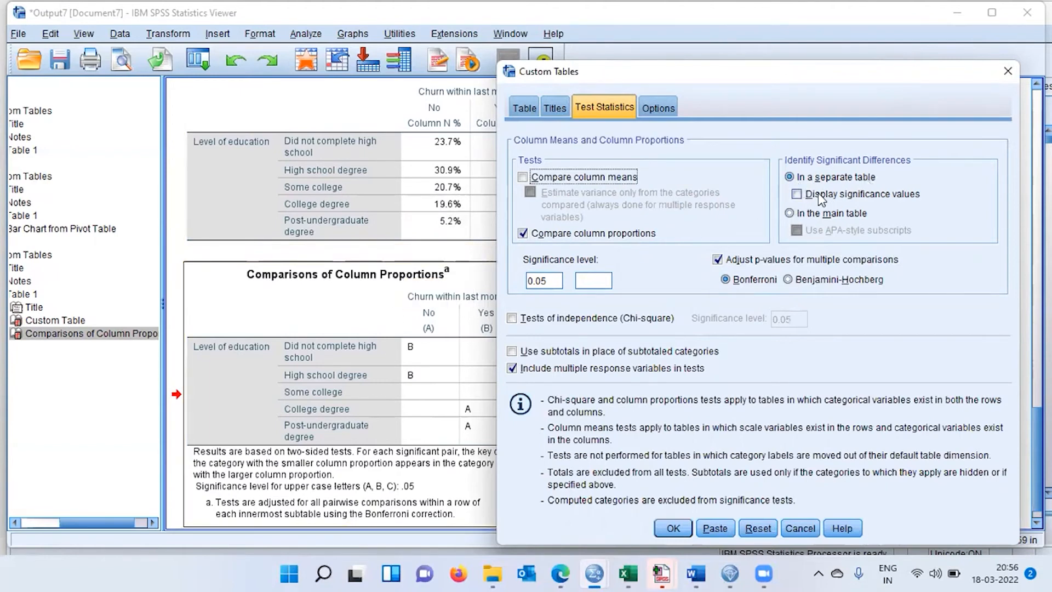
left_click(797, 194)
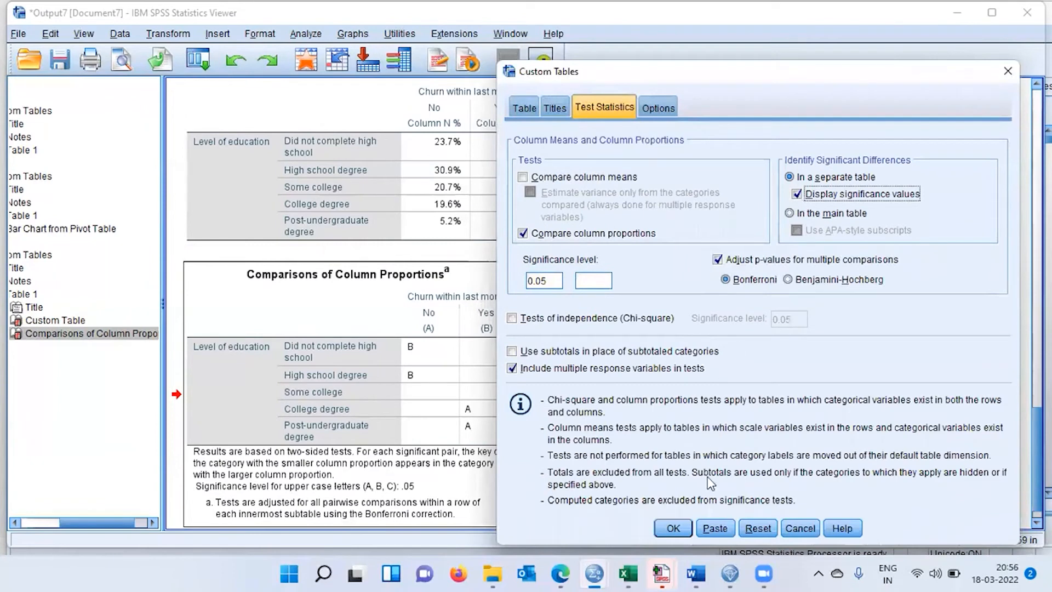
left_click(674, 528)
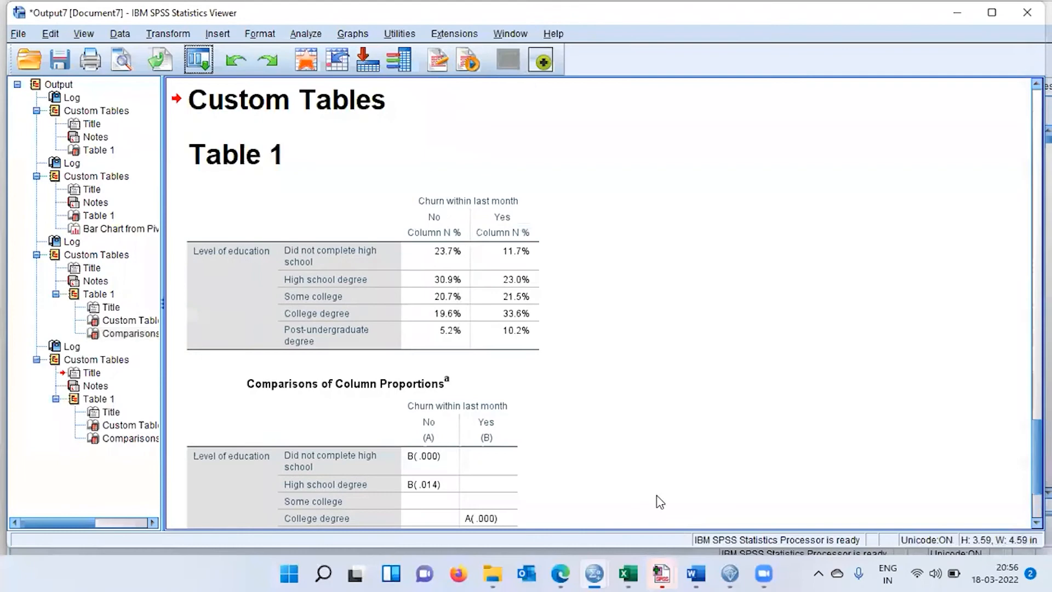
Examine the significance values beside the letters in the new Comparisons of Column Proportions table against the column percentages.
left_click(408, 484)
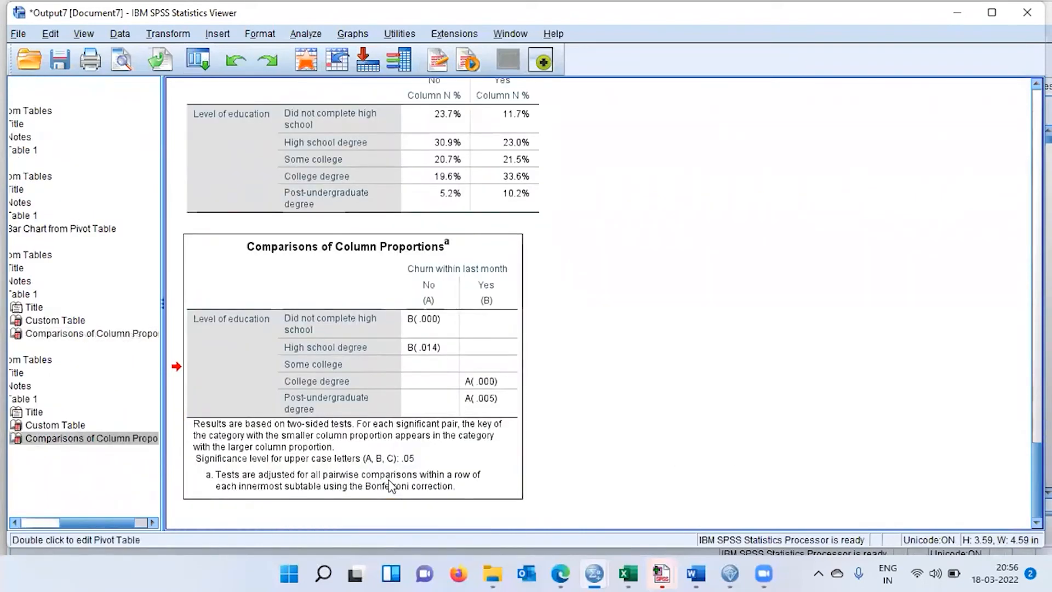
left_click(411, 327)
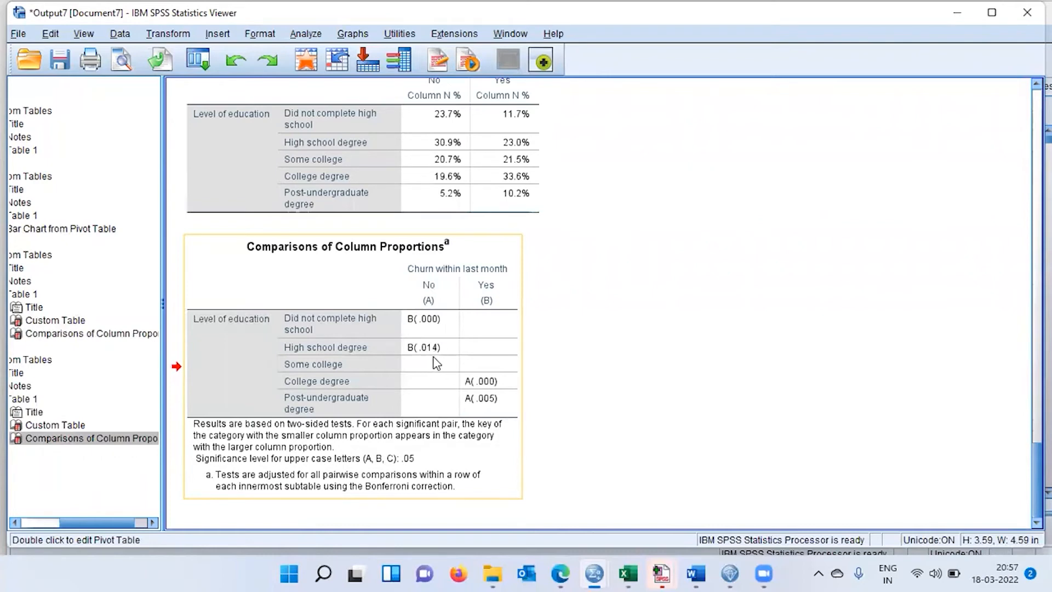
left_click(501, 355)
left_click(568, 339)
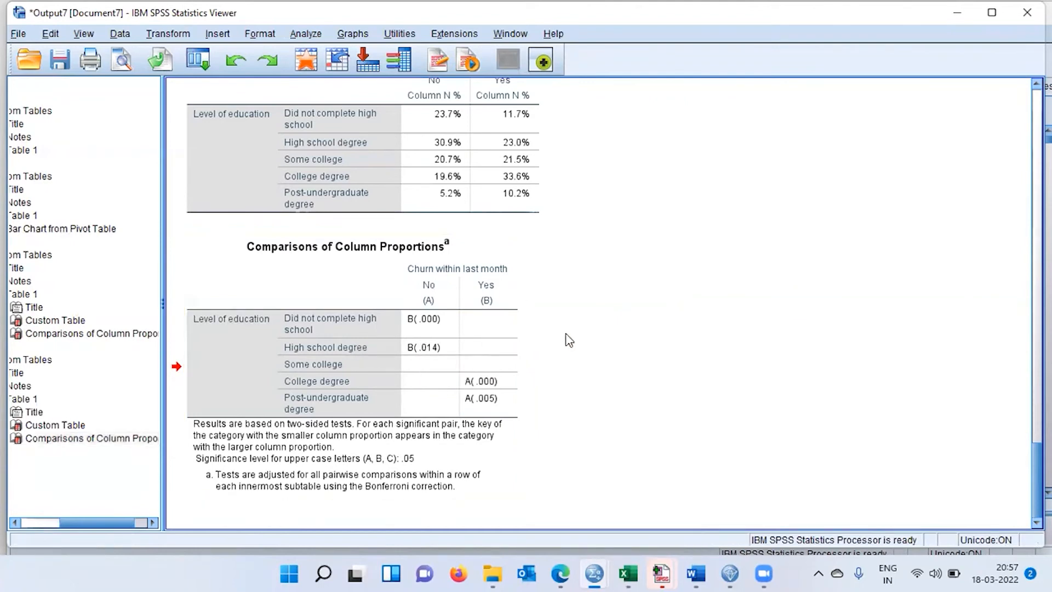
left_click(486, 195)
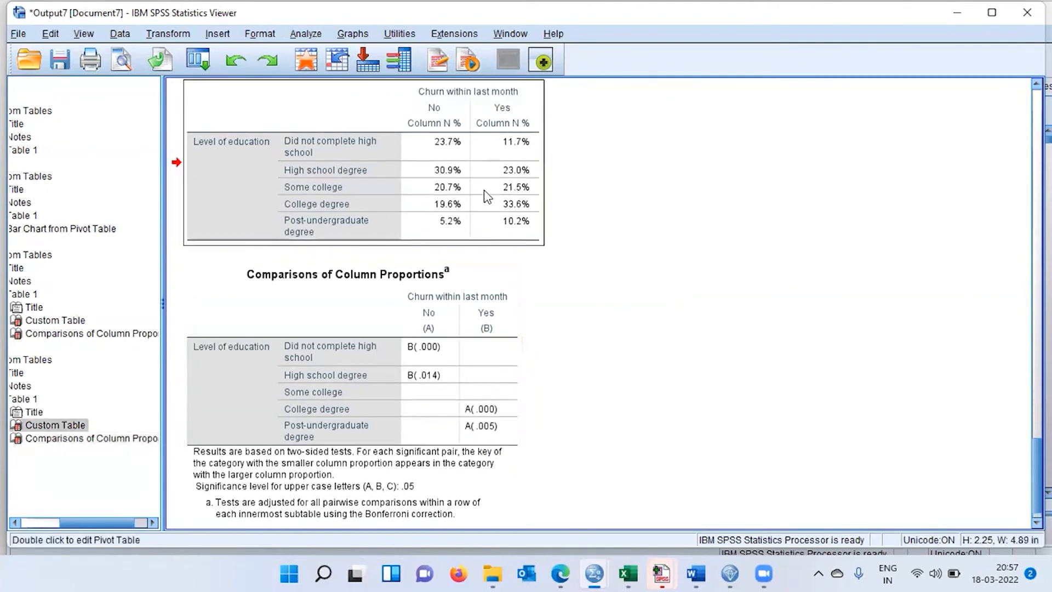
left_click(428, 385)
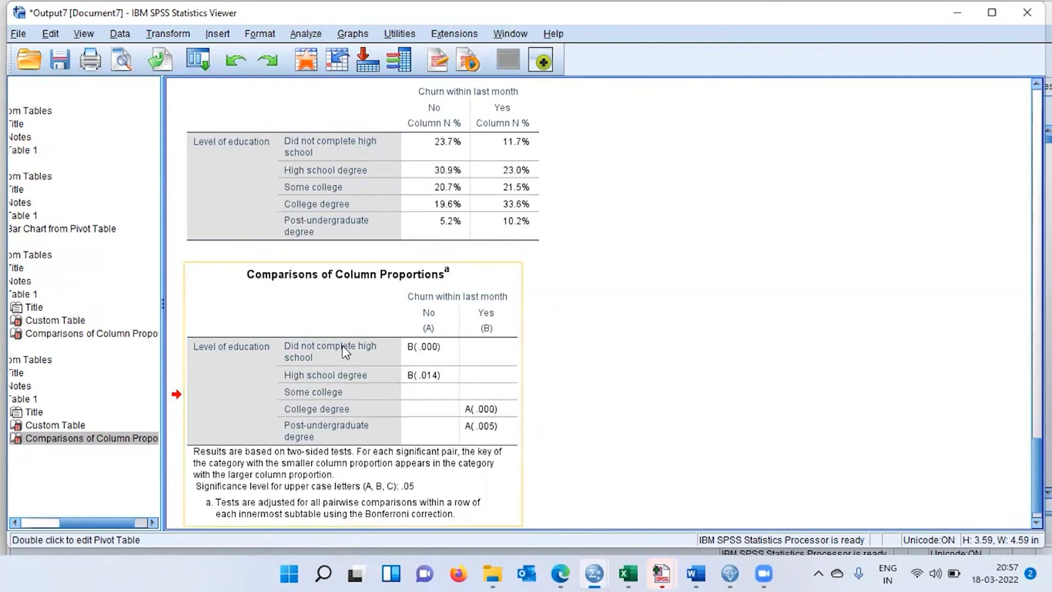
Reopen the Custom Tables setup, identify significant differences in the main table, and choose the Benjamini-Hochberg p-value adjustment.
left_click(197, 60)
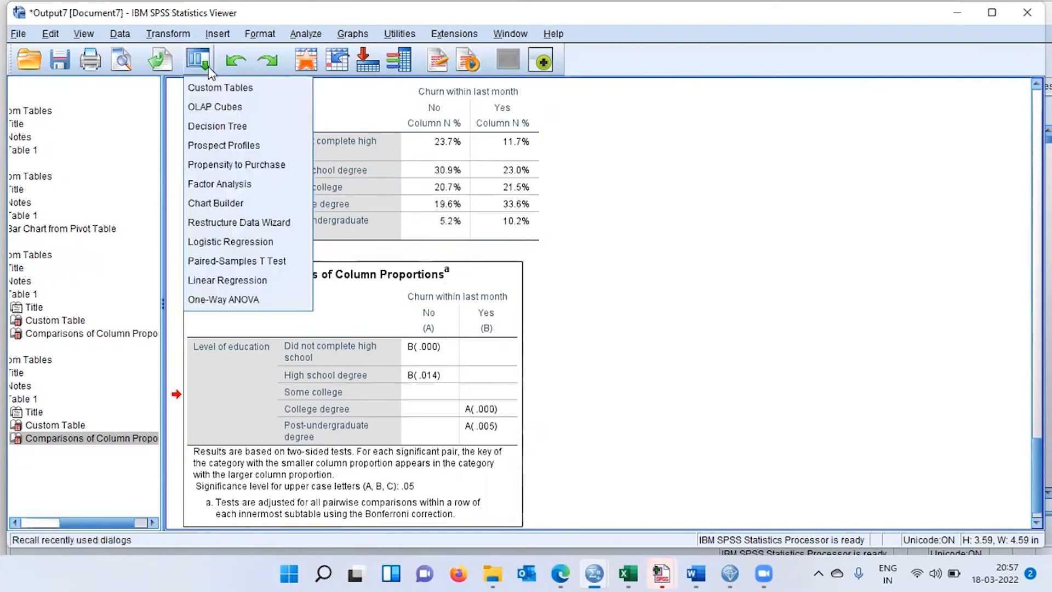
left_click(269, 89)
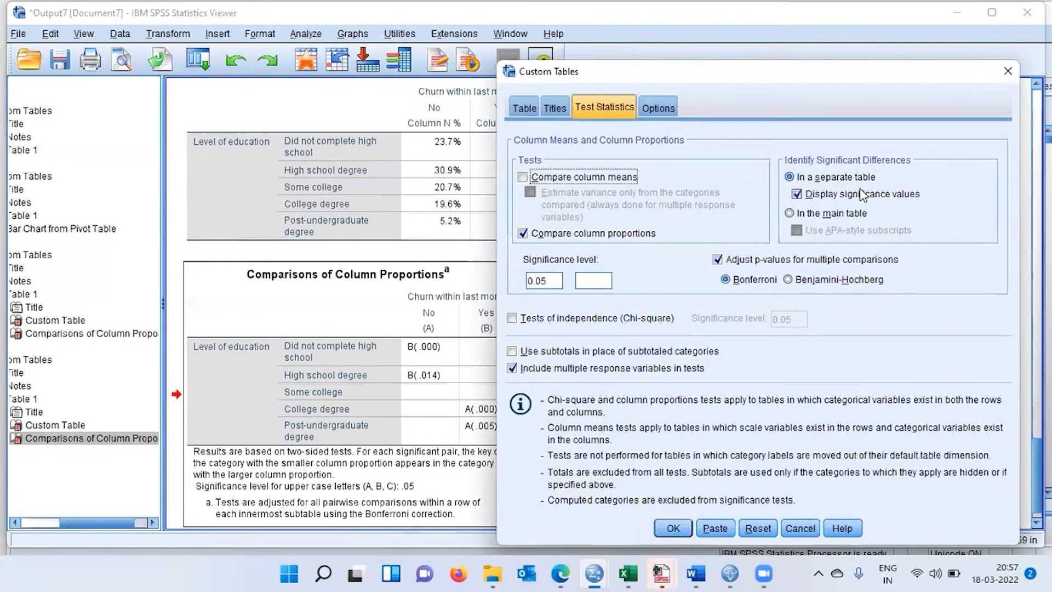
left_click(794, 213)
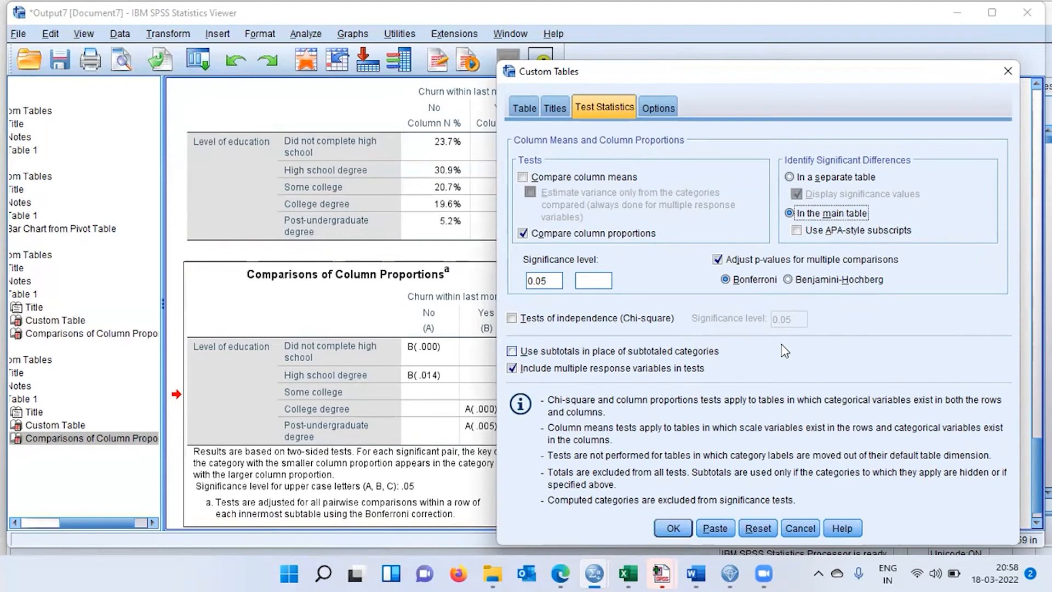
left_click(790, 283)
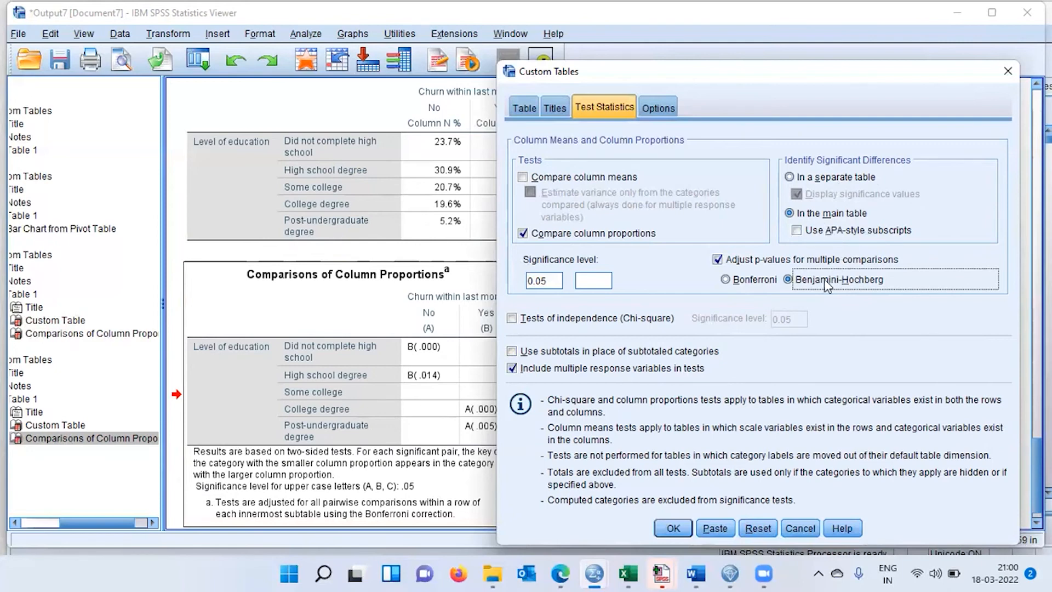
Generate the custom table with the Benjamini-Hochberg settings and select the new table in the output.
left_click(673, 528)
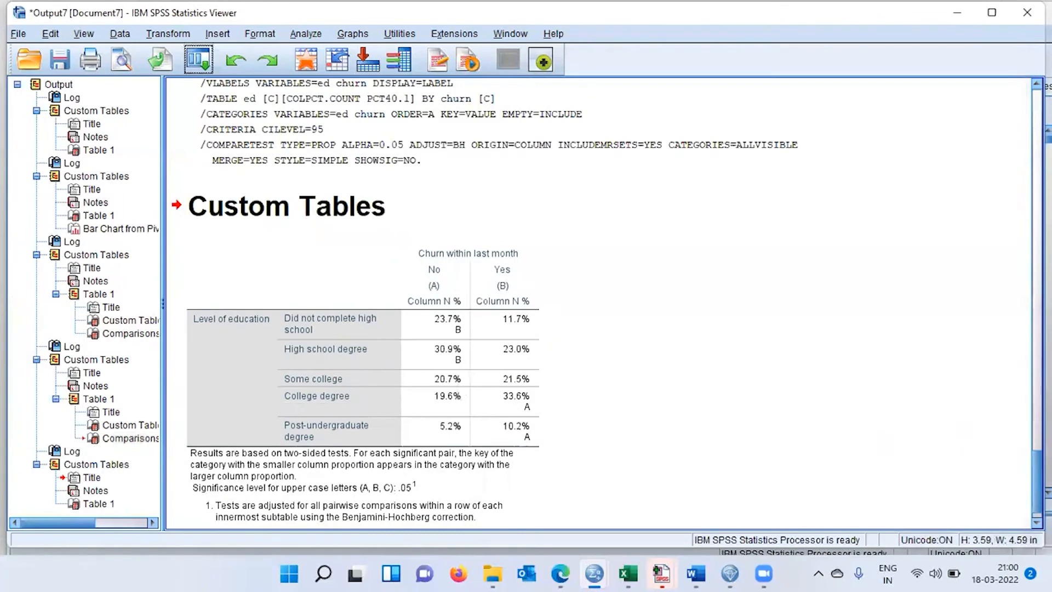
scroll(607, 301, "down", 1)
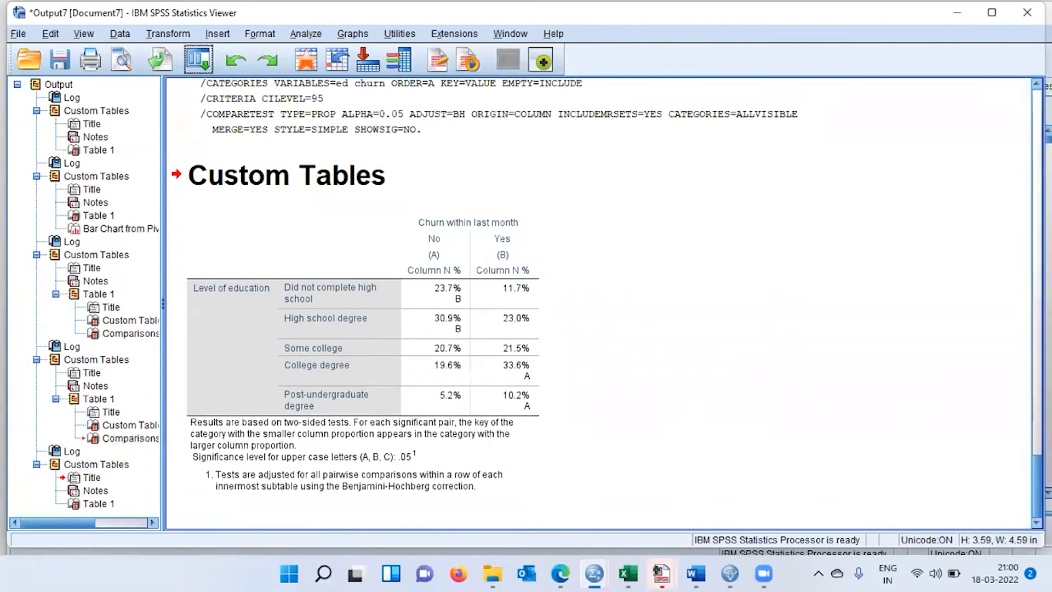
left_click(465, 299)
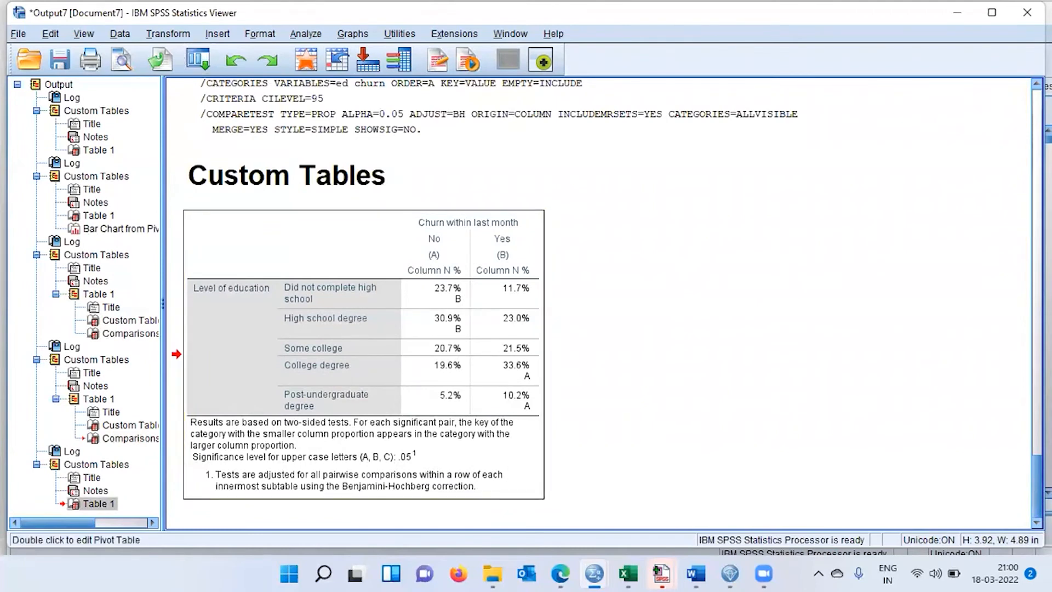
Compare the earlier Bonferroni comparison table with the significance letters placed in the new main table.
scroll(1032, 499, "up", 1)
scroll(421, 235, "up", 10)
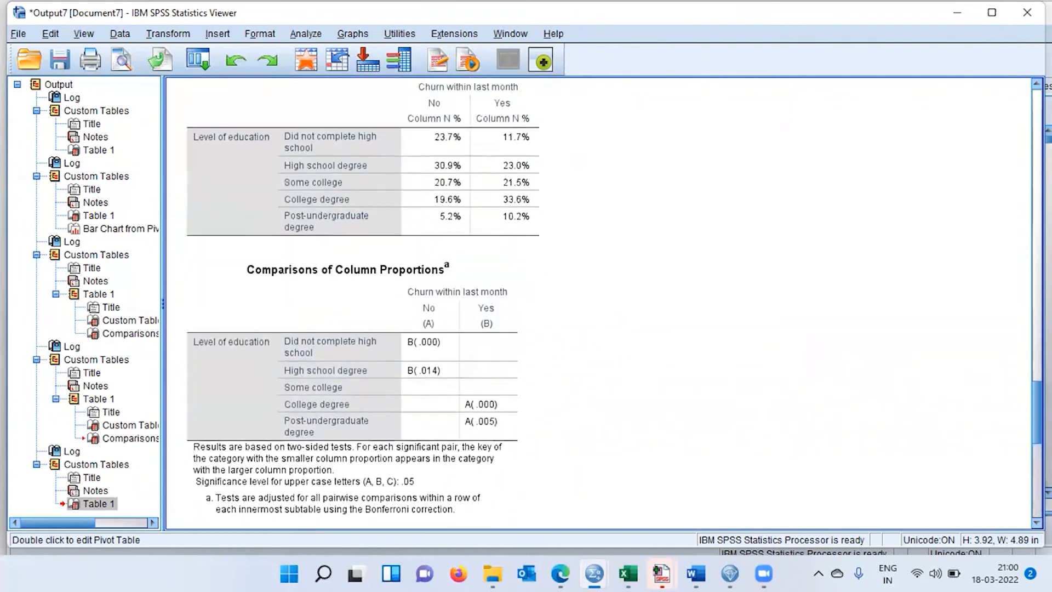
left_click(421, 234)
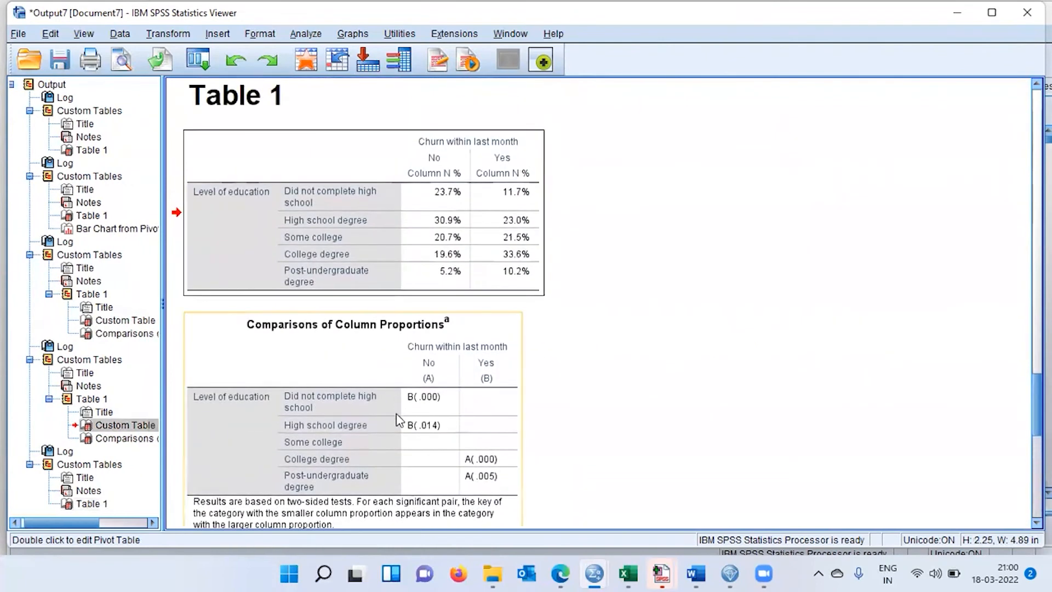
left_click(397, 420)
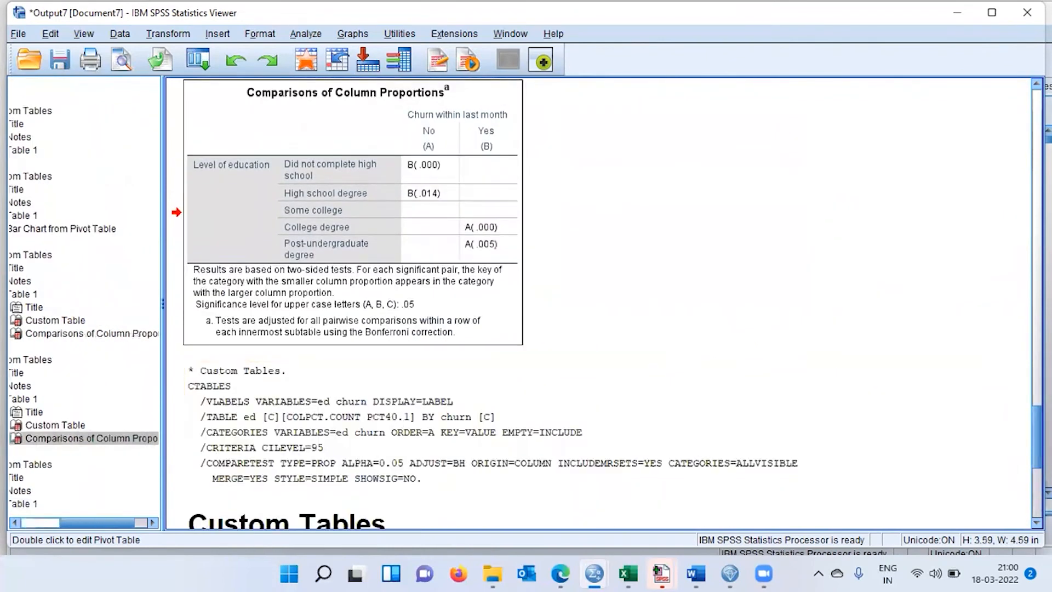
scroll(603, 301, "down", 6)
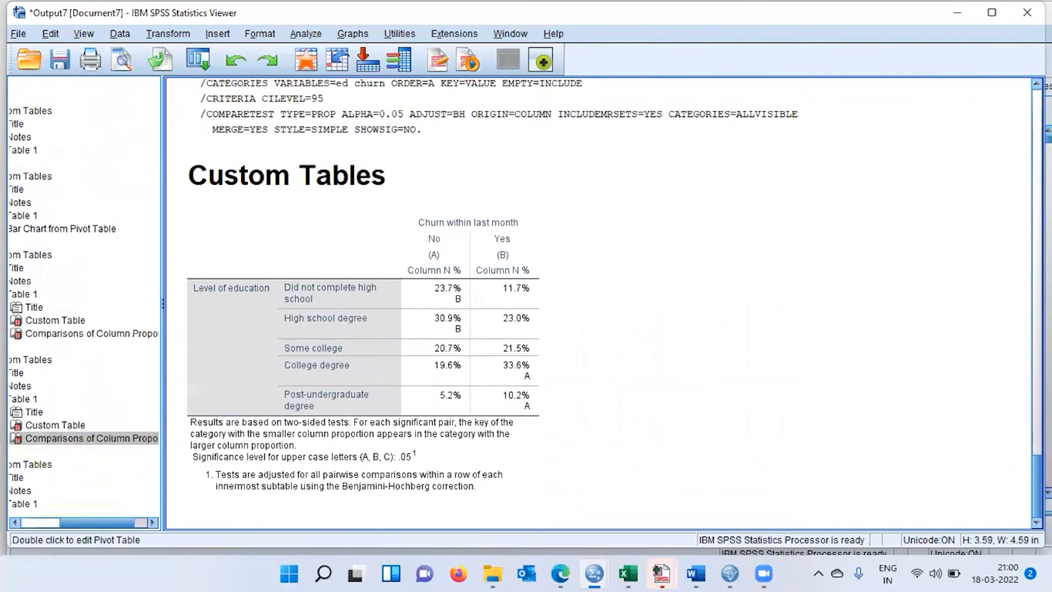
left_click(499, 345)
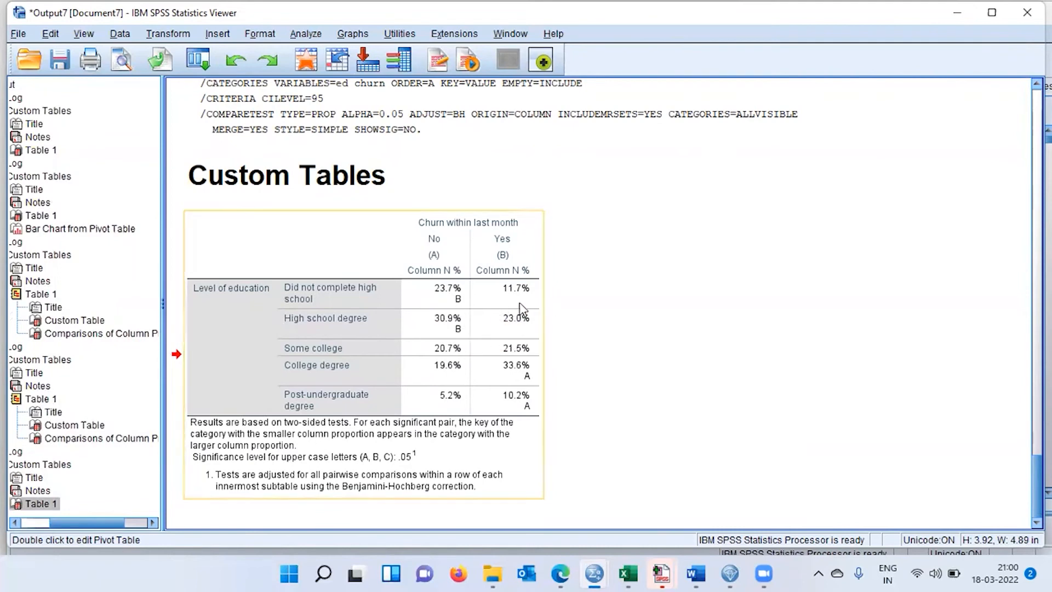
left_click(457, 311)
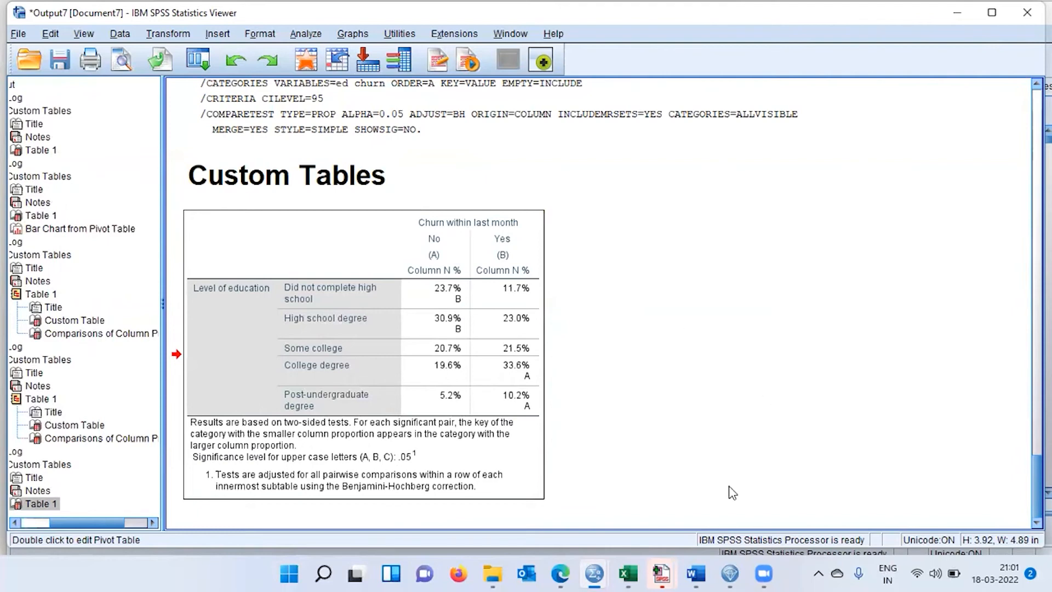
Switch to the Word outline and review its Part1 to Part3 topics on custom tables, hypothesis testing and reporting.
mouse_move(696, 574)
left_click(693, 518)
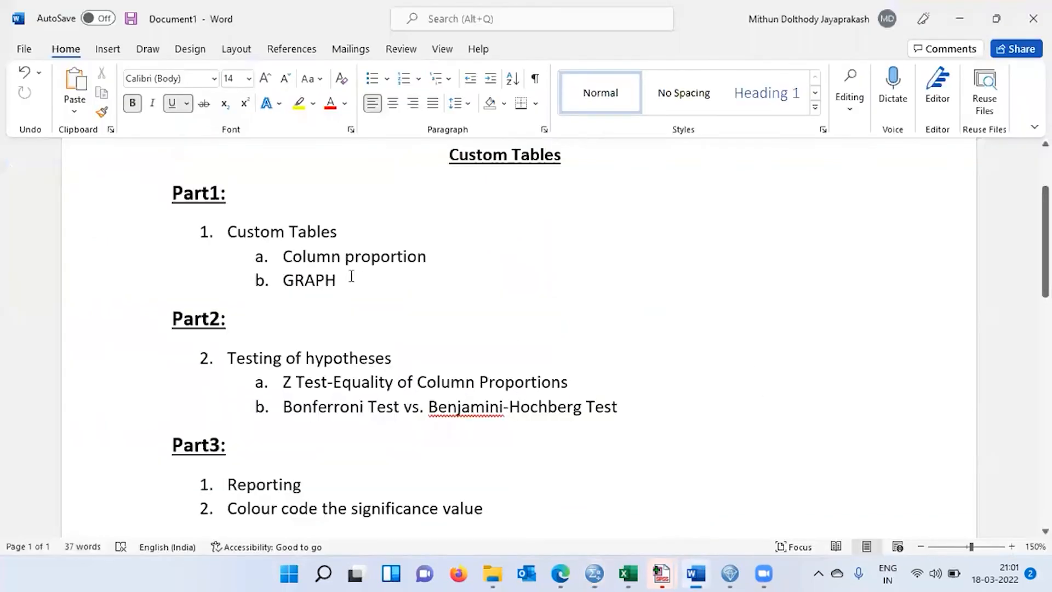
left_click_drag(228, 232, 331, 242)
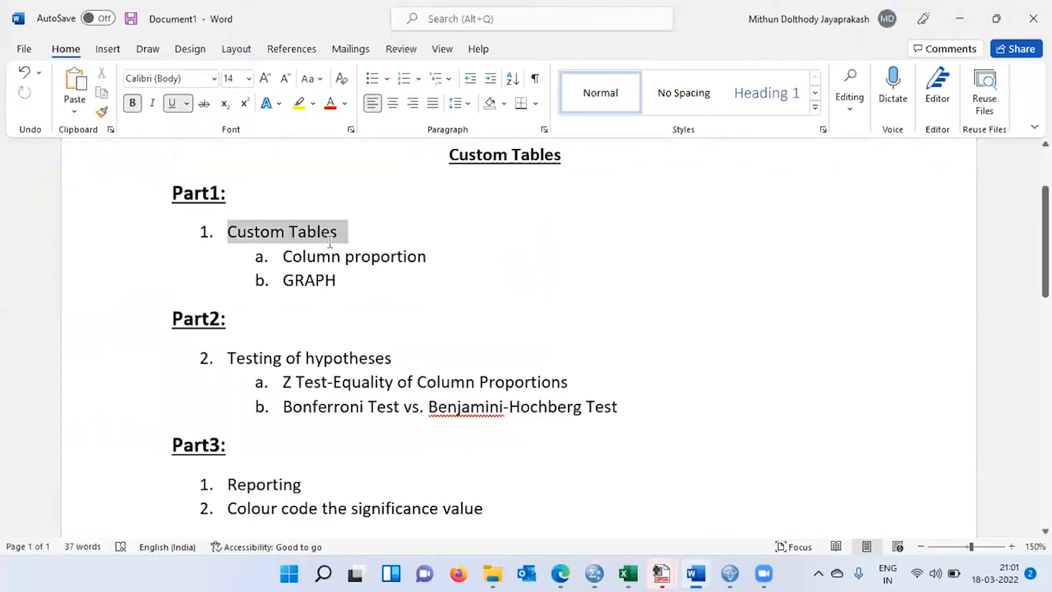
left_click(359, 262)
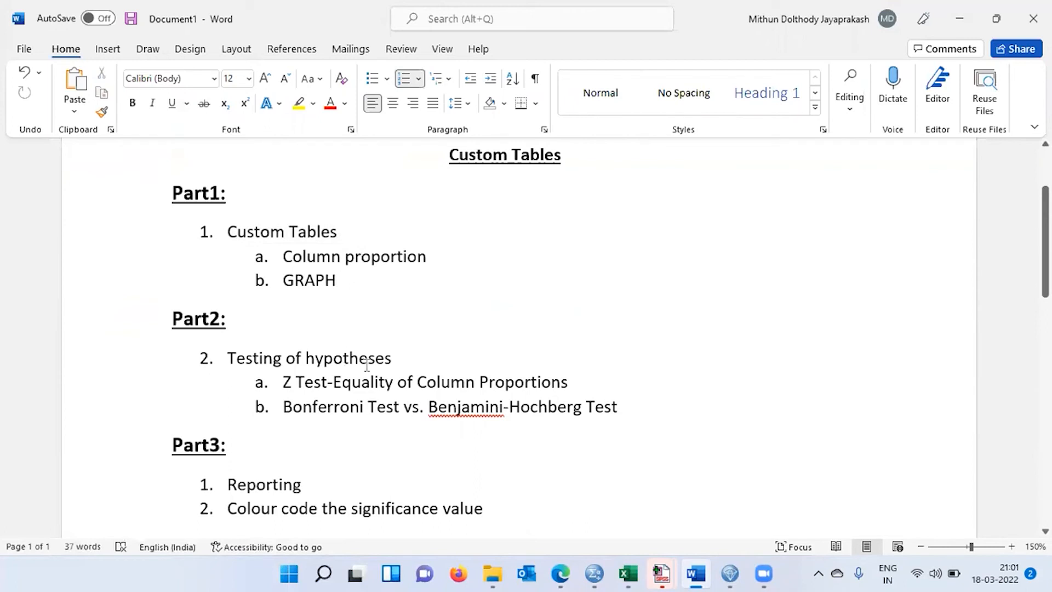
left_click(412, 359)
left_click(339, 409)
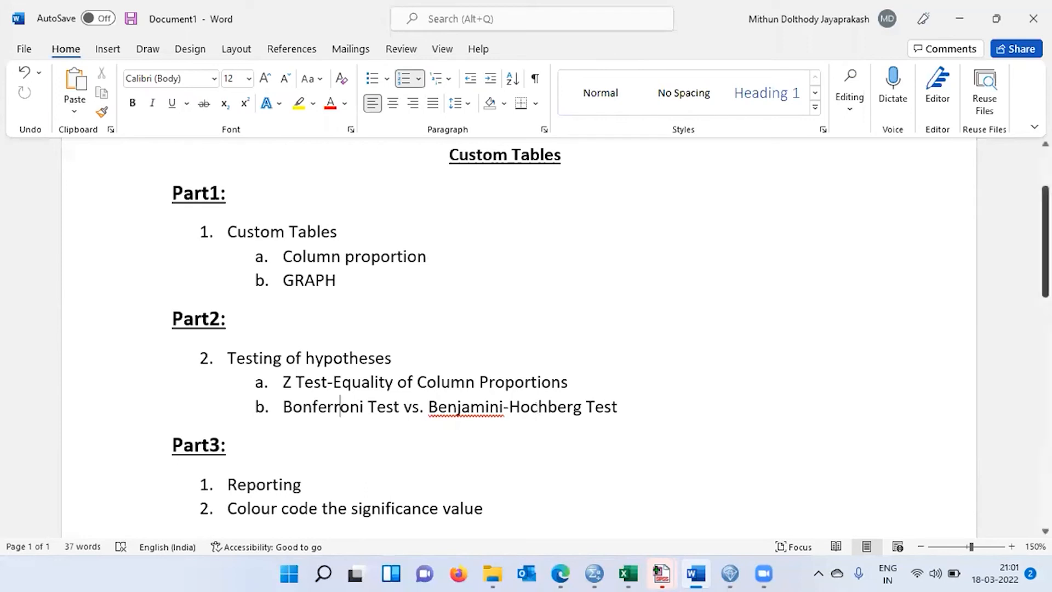
scroll(317, 411, "down", 3)
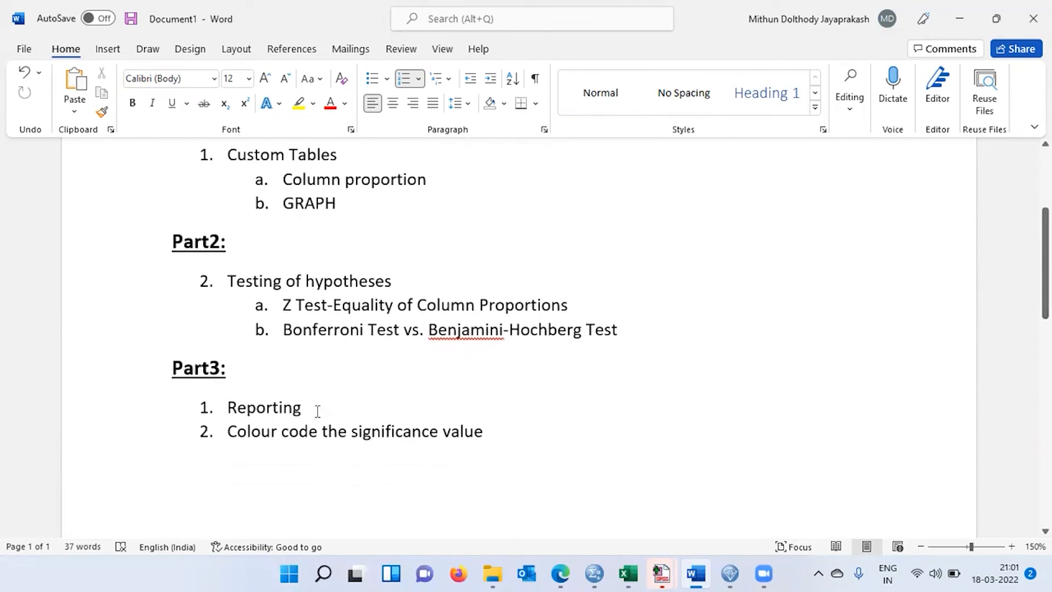
mouse_move(600, 574)
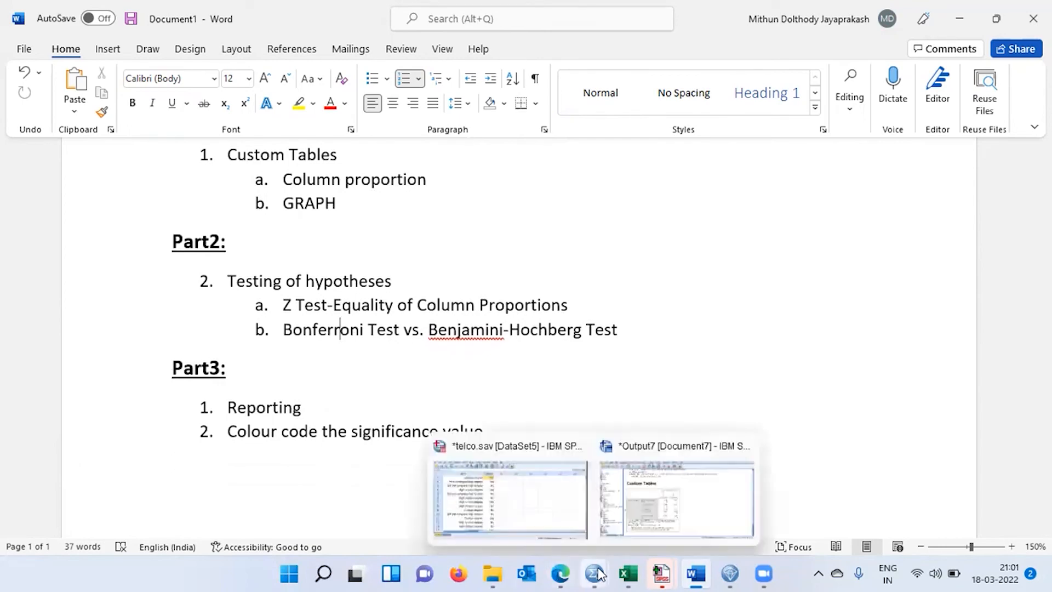
Switch back to the SPSS output, open the newest custom table for editing, and inspect the cells linked to keys (A) and (B).
left_click(669, 529)
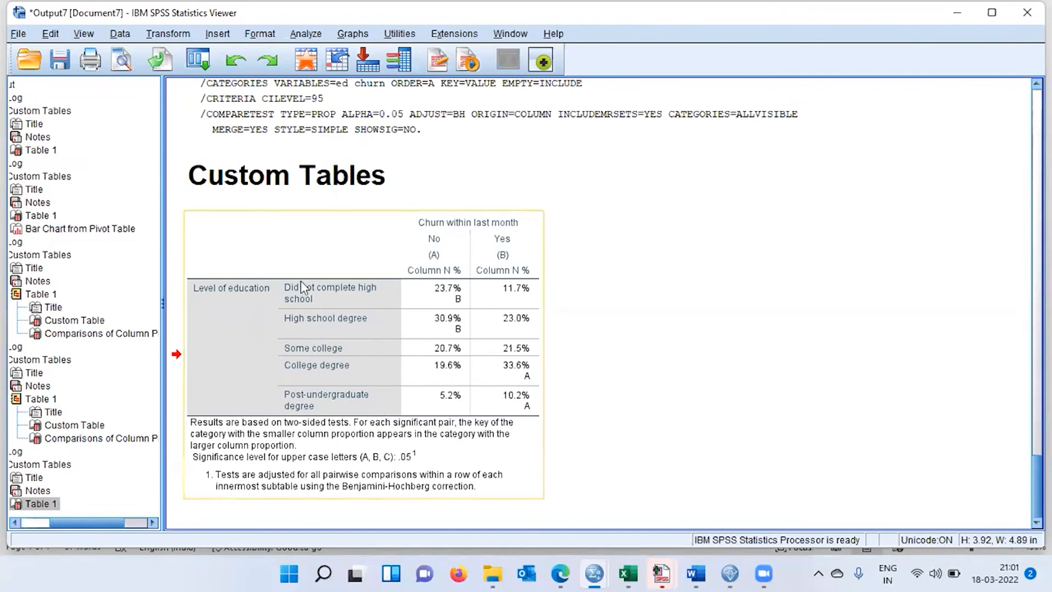
double_click(292, 259)
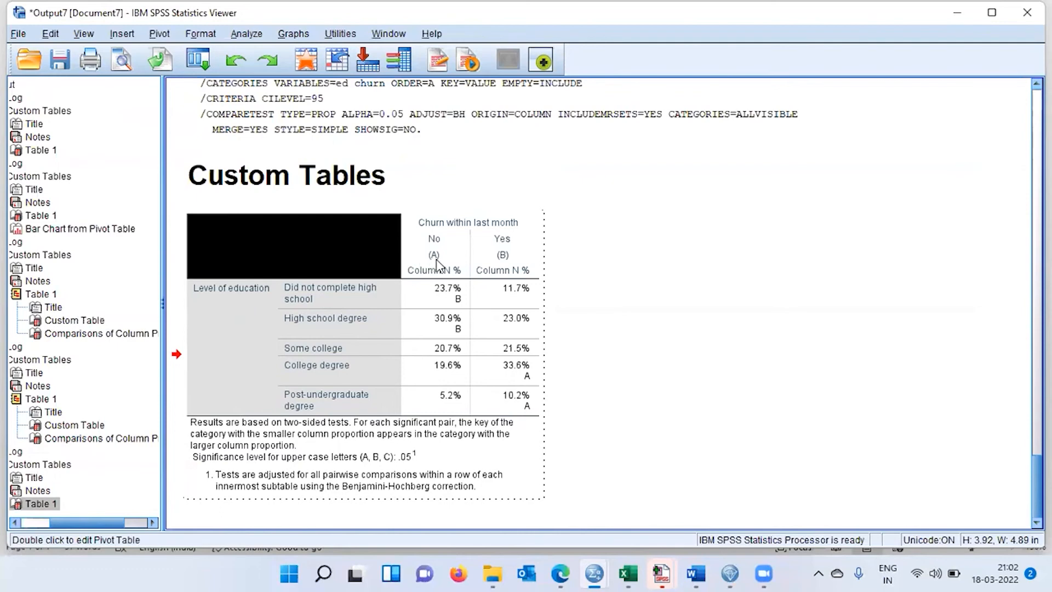
mouse_move(437, 262)
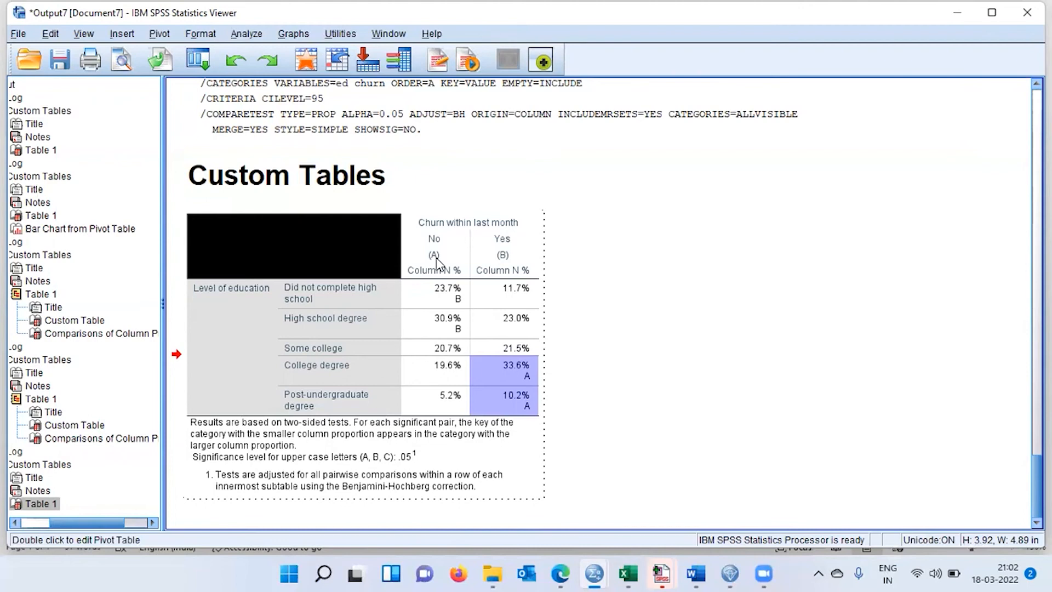
mouse_move(503, 262)
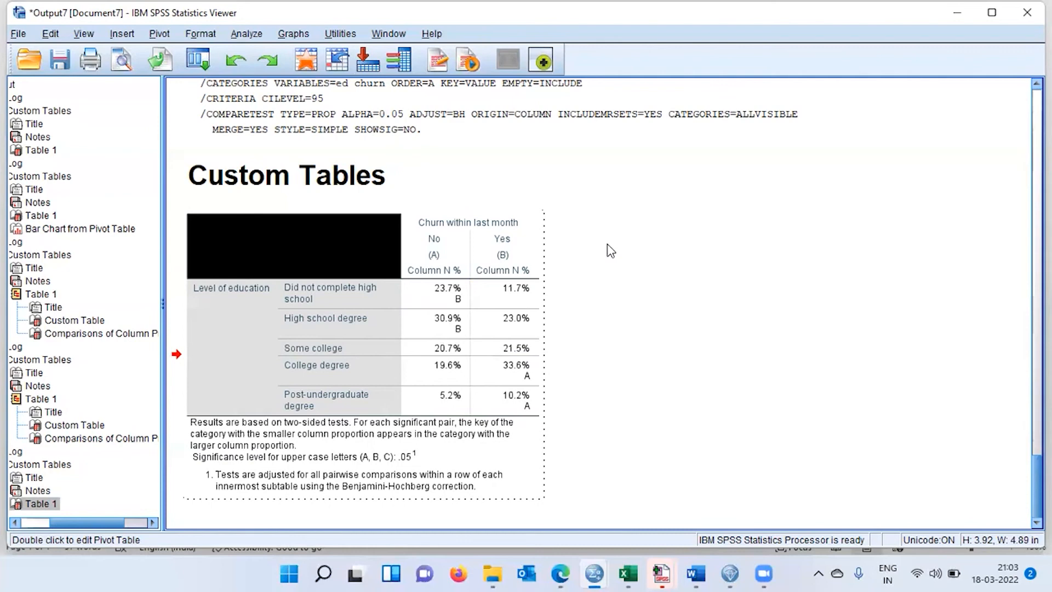
right_click(371, 262)
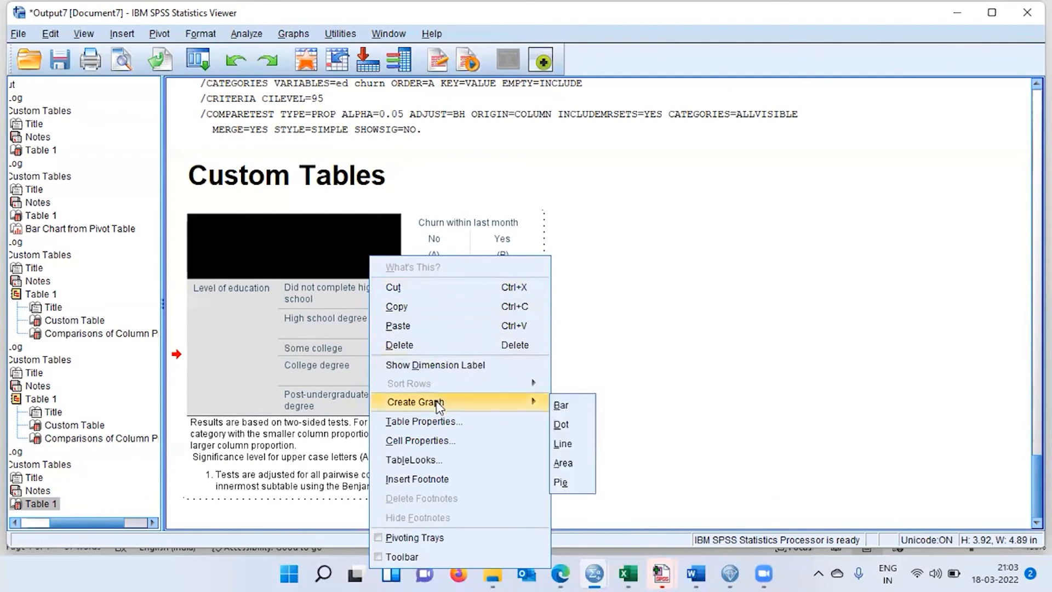
left_click(692, 310)
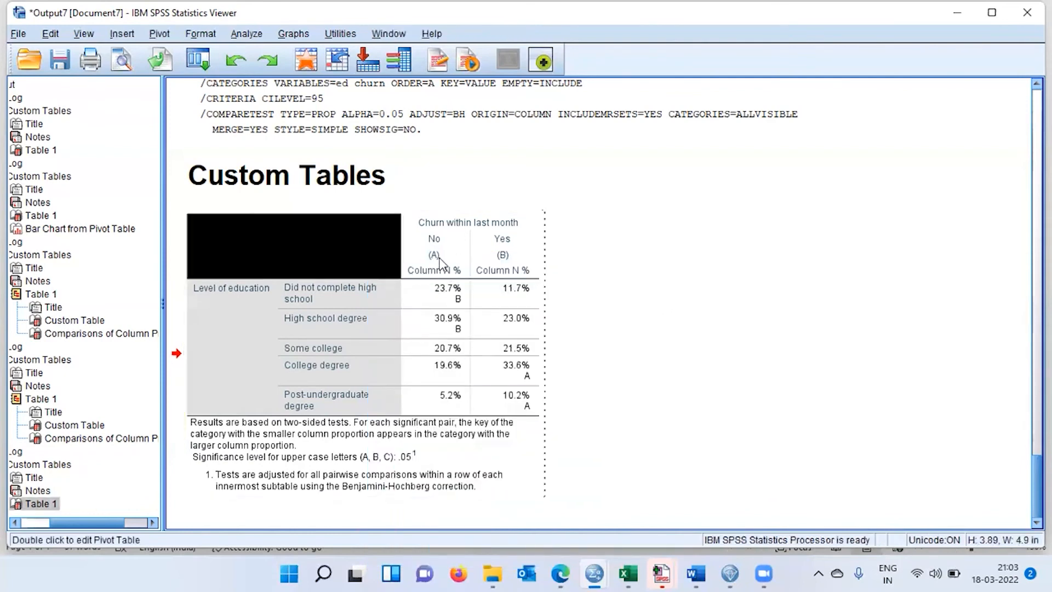
Select all cells in the table that carry the significance key of the No column (A).
mouse_move(439, 262)
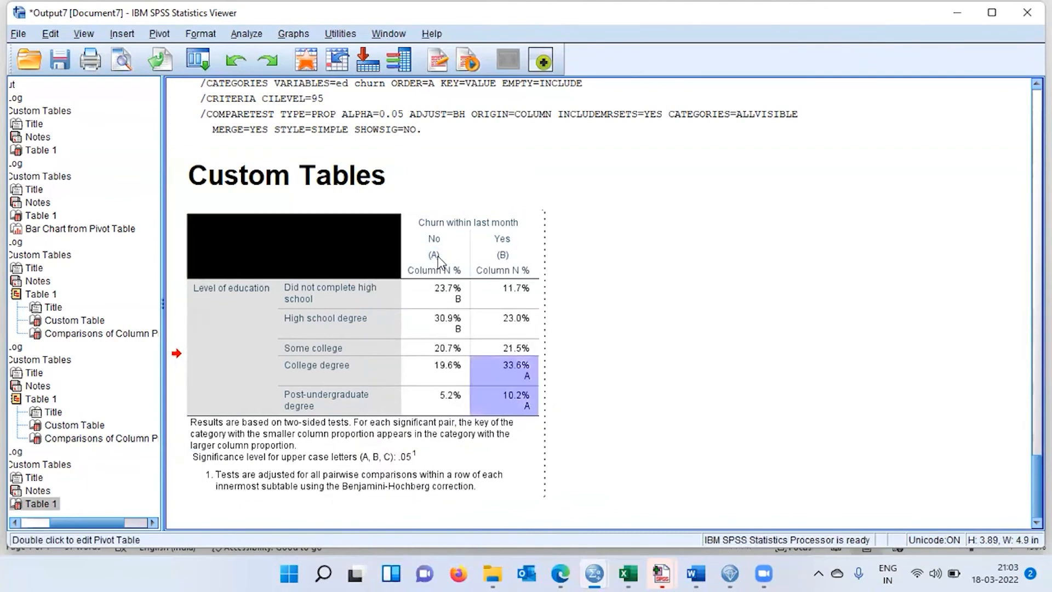
right_click(438, 262)
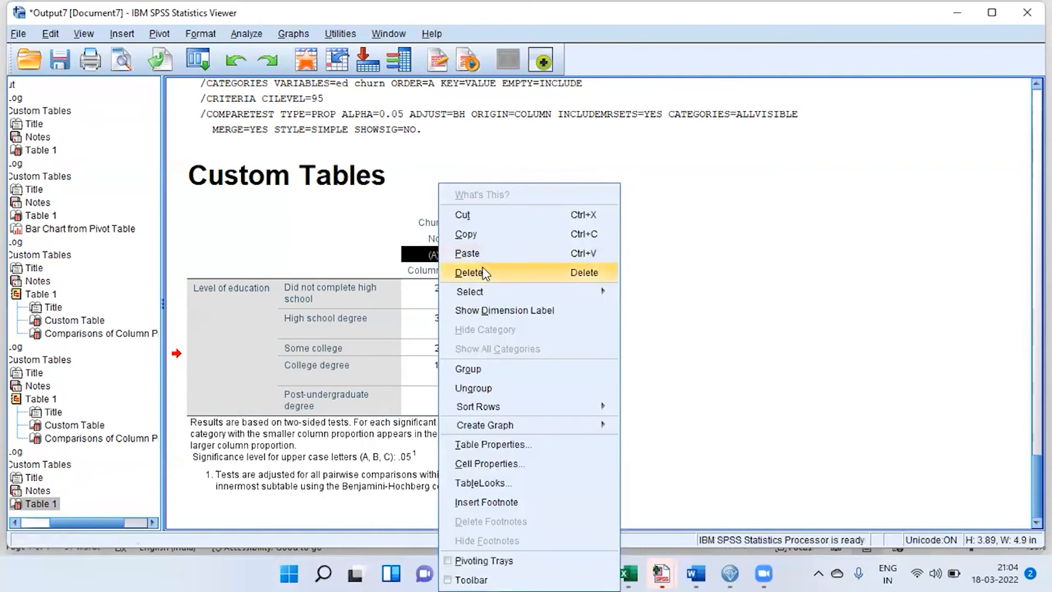
mouse_move(490, 294)
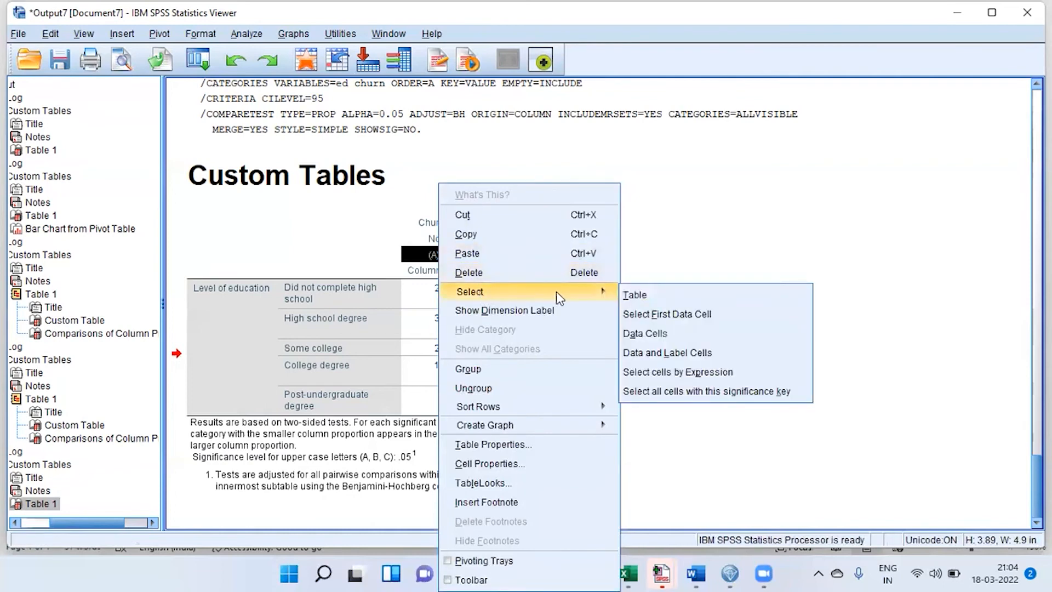
left_click(685, 391)
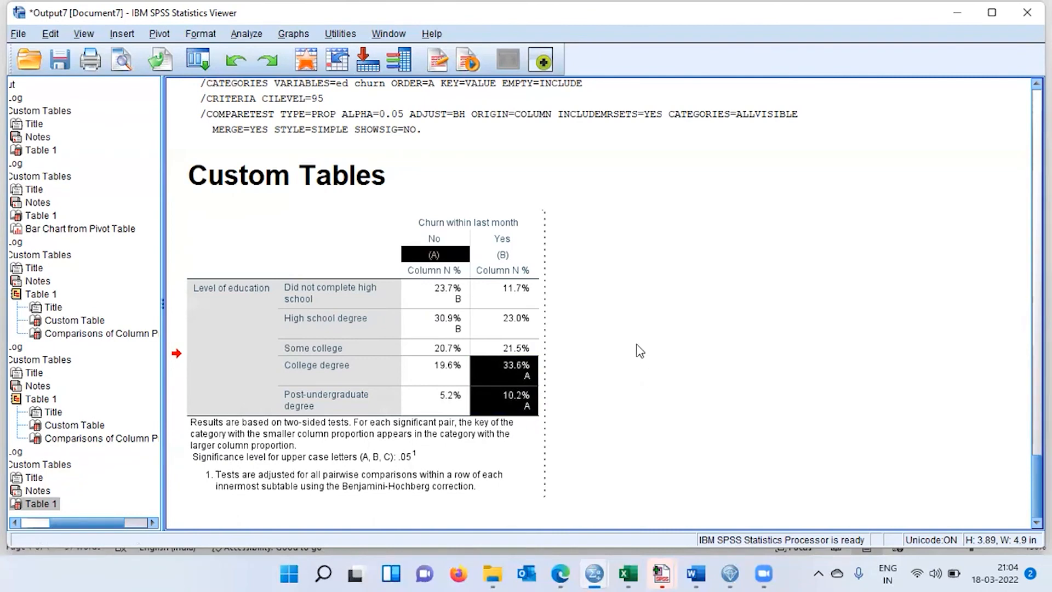
Give the selected (A) key cells a yellow background (227, 215, 16) and finish editing the table.
right_click(438, 260)
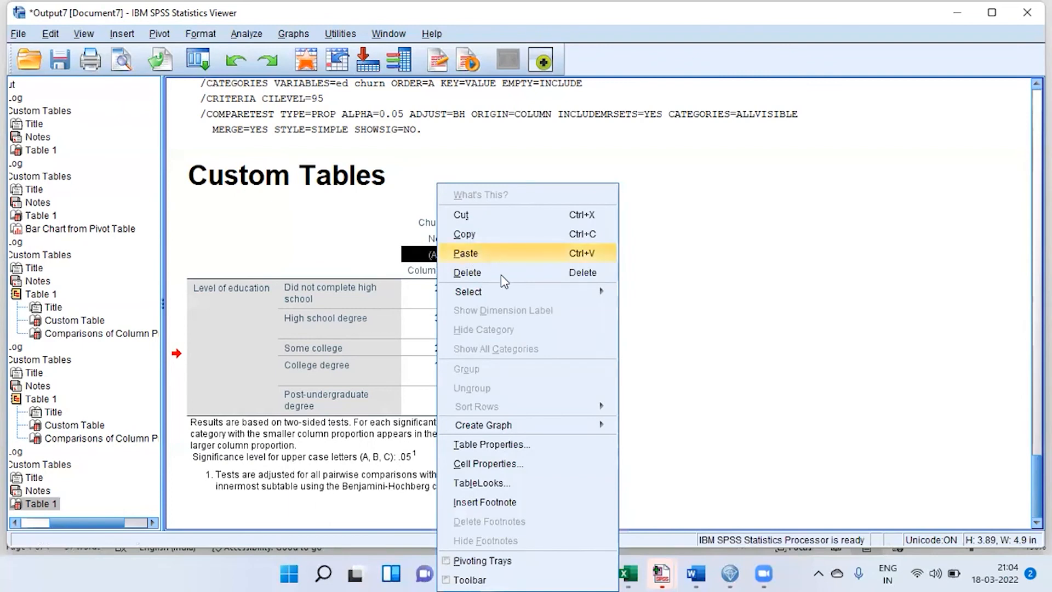
left_click(526, 469)
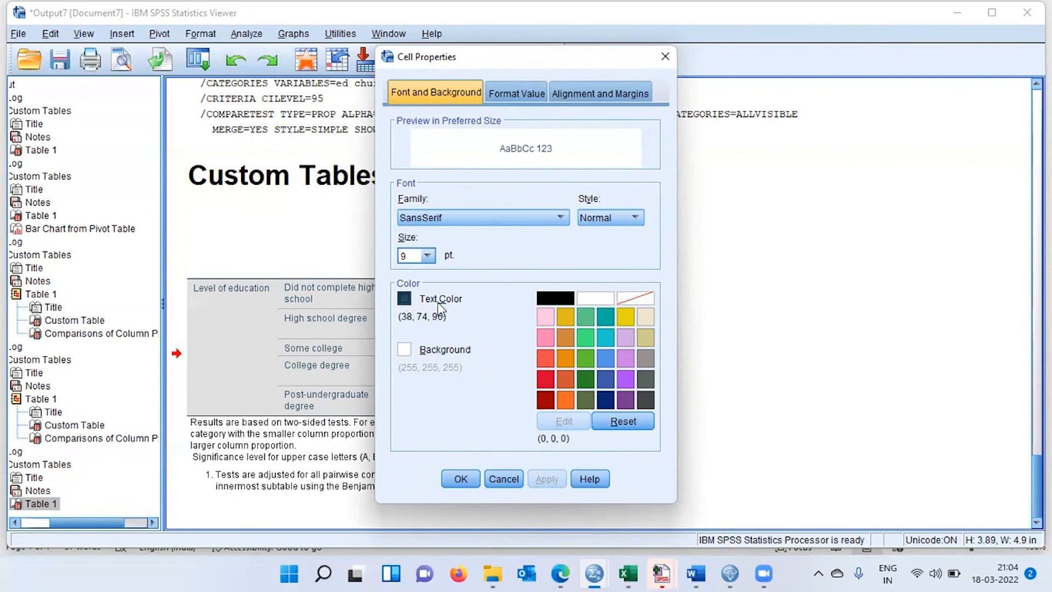
left_click(404, 350)
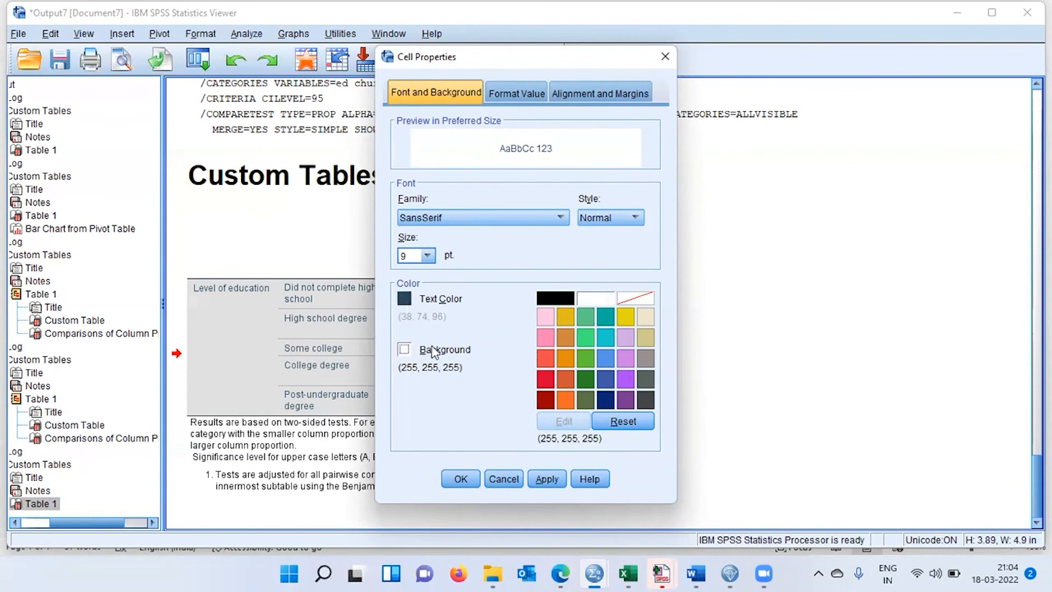
left_click(623, 316)
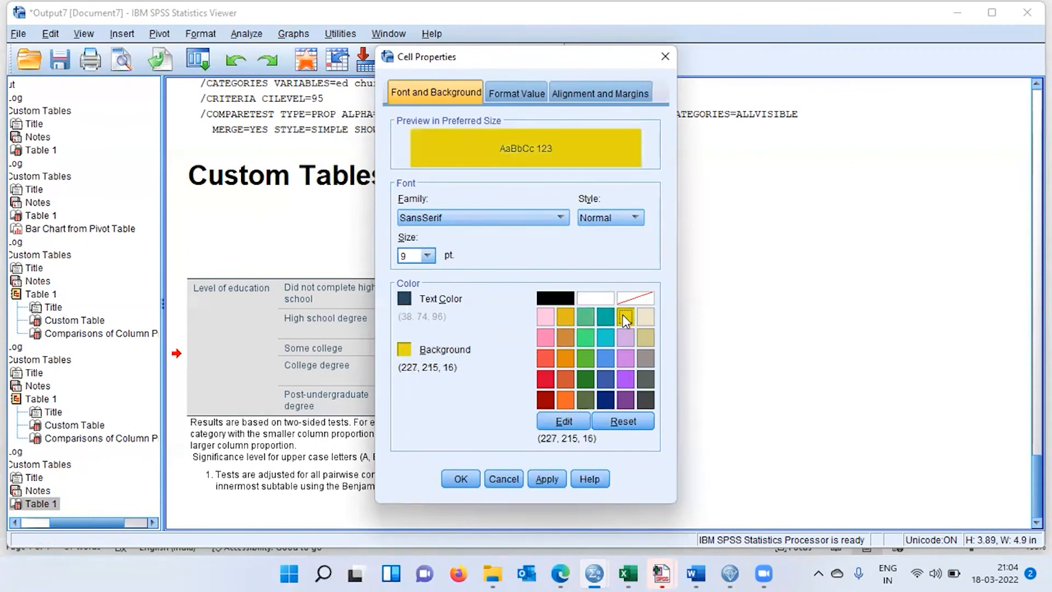
left_click(547, 479)
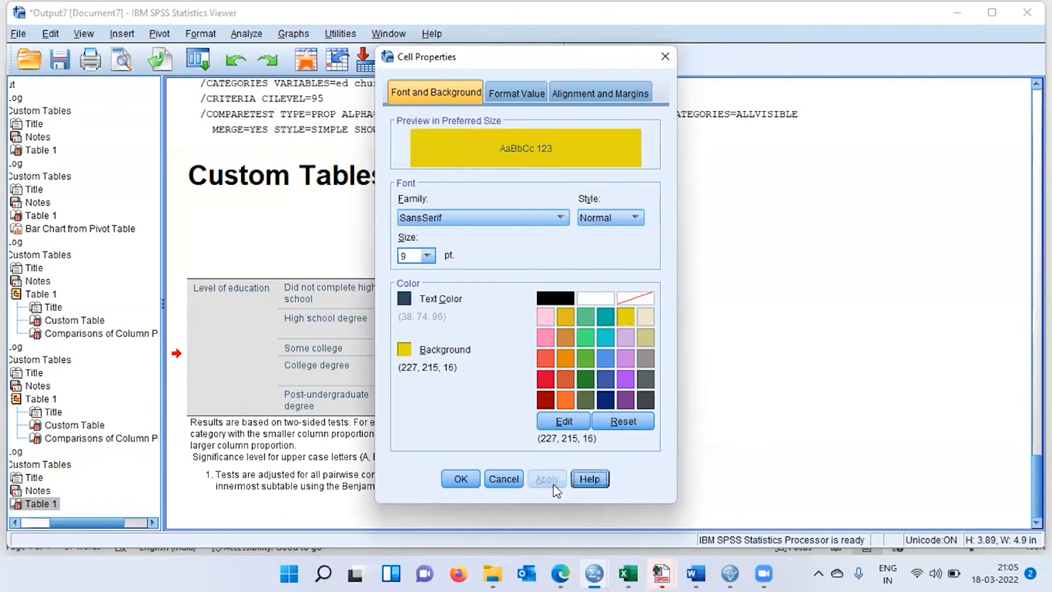
left_click(461, 479)
left_click(735, 373)
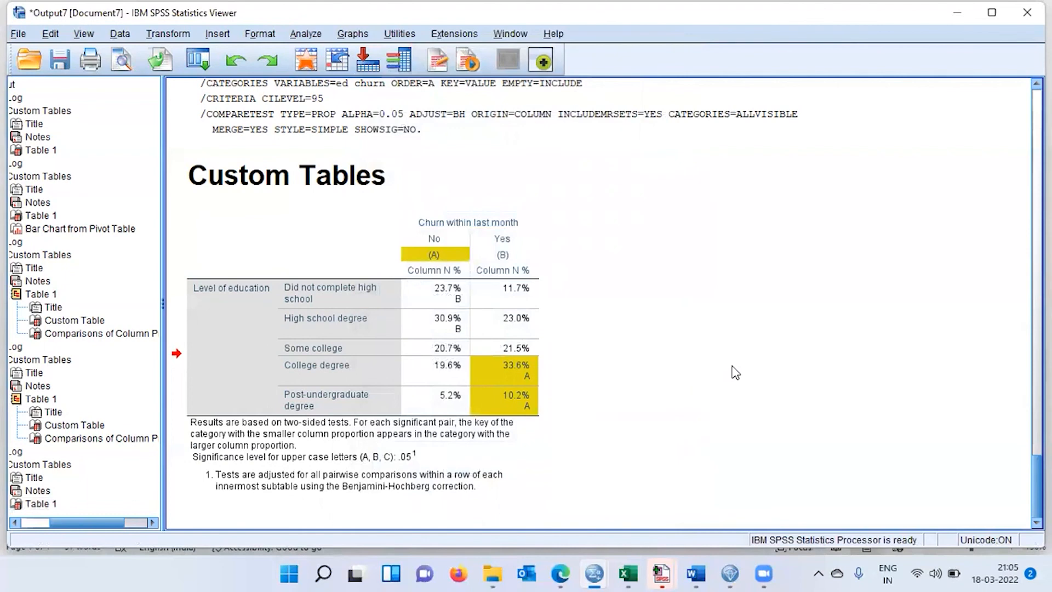
Open the newest custom table for editing and select all cells carrying the significance key of the Yes column (B).
left_click(502, 351)
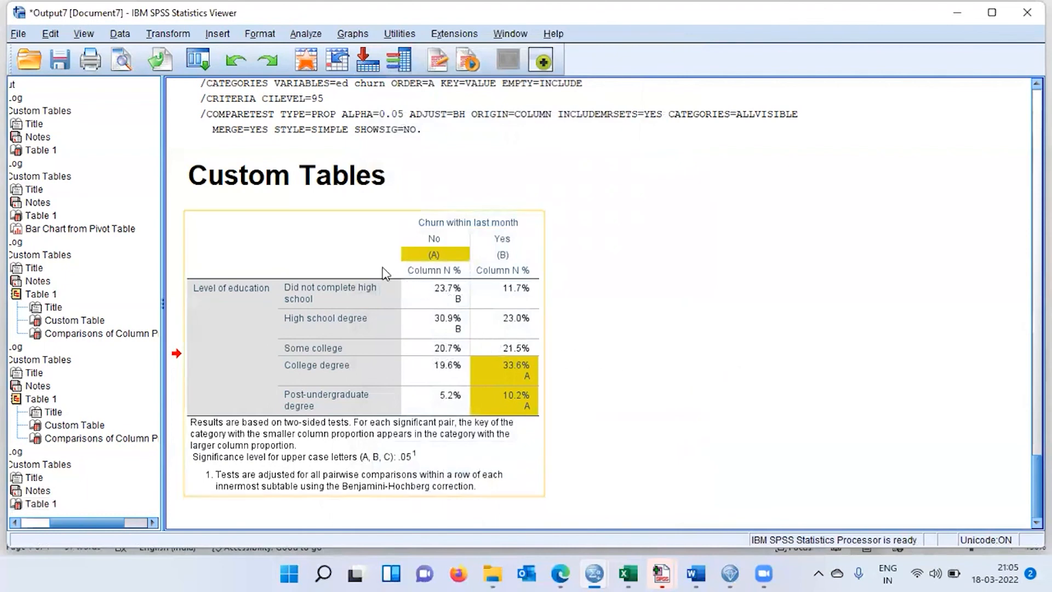
double_click(332, 242)
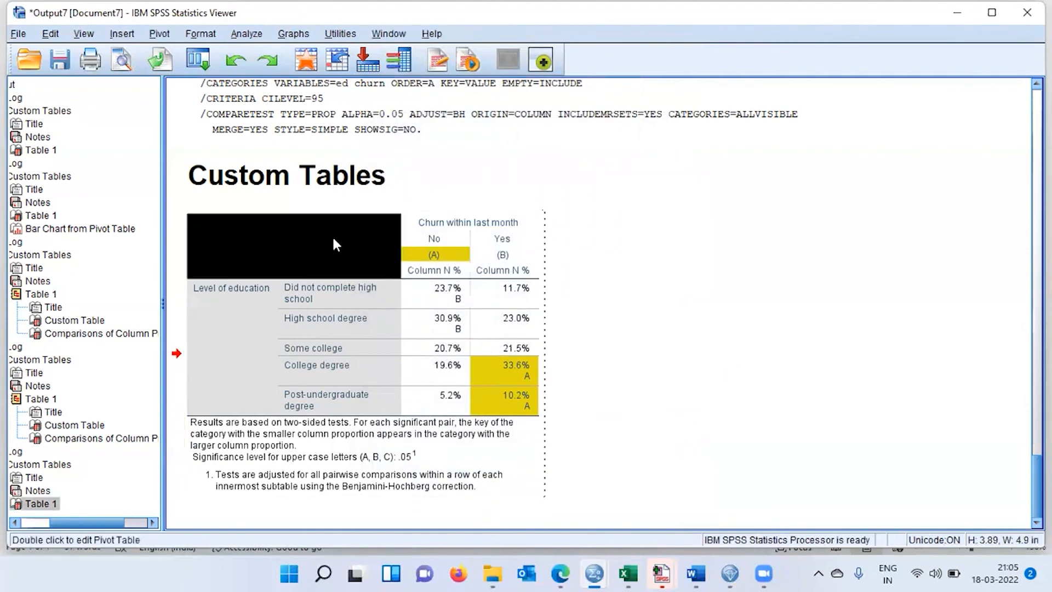
left_click(503, 258)
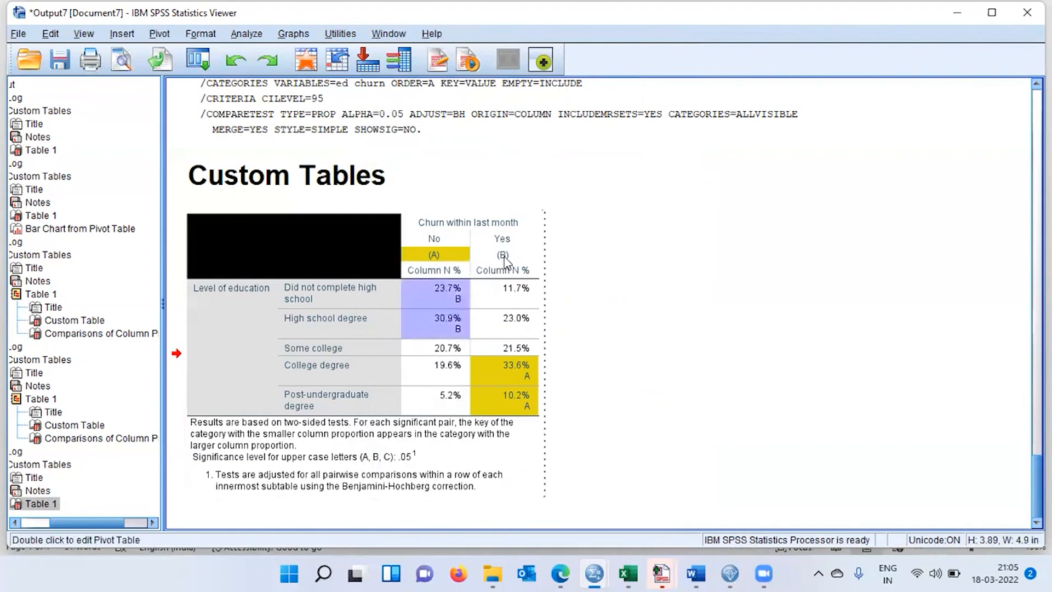
right_click(504, 261)
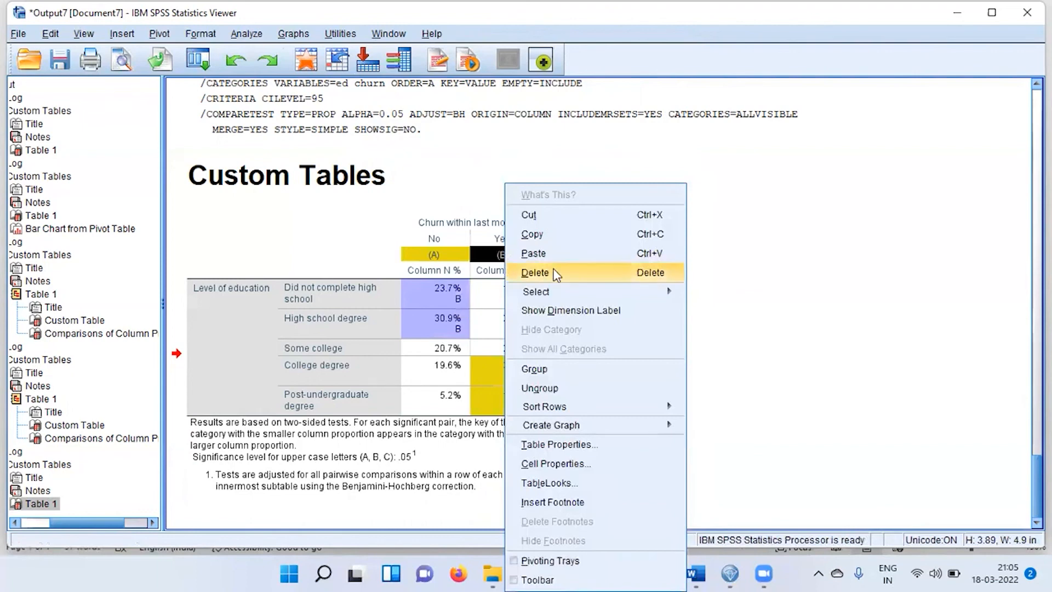
mouse_move(598, 294)
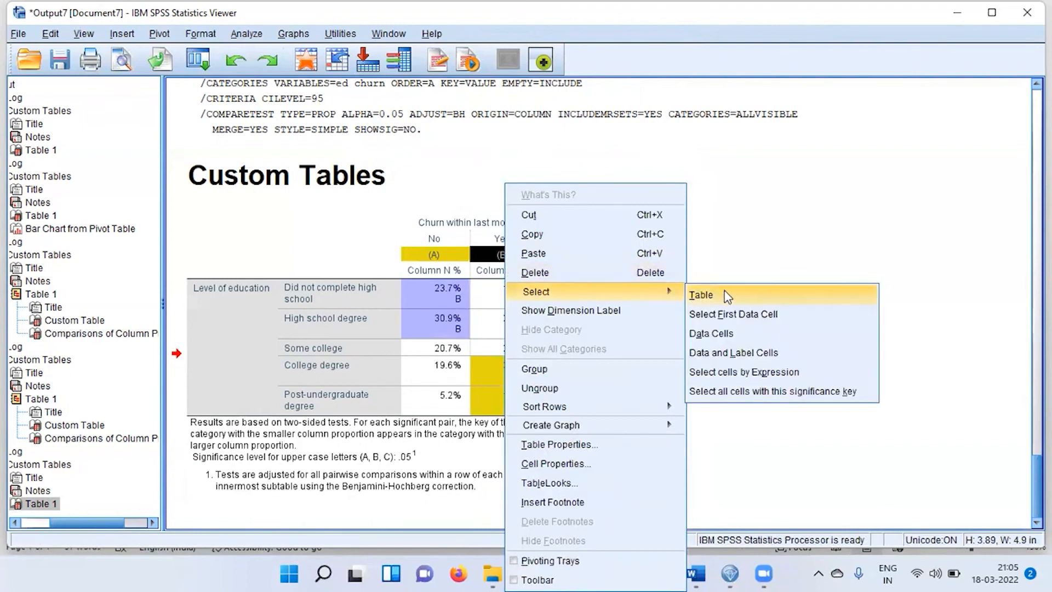
left_click(856, 393)
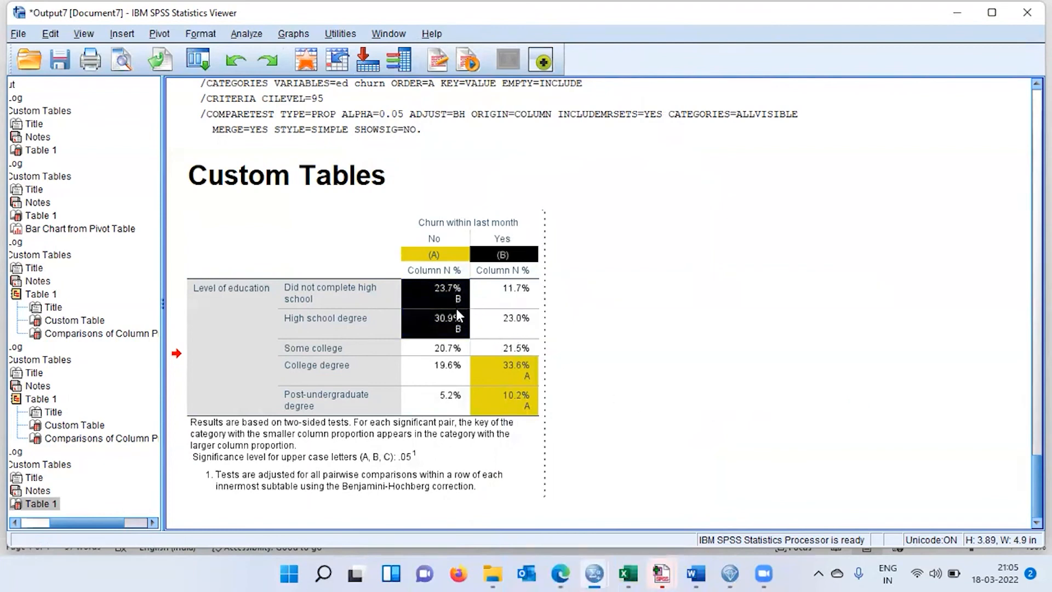
Give the selected (B) key cells a red background (215, 0, 51) and green text (41, 134, 38), and finish editing the table.
right_click(518, 257)
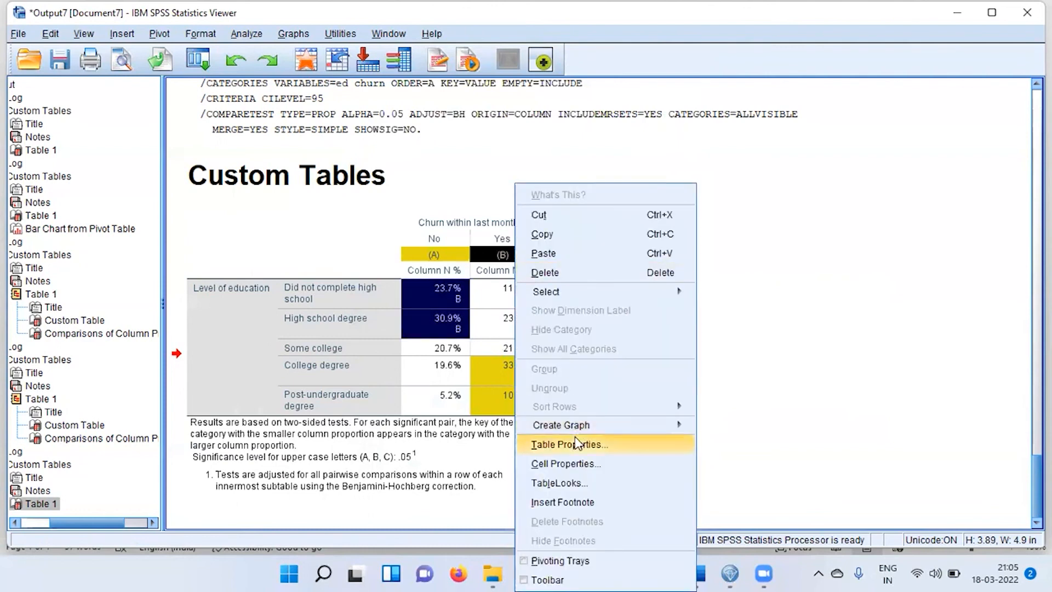
left_click(594, 466)
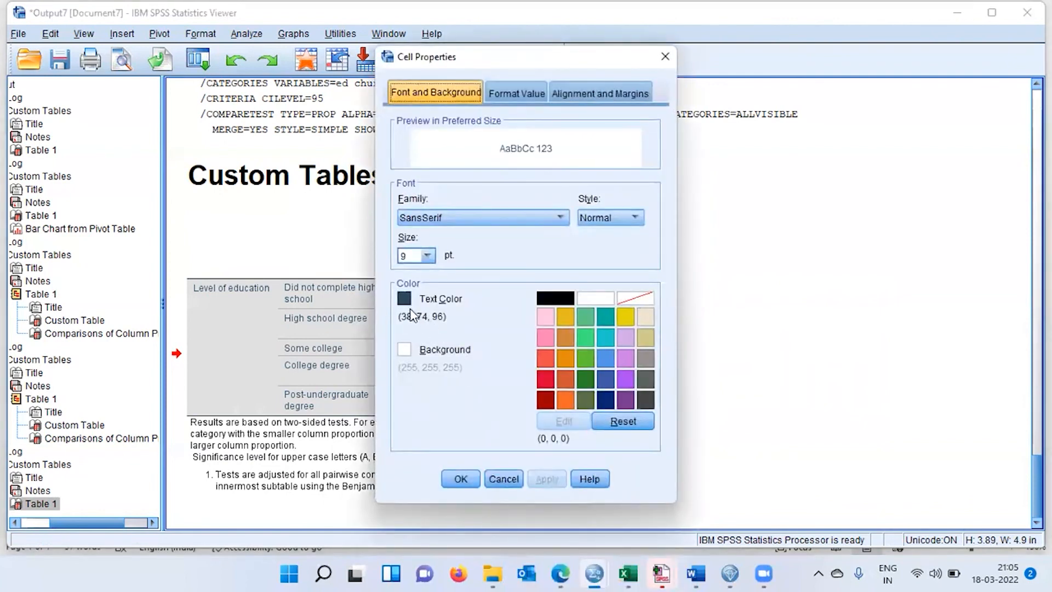
left_click(409, 359)
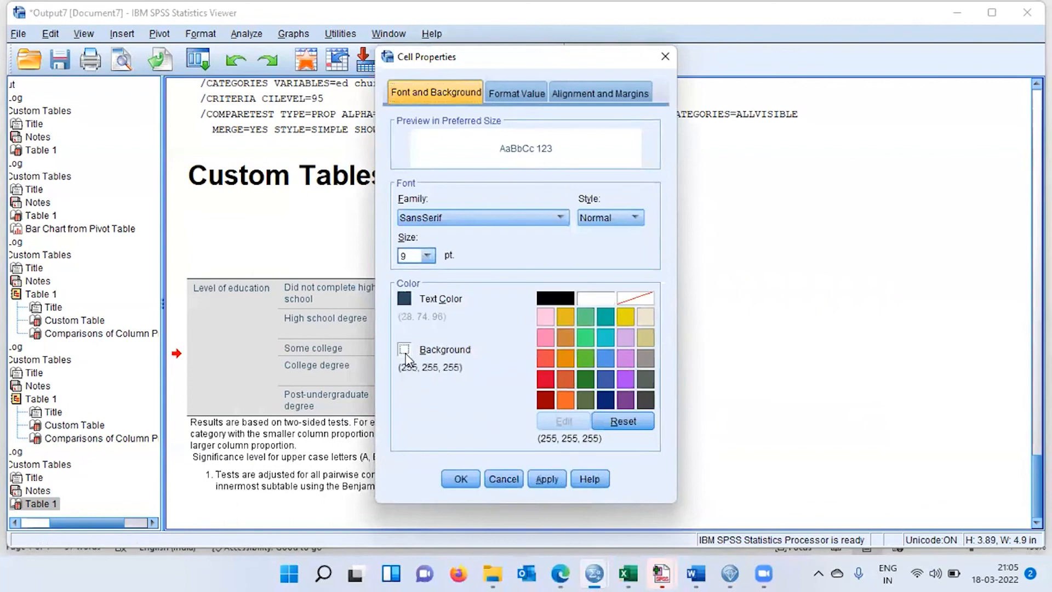
left_click(547, 379)
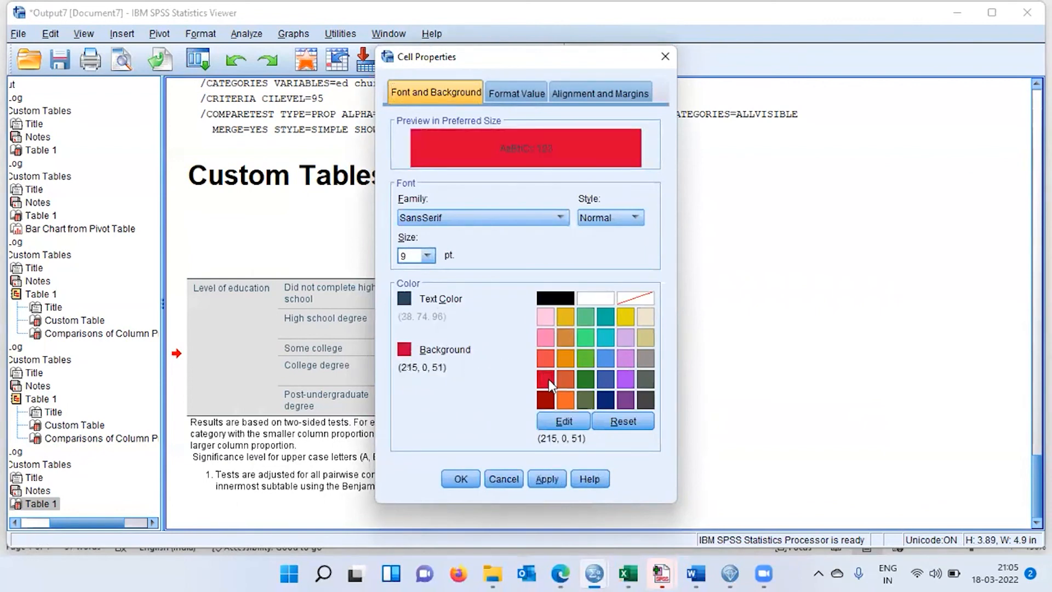
left_click(405, 299)
left_click(585, 380)
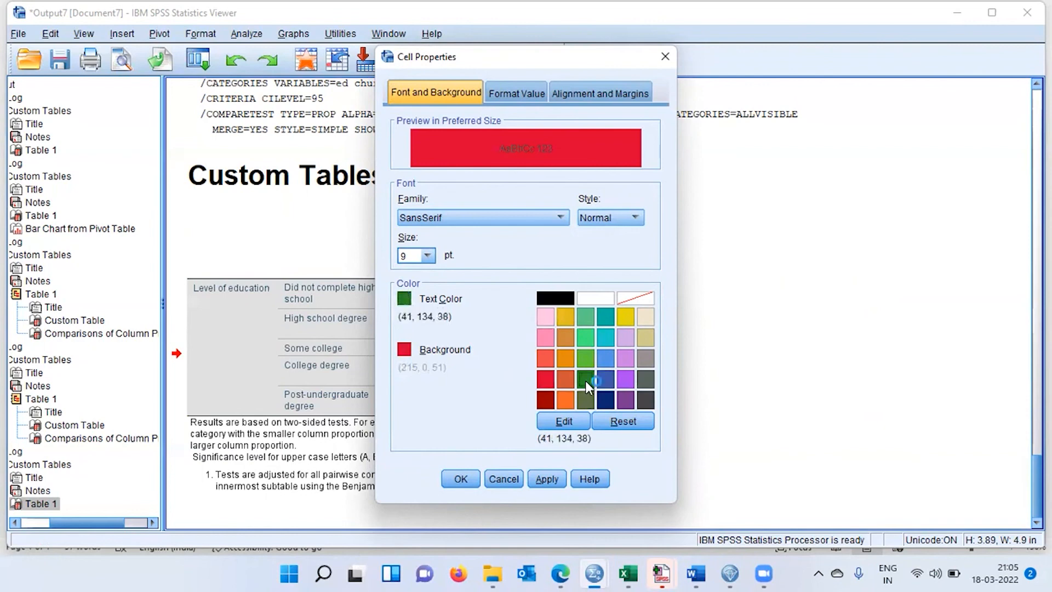
left_click(550, 482)
left_click(459, 474)
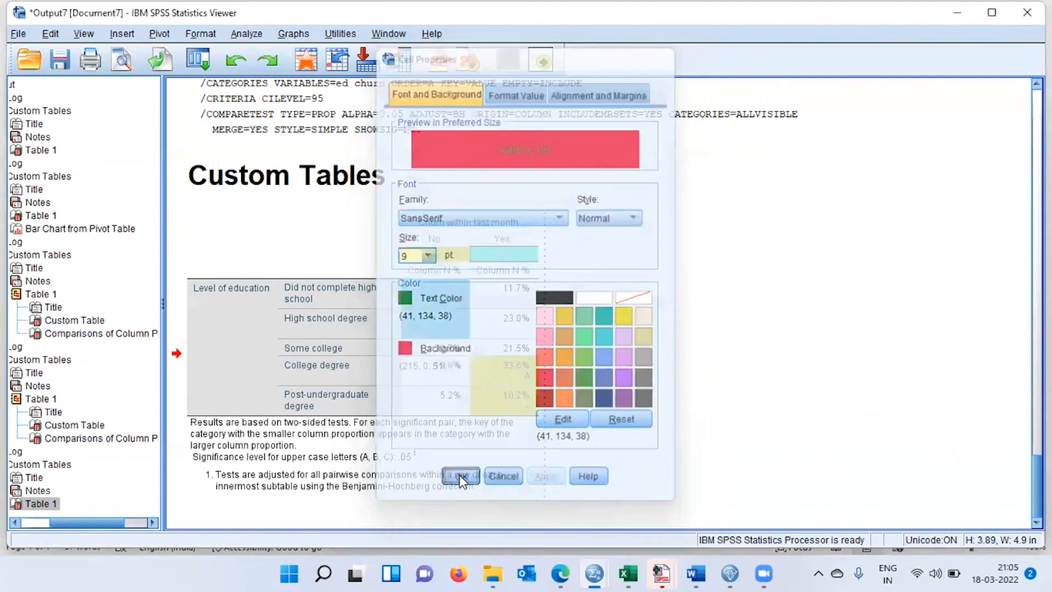
left_click(679, 381)
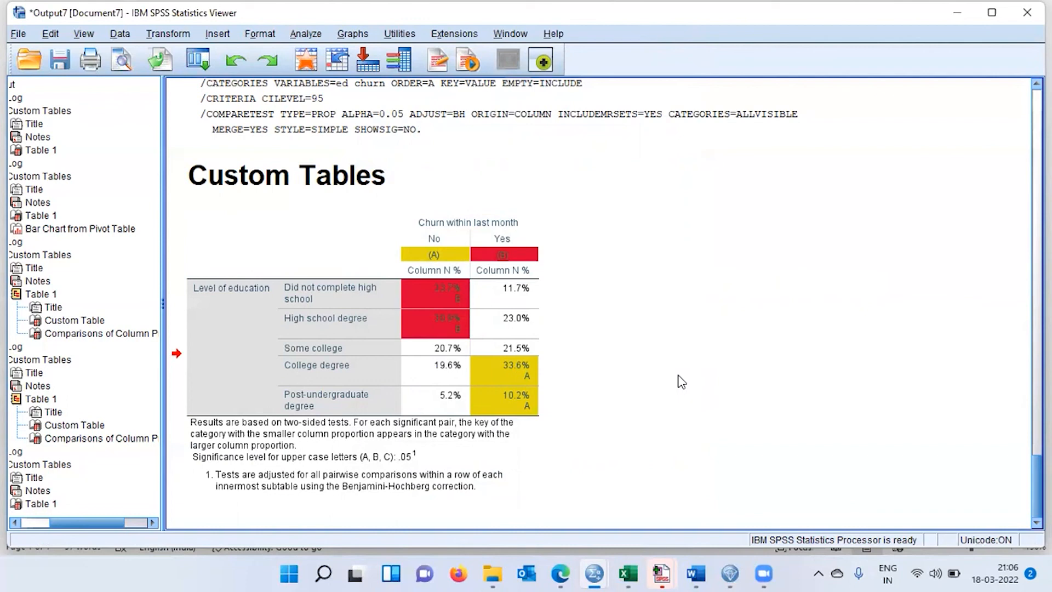
Select the colour-coded table, reopen the recent Custom Tables dialog, and review its table layout and column proportions test settings.
left_click(487, 356)
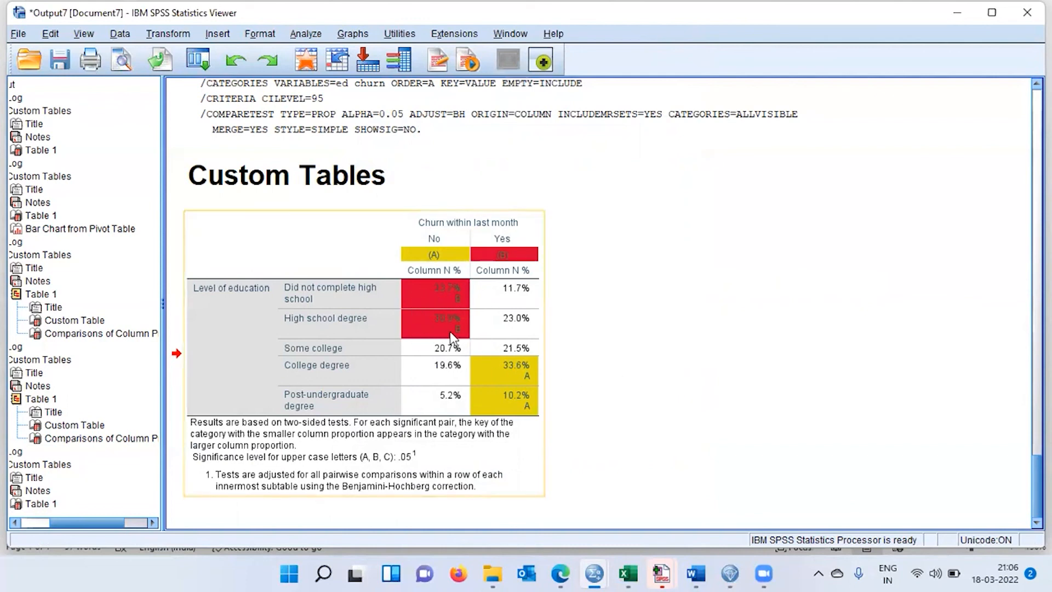
left_click(510, 402)
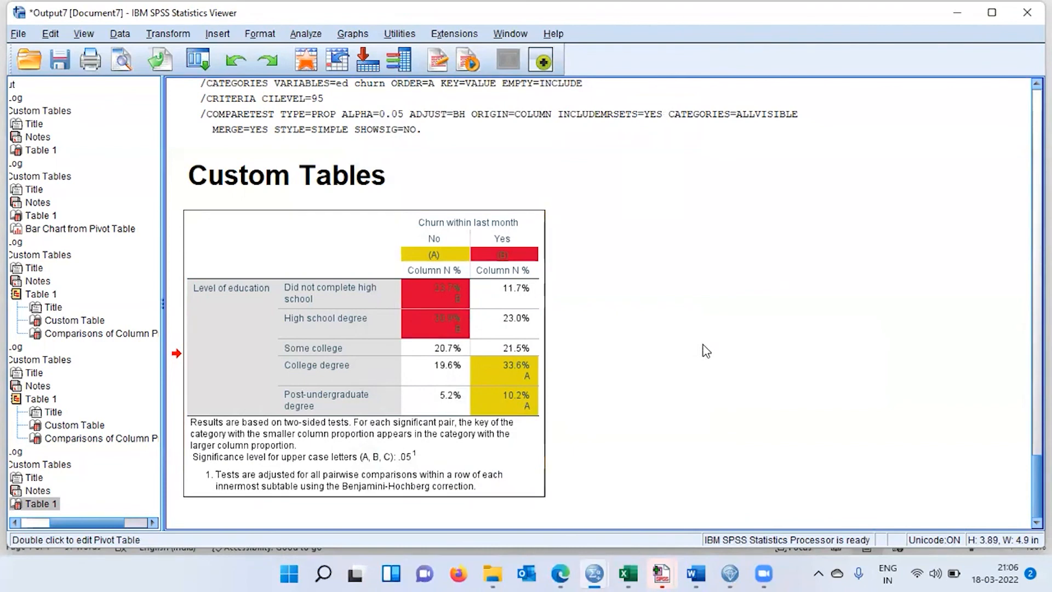
left_click(202, 61)
left_click(246, 87)
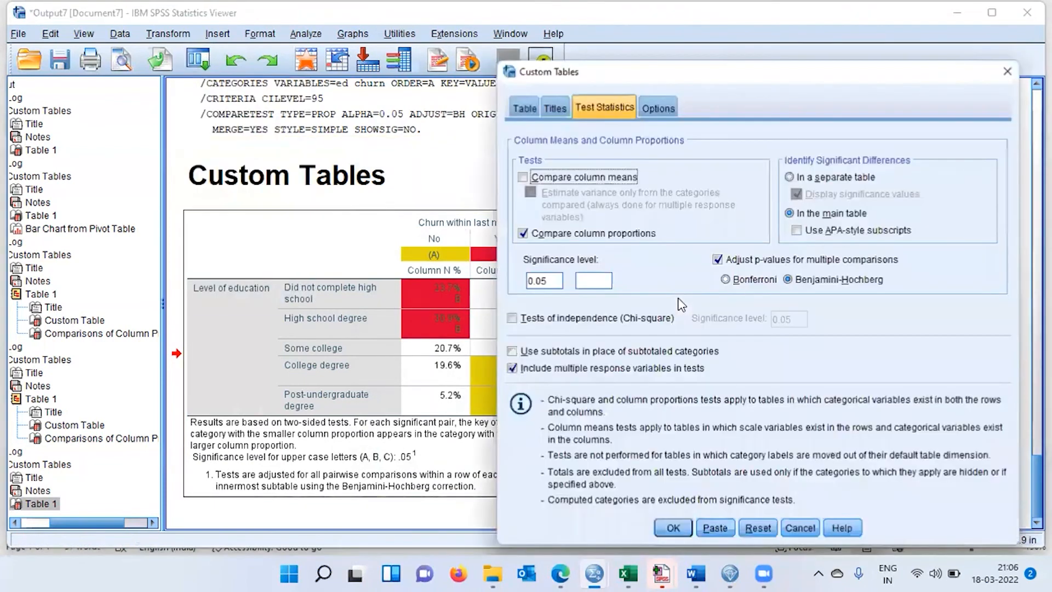
left_click(525, 109)
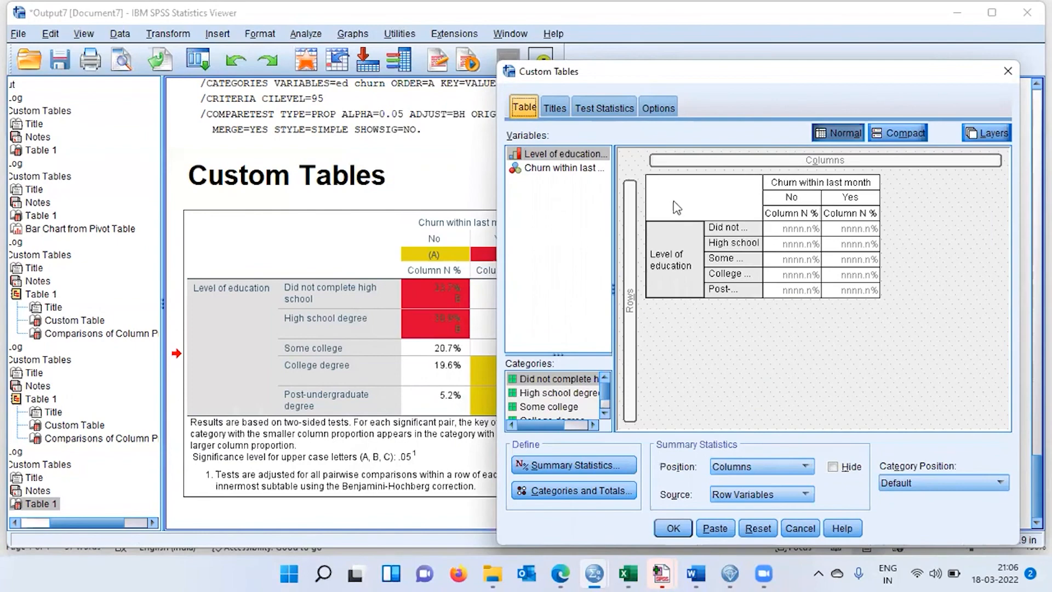
left_click(621, 110)
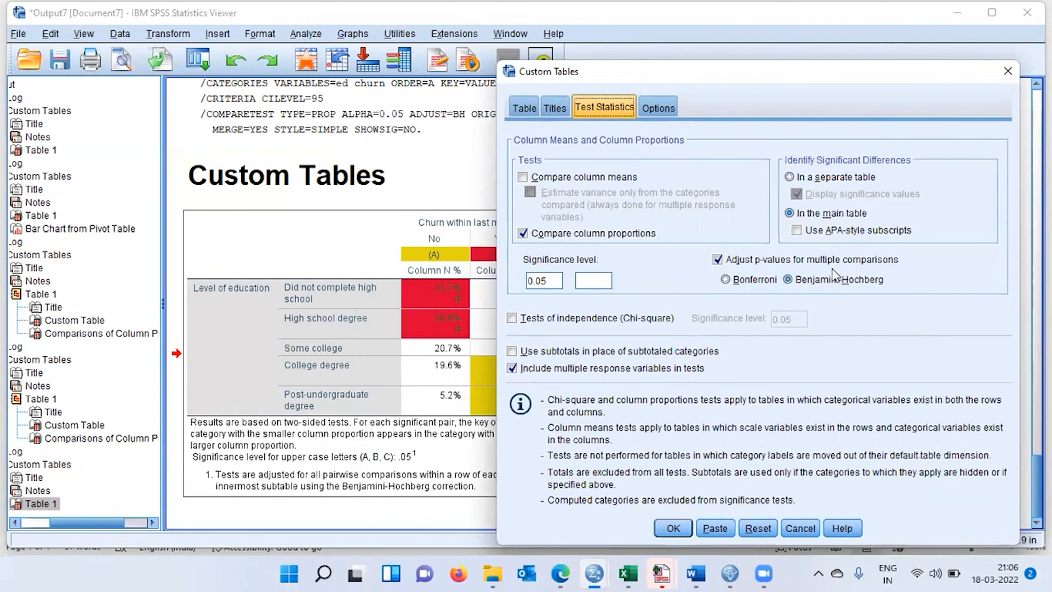
left_click(535, 113)
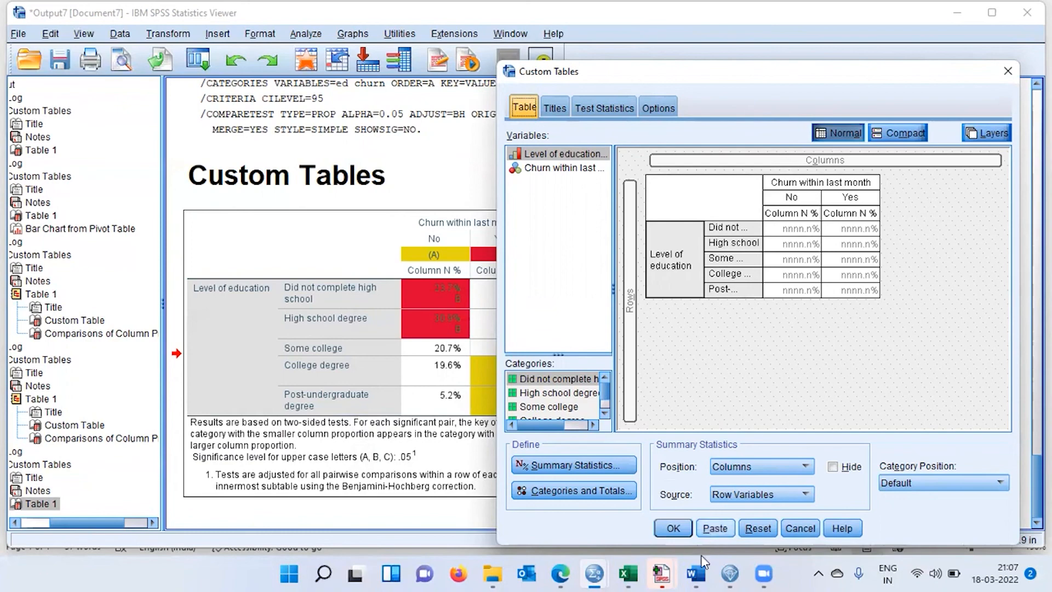
Switch to the Word outline and recap its topics from custom tables and graph through hypothesis tests to reporting and colour coding.
mouse_move(697, 574)
left_click(691, 510)
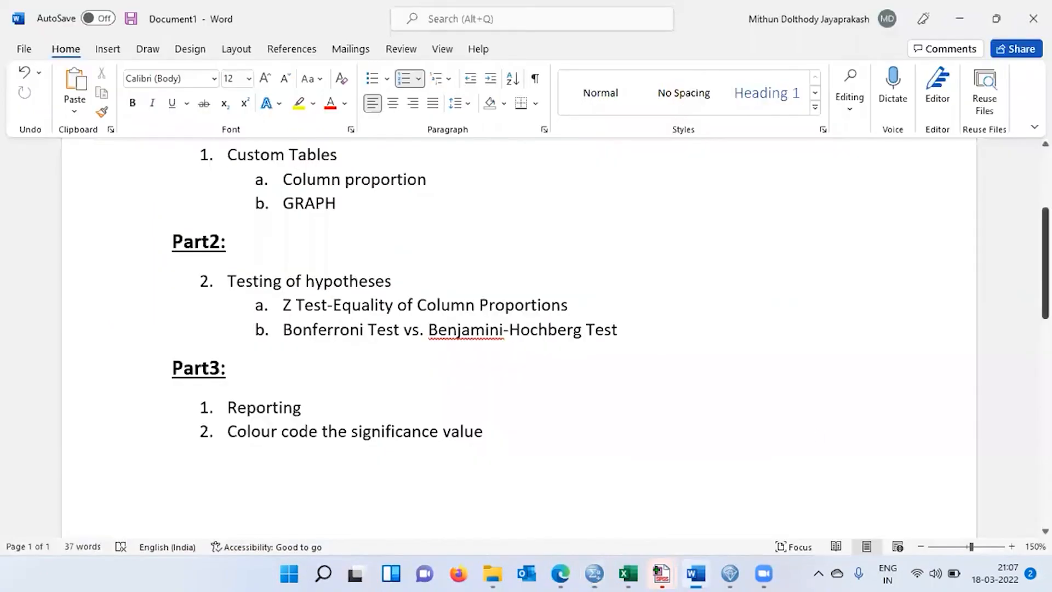
scroll(526, 329, "up", 3)
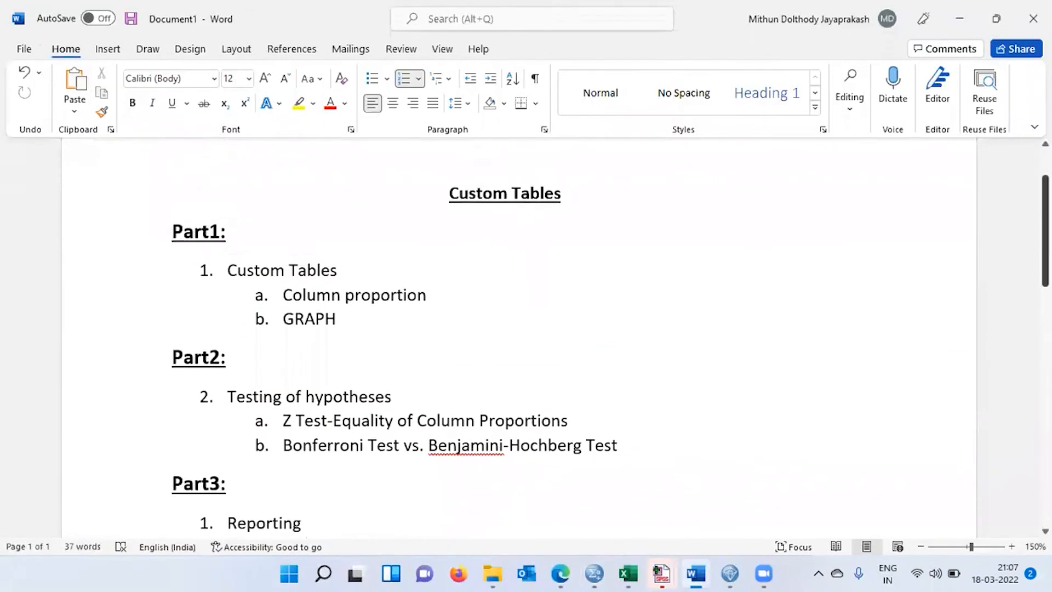
scroll(577, 253, "down", 1)
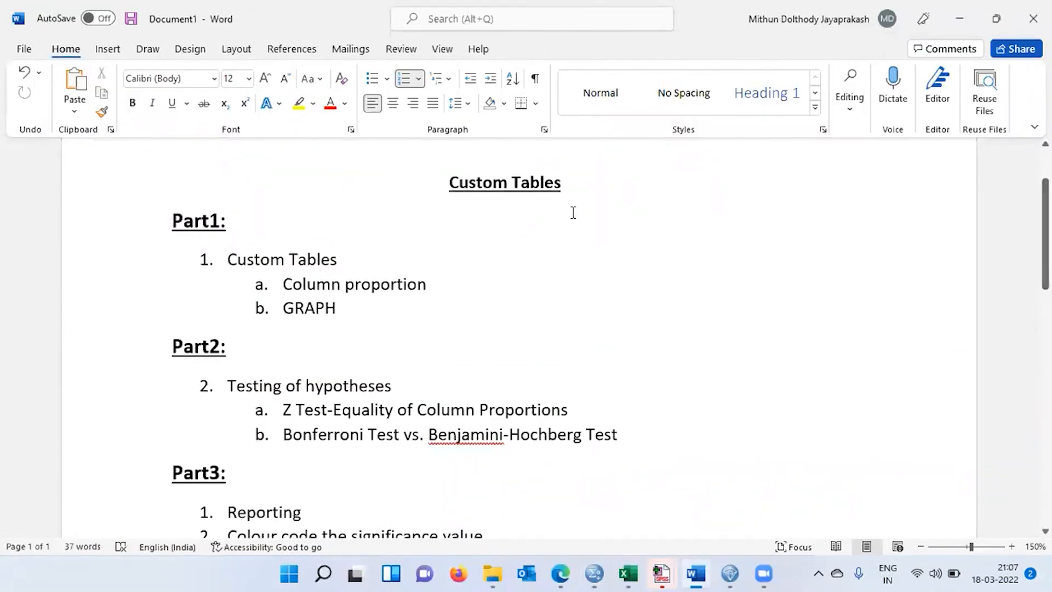
left_click(570, 189)
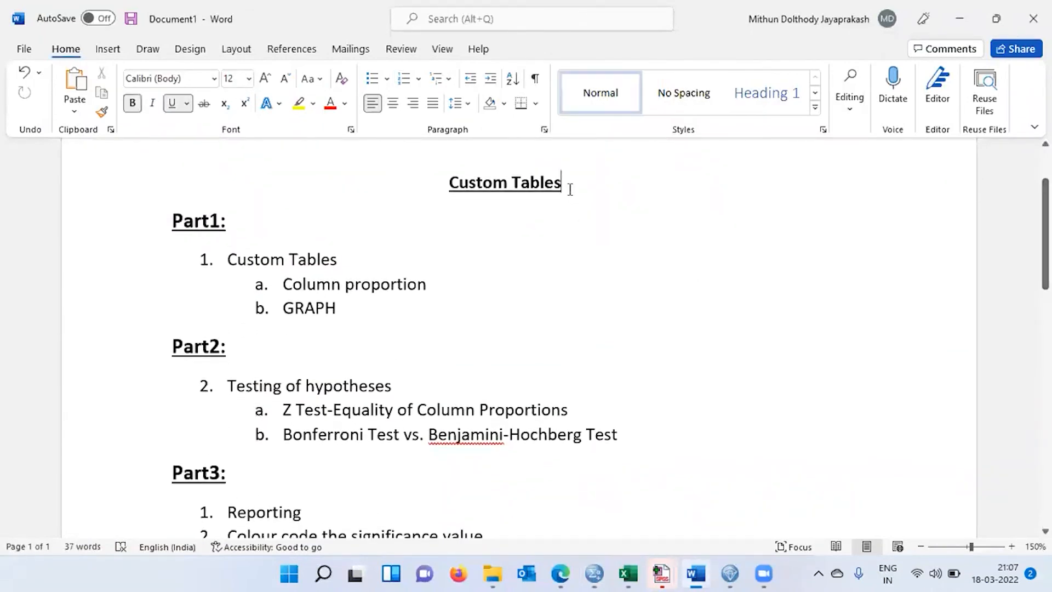
left_click(347, 264)
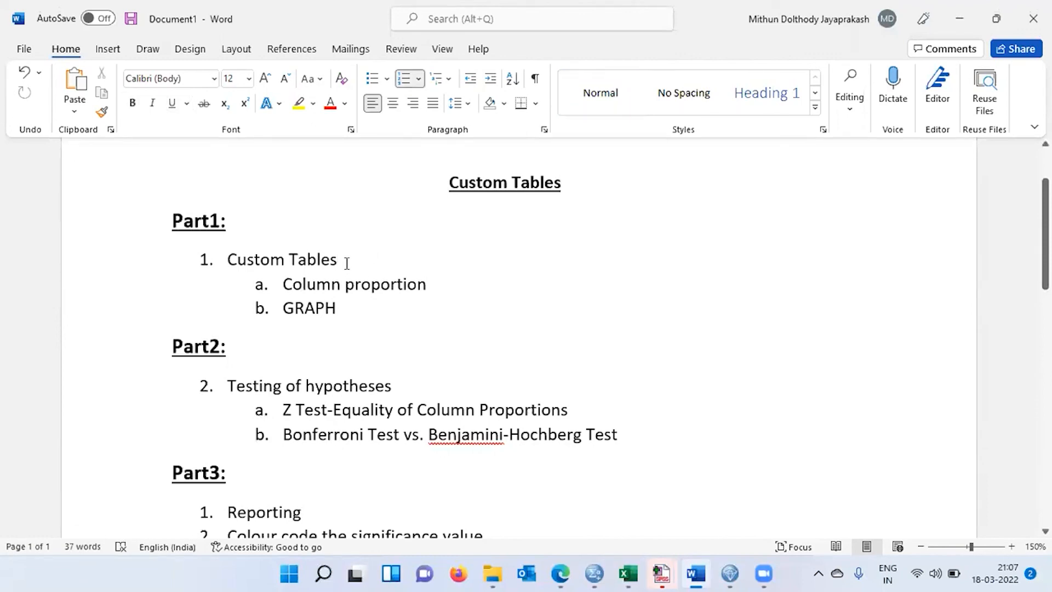
left_click(460, 289)
left_click(361, 307)
left_click(409, 390)
left_click(596, 414)
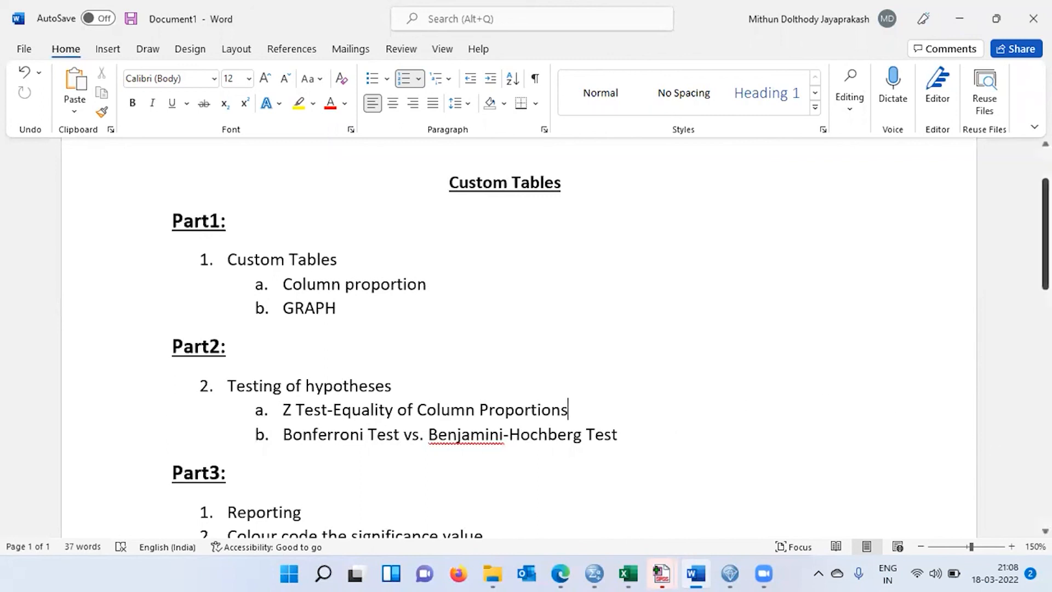
scroll(526, 329, "down", 3)
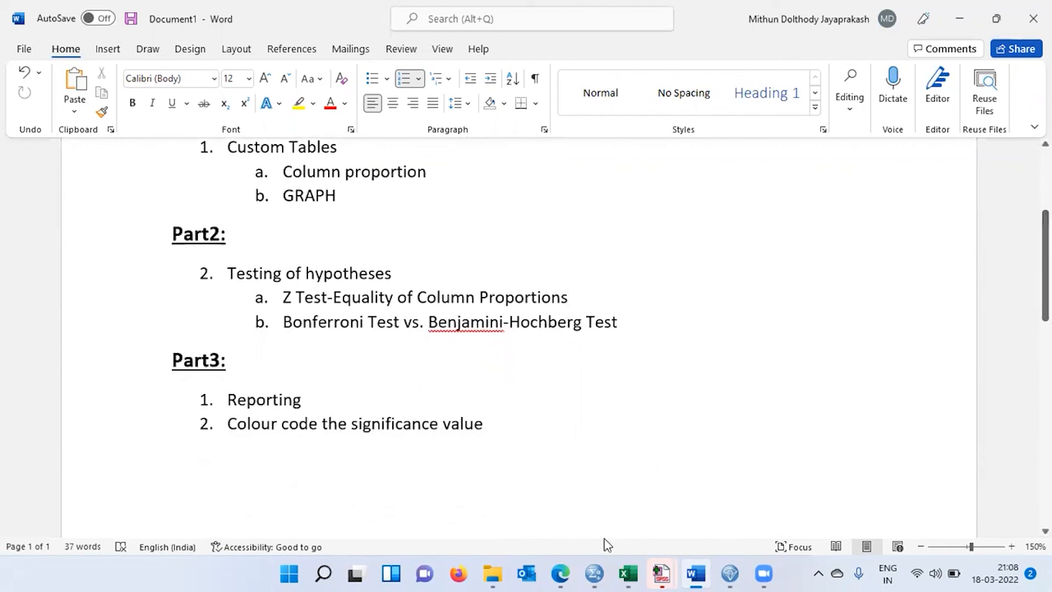
mouse_move(594, 574)
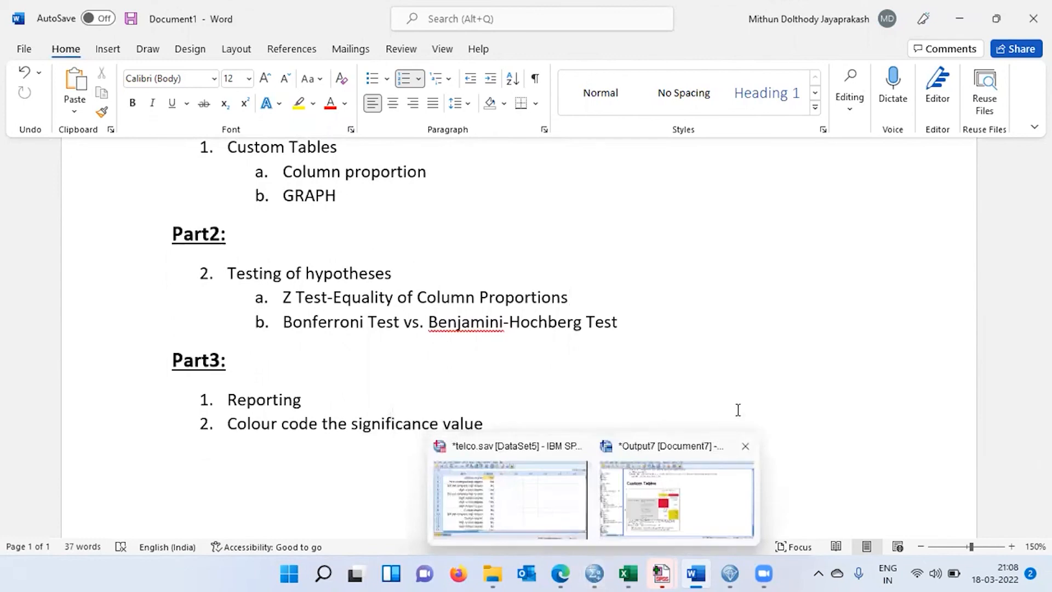
left_click(769, 395)
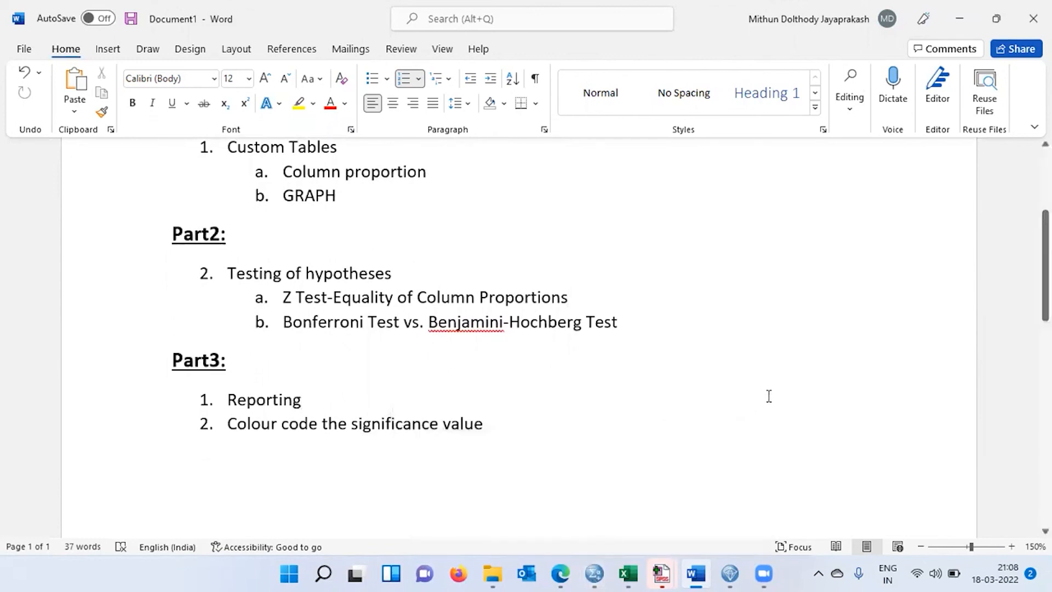